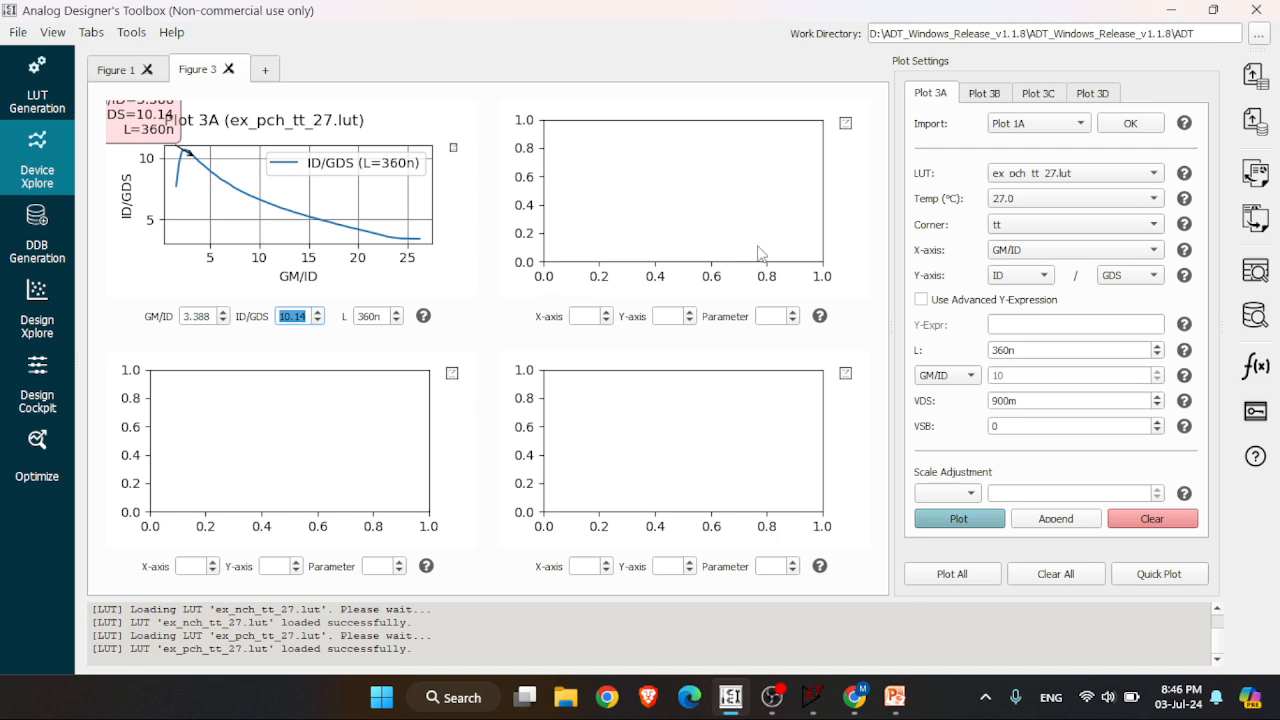
# - Configure Plot 3B with GM/ID on the X-axis and ID/W on the Y-axis
pyautogui.click(984, 92)
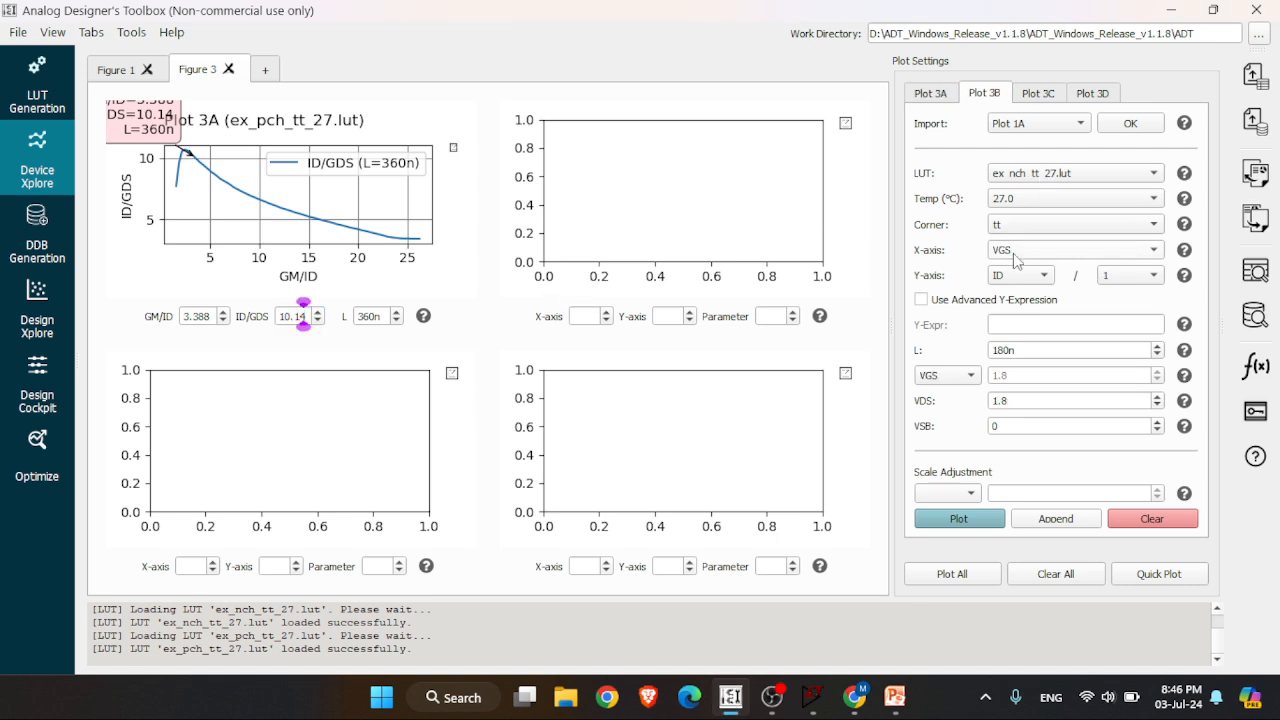
pyautogui.click(1016, 259)
pyautogui.click(1020, 316)
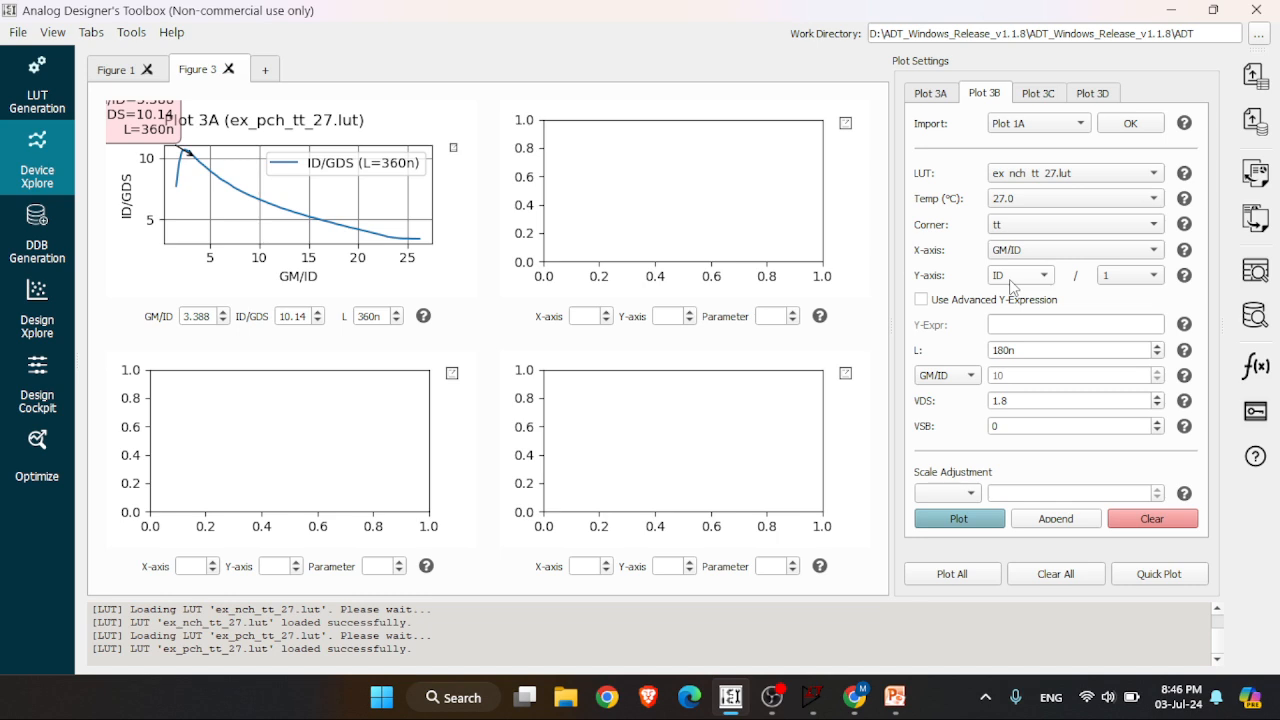
pyautogui.click(1128, 275)
pyautogui.click(1118, 303)
# - Set Plot 3B's L to 360n and VDS to 0.9, and generate the plot
pyautogui.moveTo(1004, 350); pyautogui.dragTo(988, 350)
pyautogui.write('36')
pyautogui.press('Tab')
pyautogui.press('Tab')
pyautogui.write('0.9')
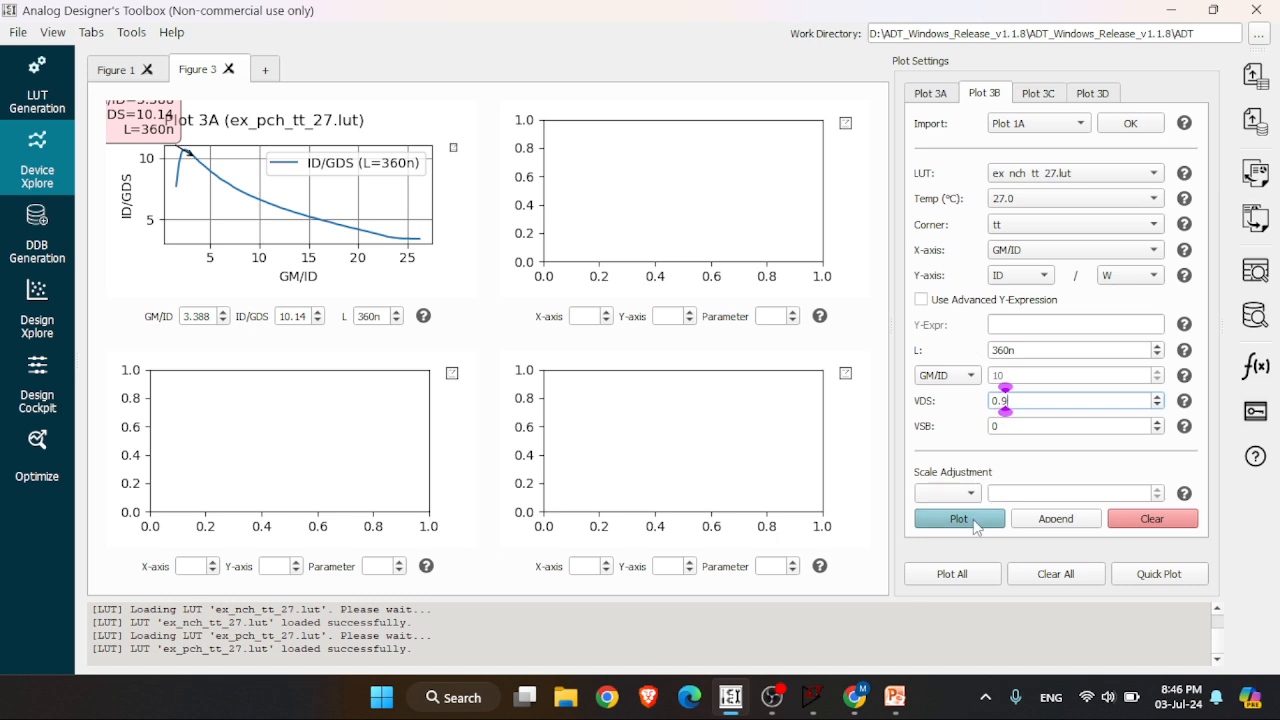
pyautogui.click(960, 520)
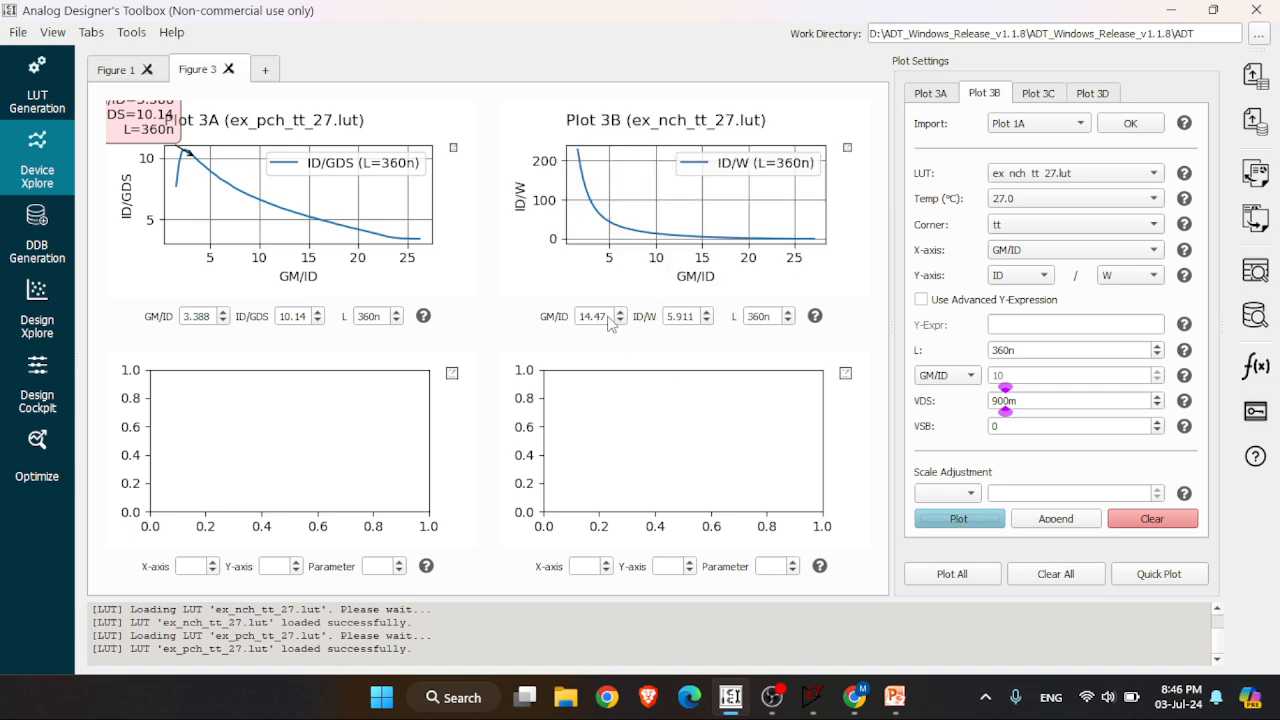
# - Set the GM/ID readout under Plot 3B to 3.388 to read the corresponding ID/W
pyautogui.moveTo(607, 317); pyautogui.dragTo(575, 316)
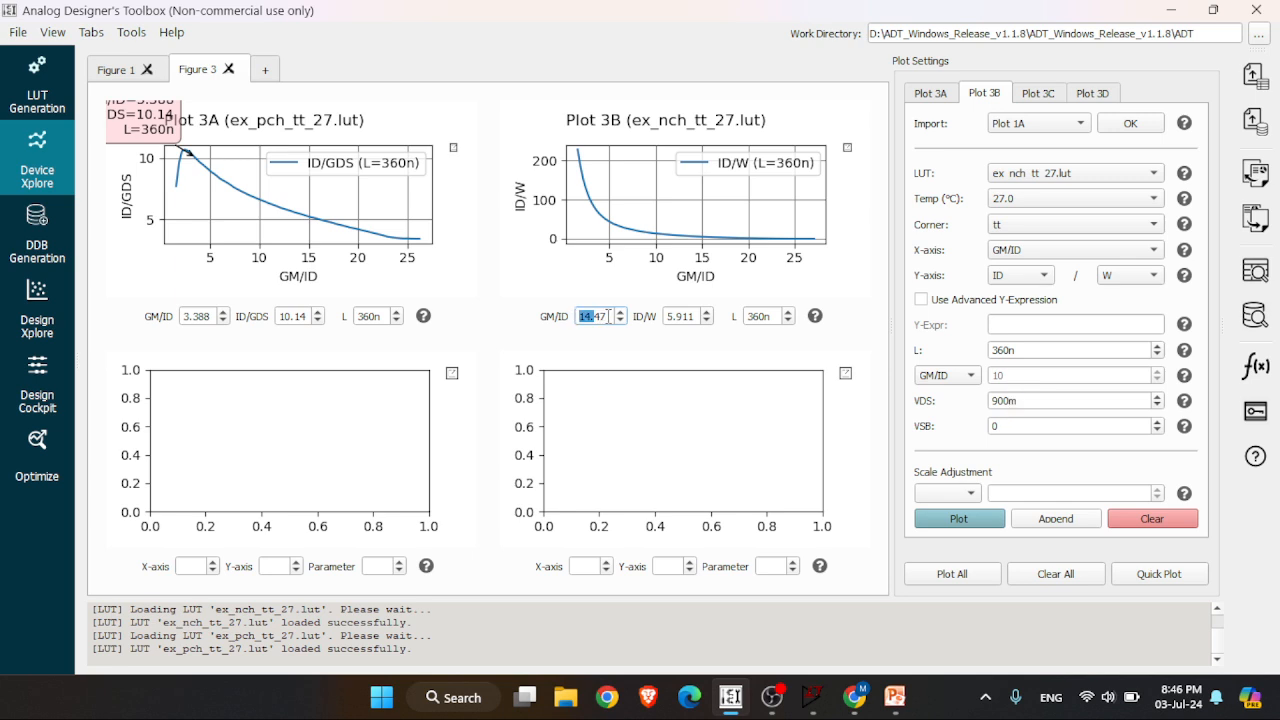
pyautogui.write('3.88')
pyautogui.press('BackSpace')
pyautogui.write('388')
pyautogui.press('Return')
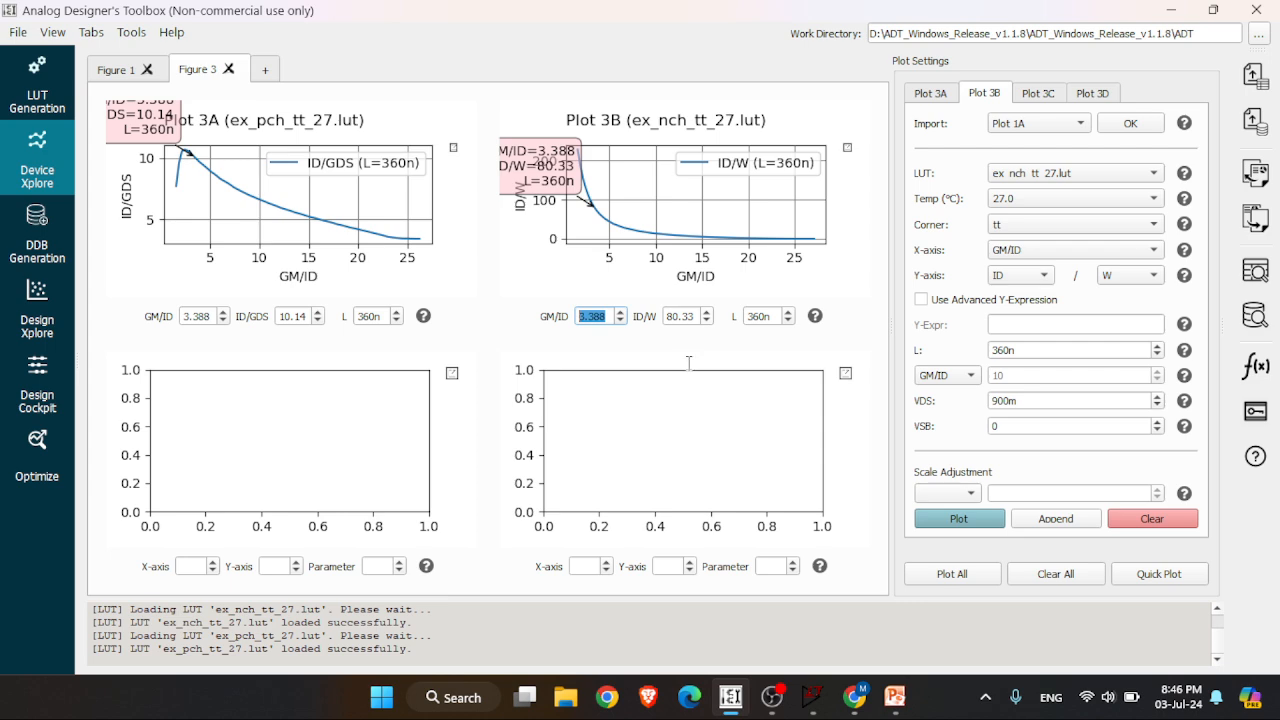
pyautogui.press('Tab')
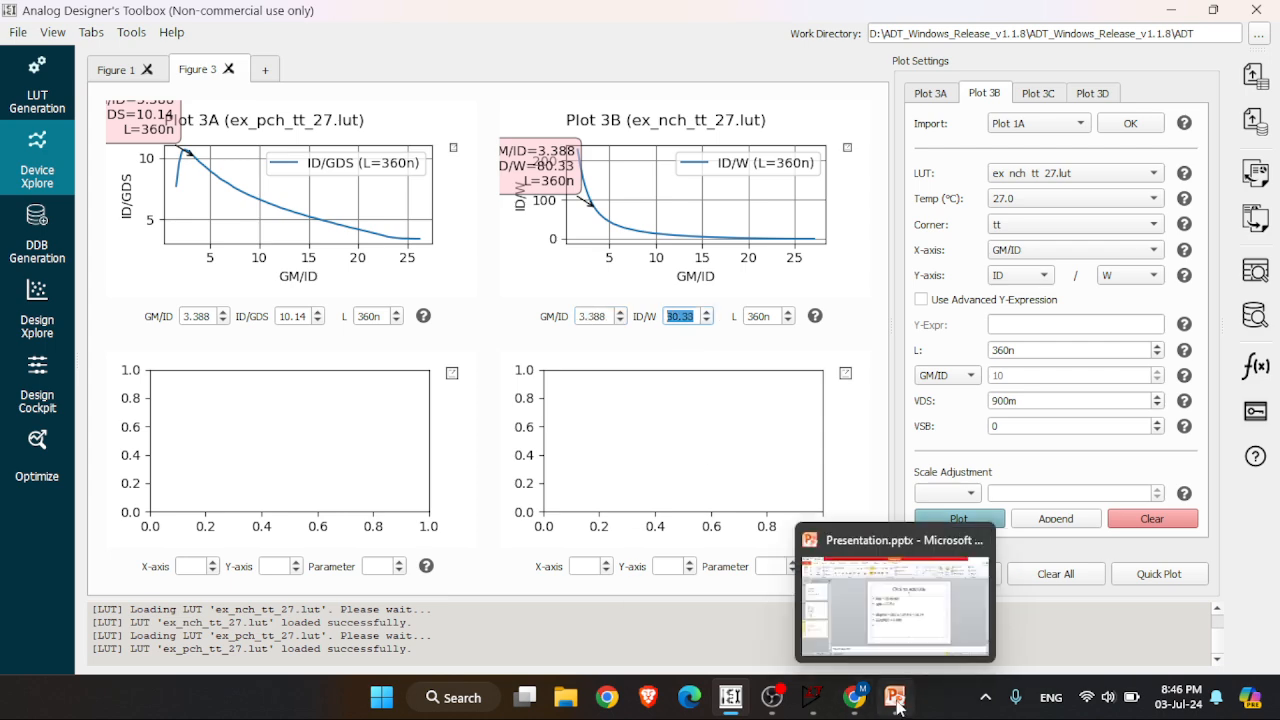
# - Switch to the PowerPoint presentation and enter the bullet "Id / w = 80.33" on slide 12
pyautogui.click(897, 706)
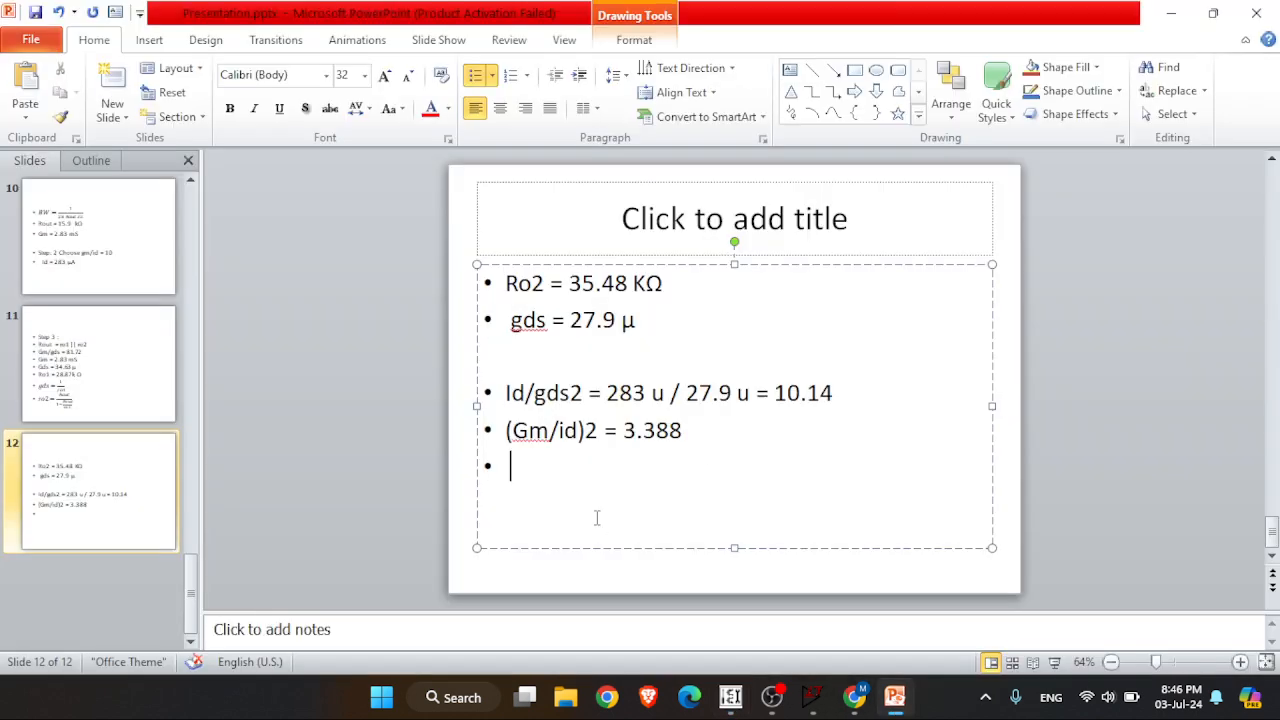
pyautogui.write('Id / w = 80')
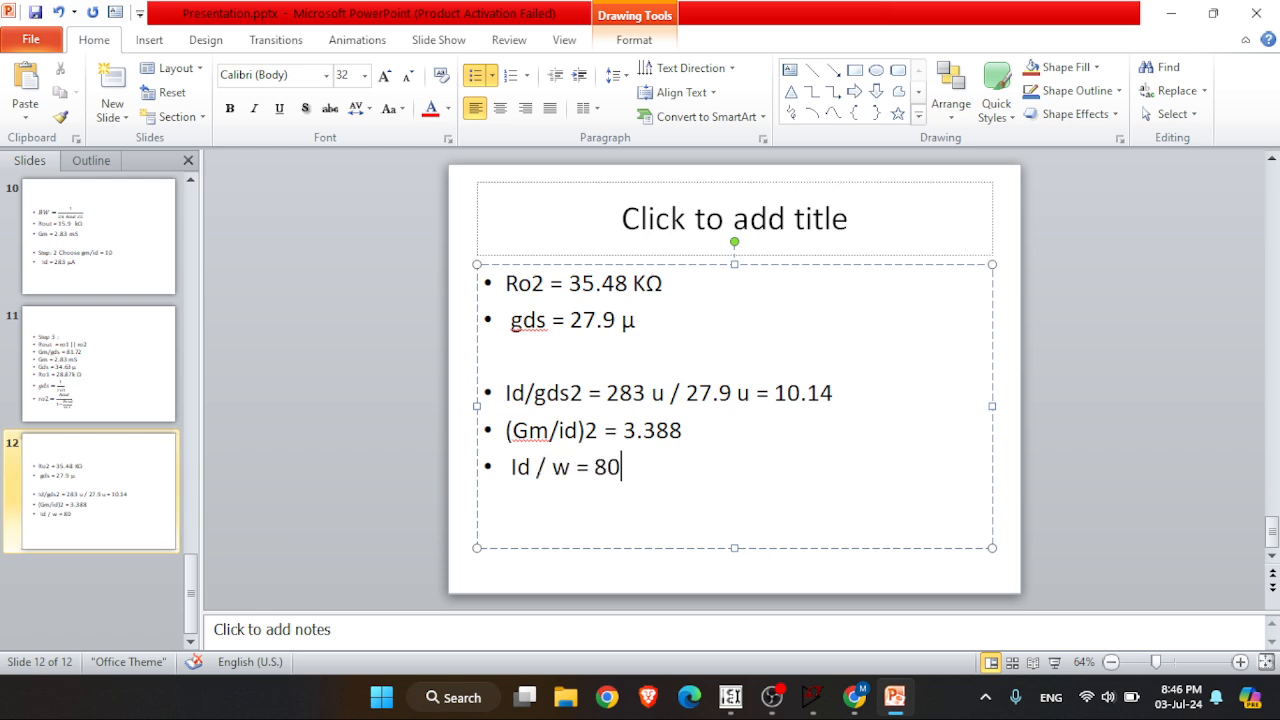
pyautogui.write('.33')
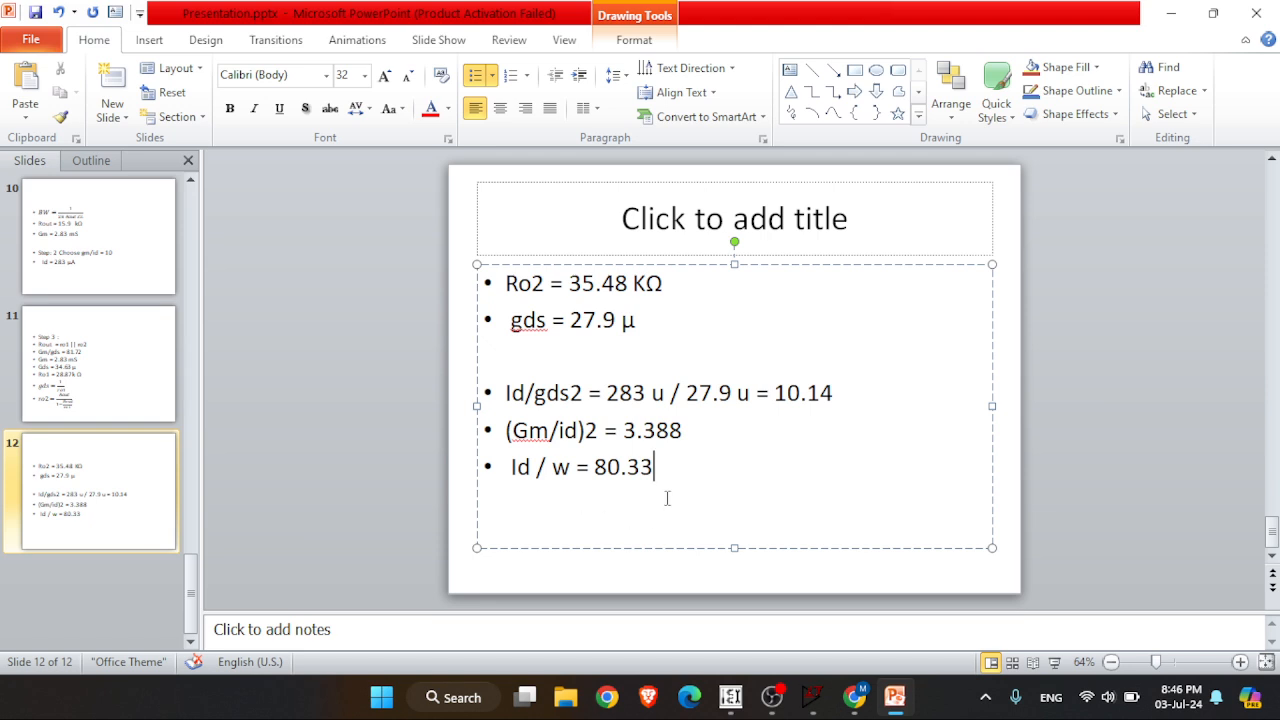
# - Add a new bullet with an inserted equation reading "W = Id/("
pyautogui.press('Return')
pyautogui.write('w')
pyautogui.press('BackSpace')
pyautogui.press('BackSpace')
pyautogui.click(150, 40)
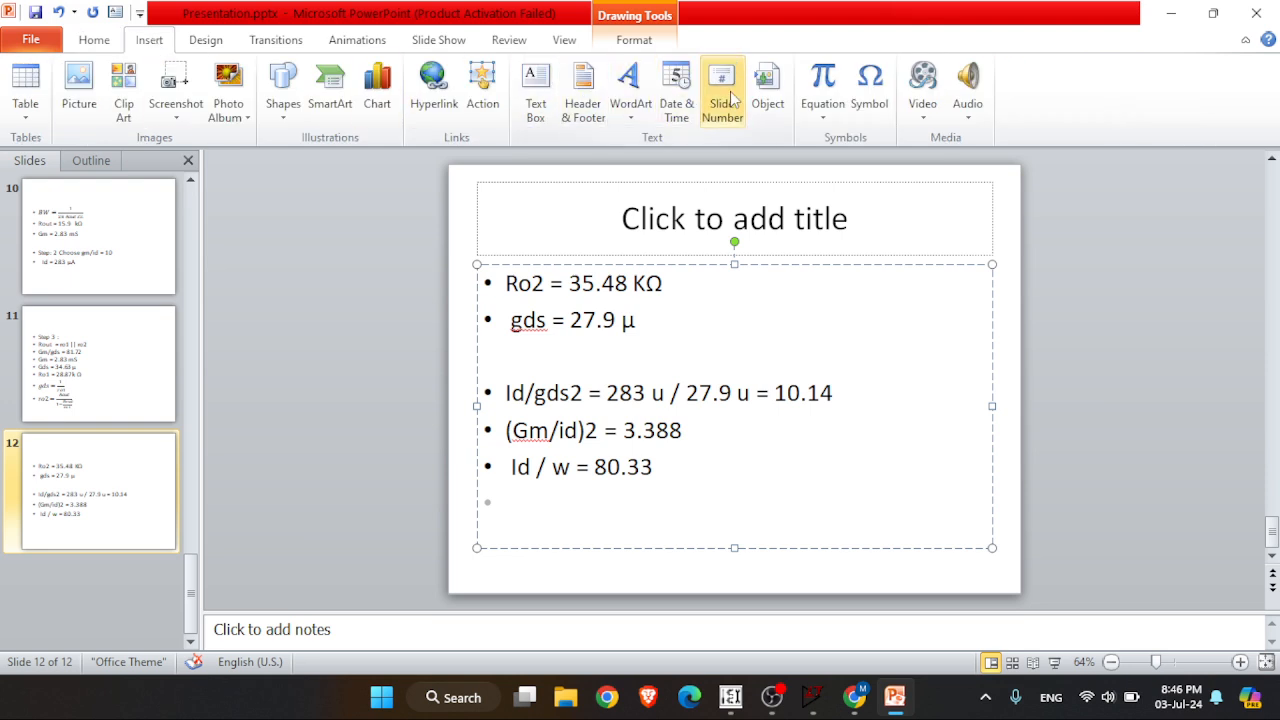
pyautogui.click(823, 80)
pyautogui.write('W')
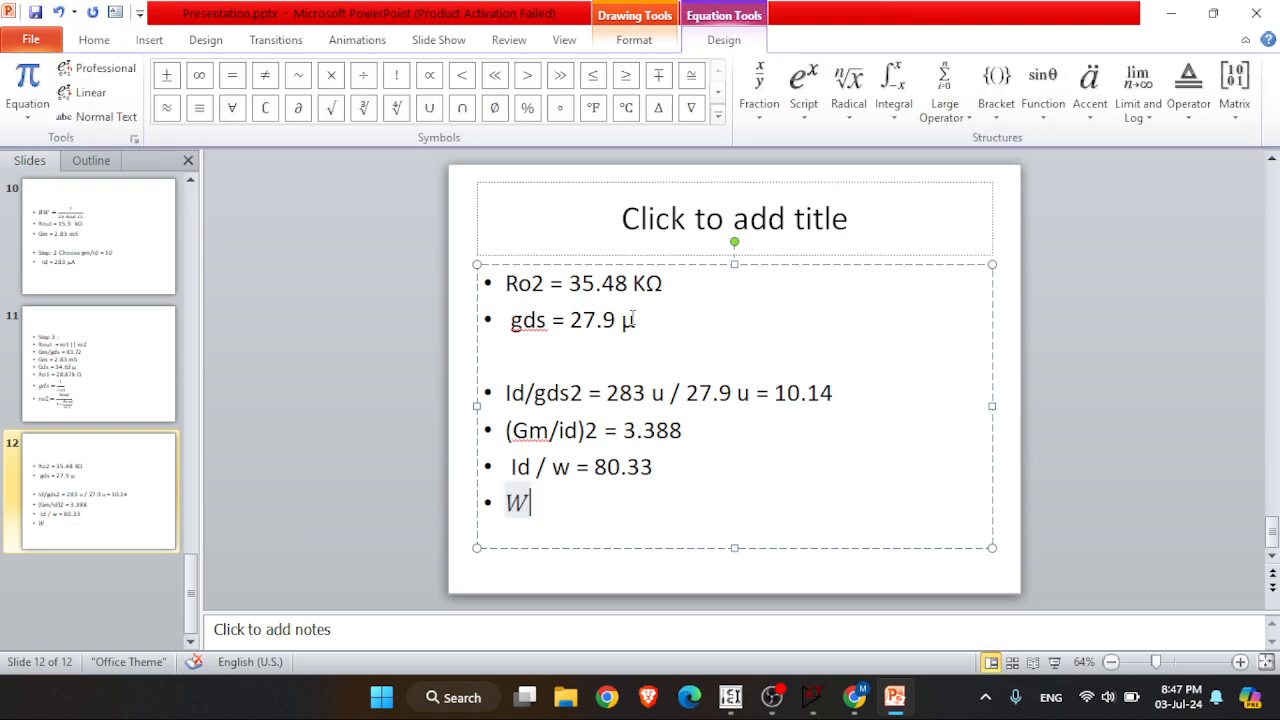
pyautogui.write(' = Id')
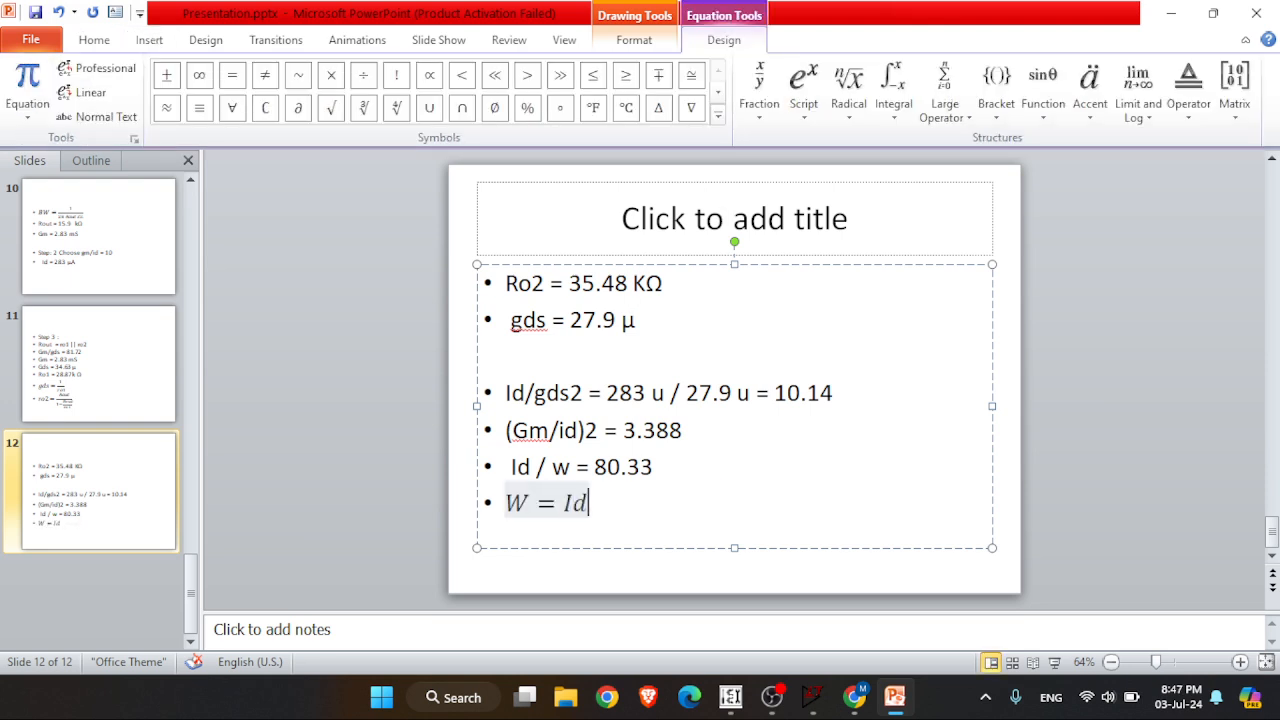
pyautogui.write('/(')
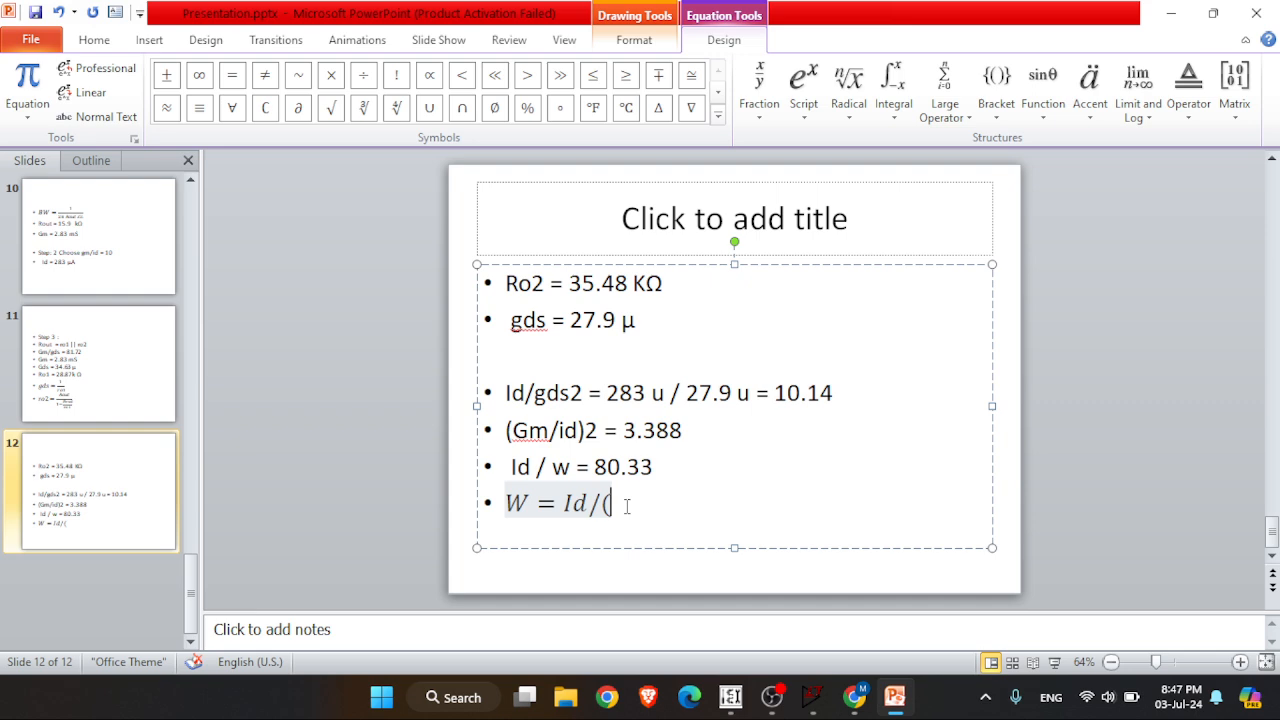
# - Rename the equation's variable from W to Wp, keeping "Id/(" as its right side
pyautogui.click(534, 503)
pyautogui.write('p')
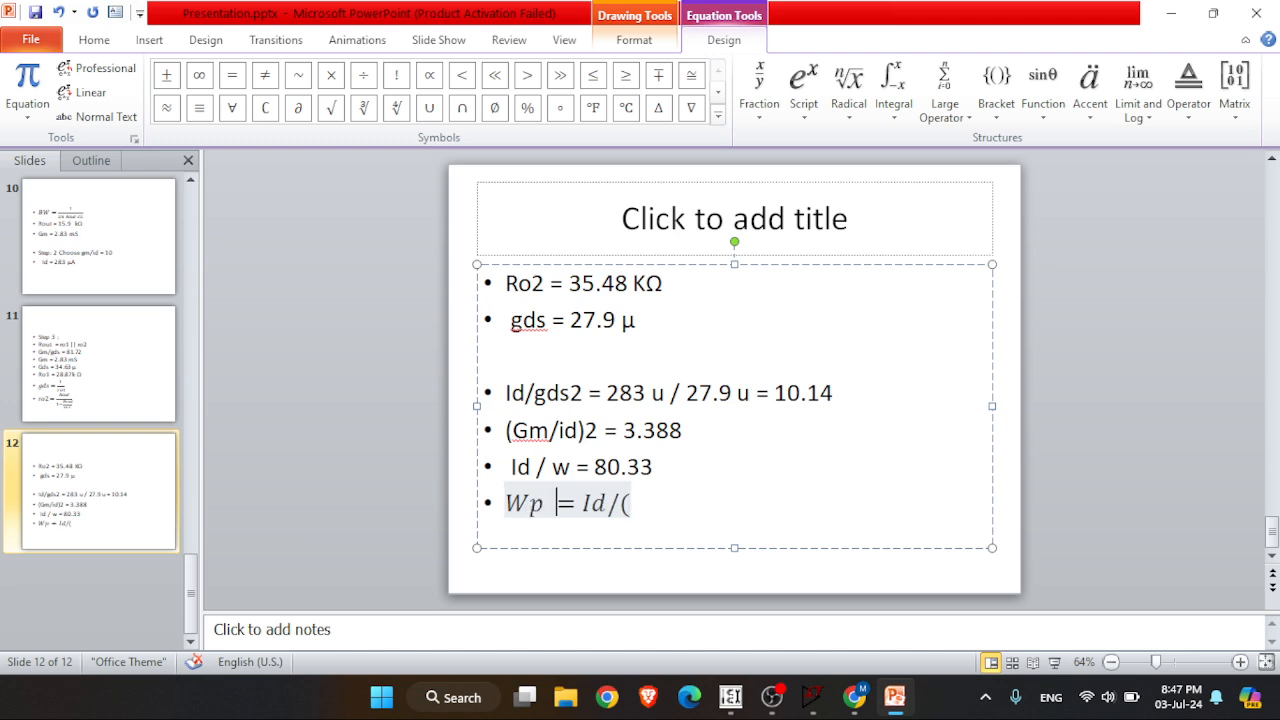
pyautogui.click(656, 509)
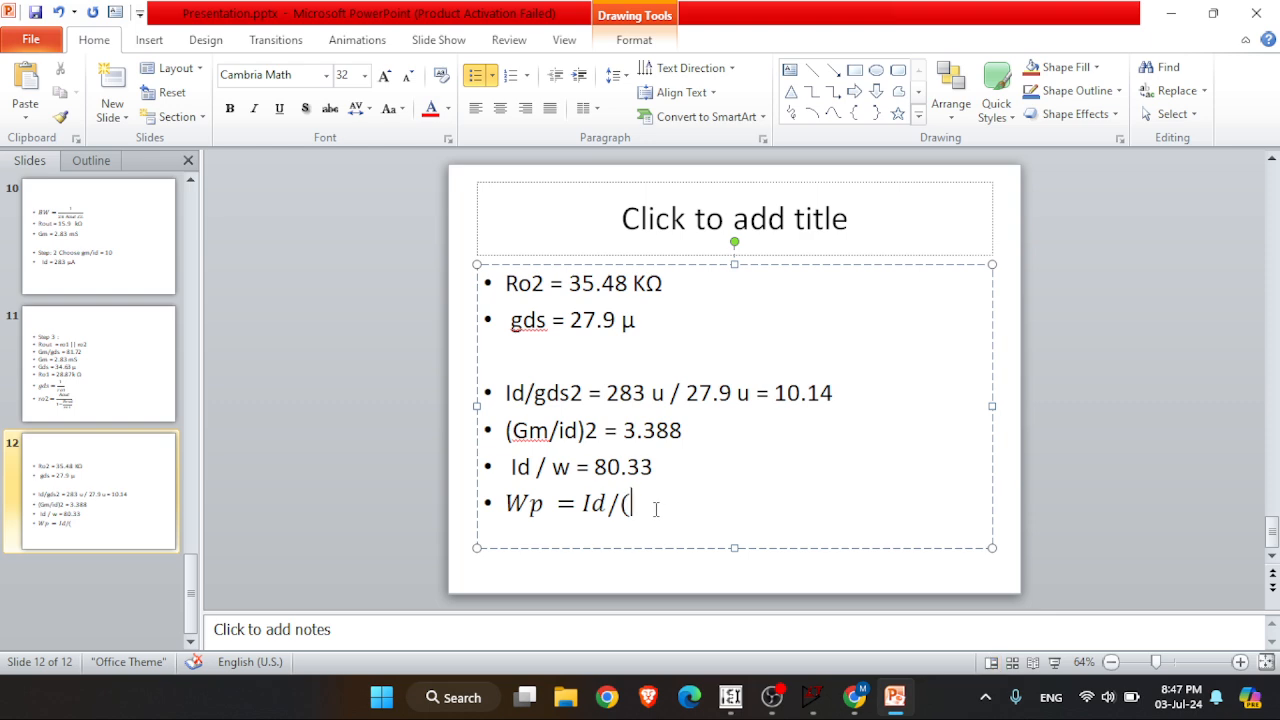
pyautogui.write('Id')
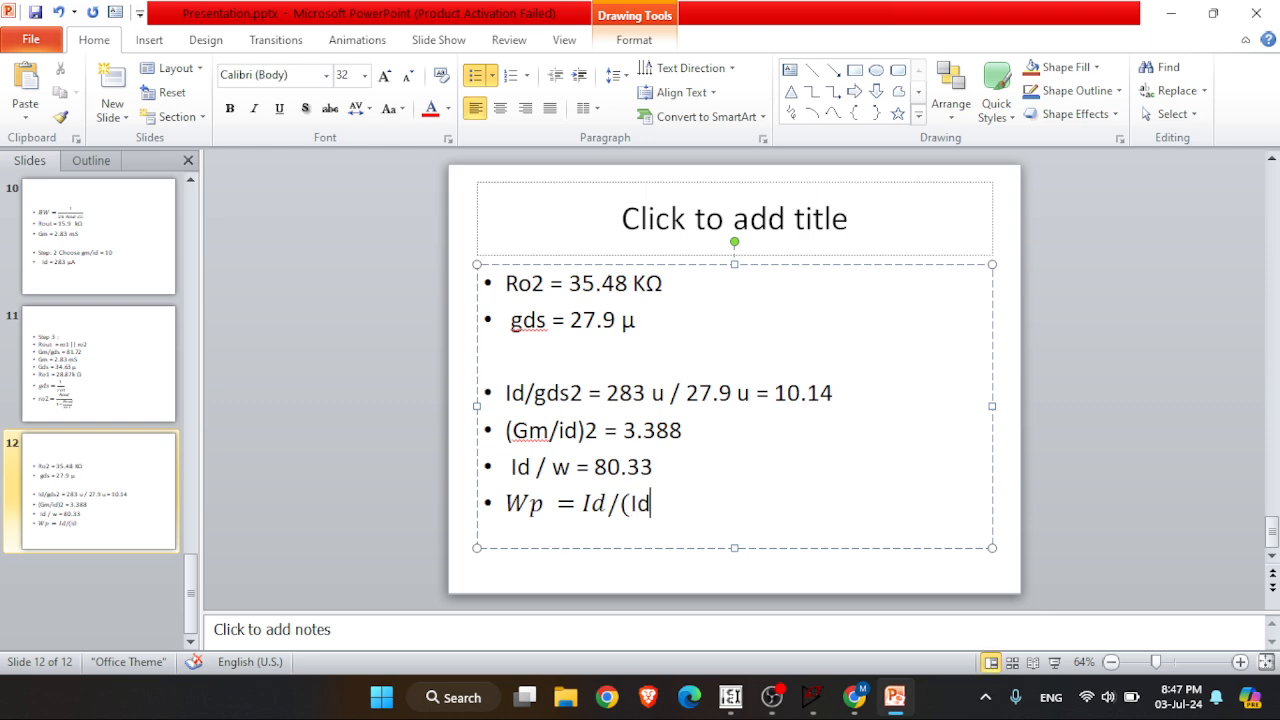
pyautogui.press('BackSpace')
pyautogui.press('BackSpace')
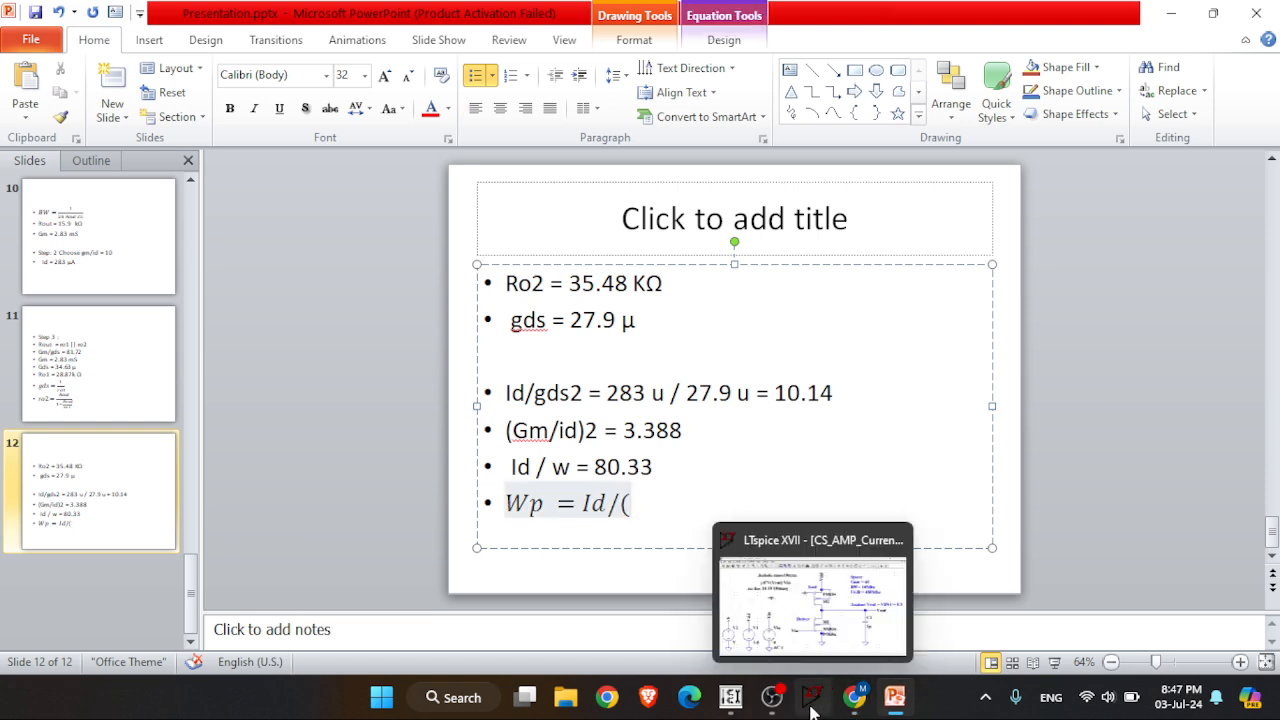
# - Switch to Analog Designer's Toolbox and replot Plot 1B in Figure 1 using the ex_nch_tt_27.lut lookup table
pyautogui.click(737, 705)
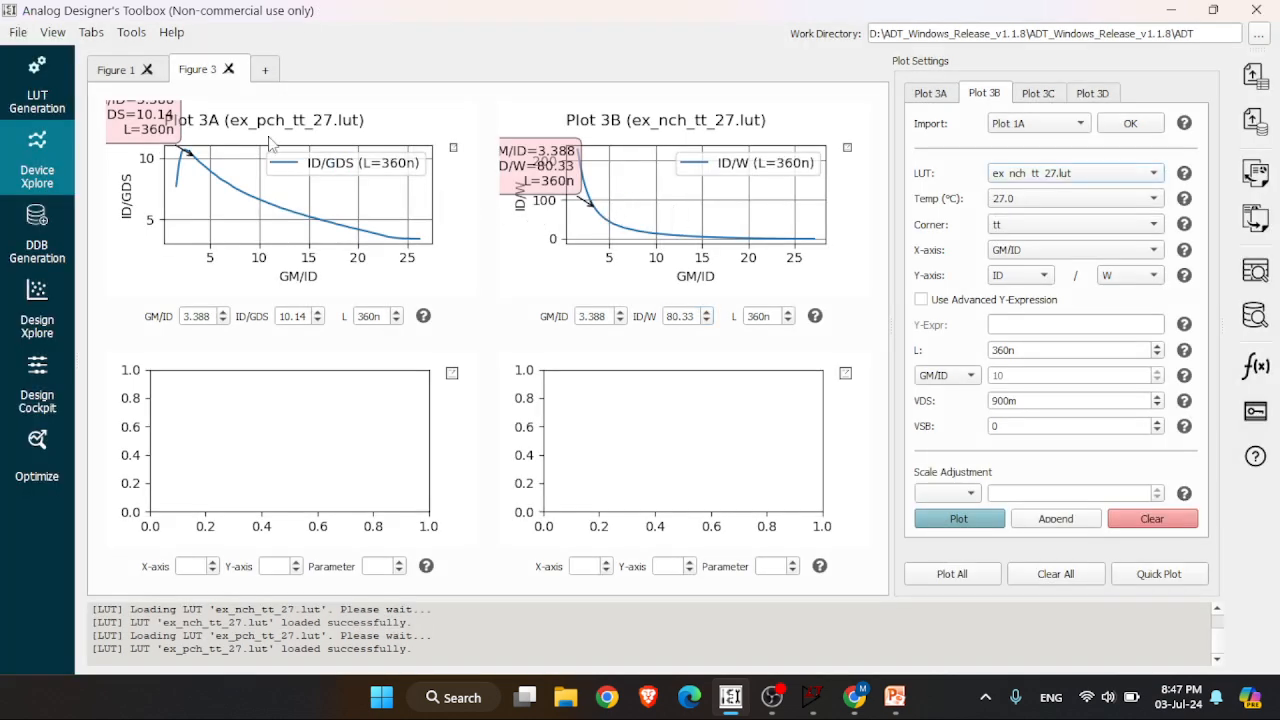
pyautogui.click(118, 72)
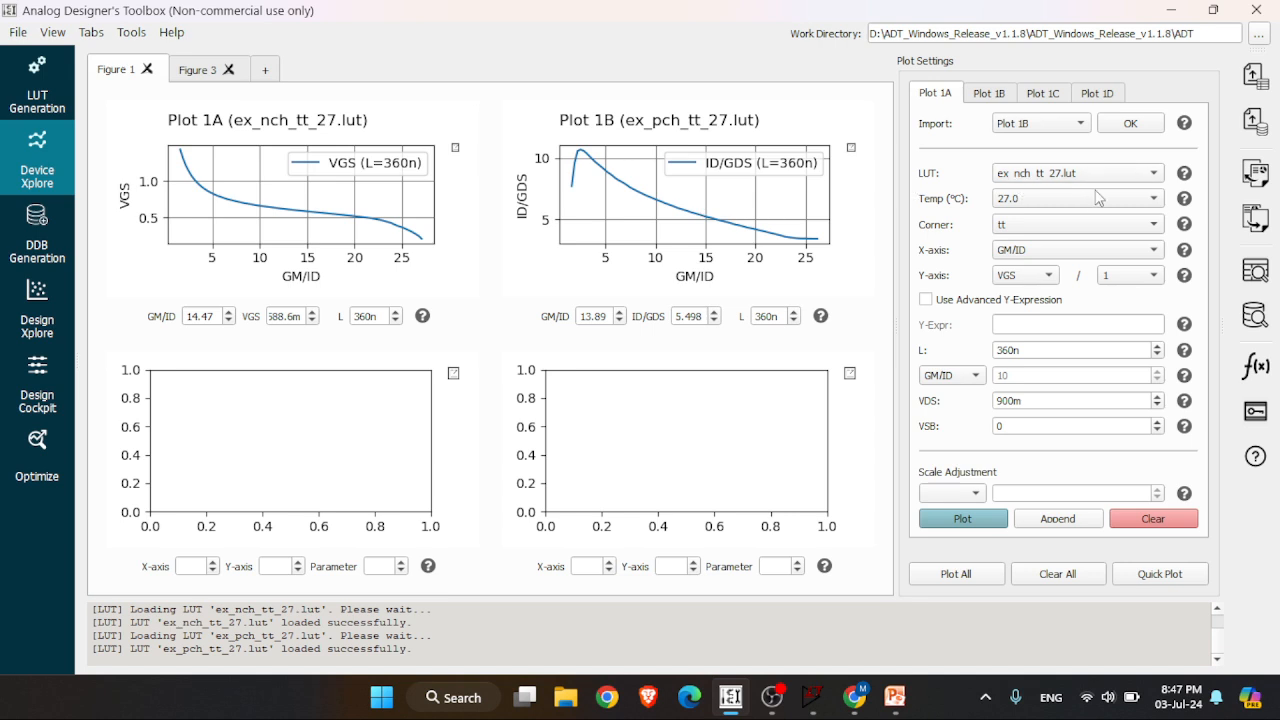
pyautogui.click(990, 95)
pyautogui.click(1040, 178)
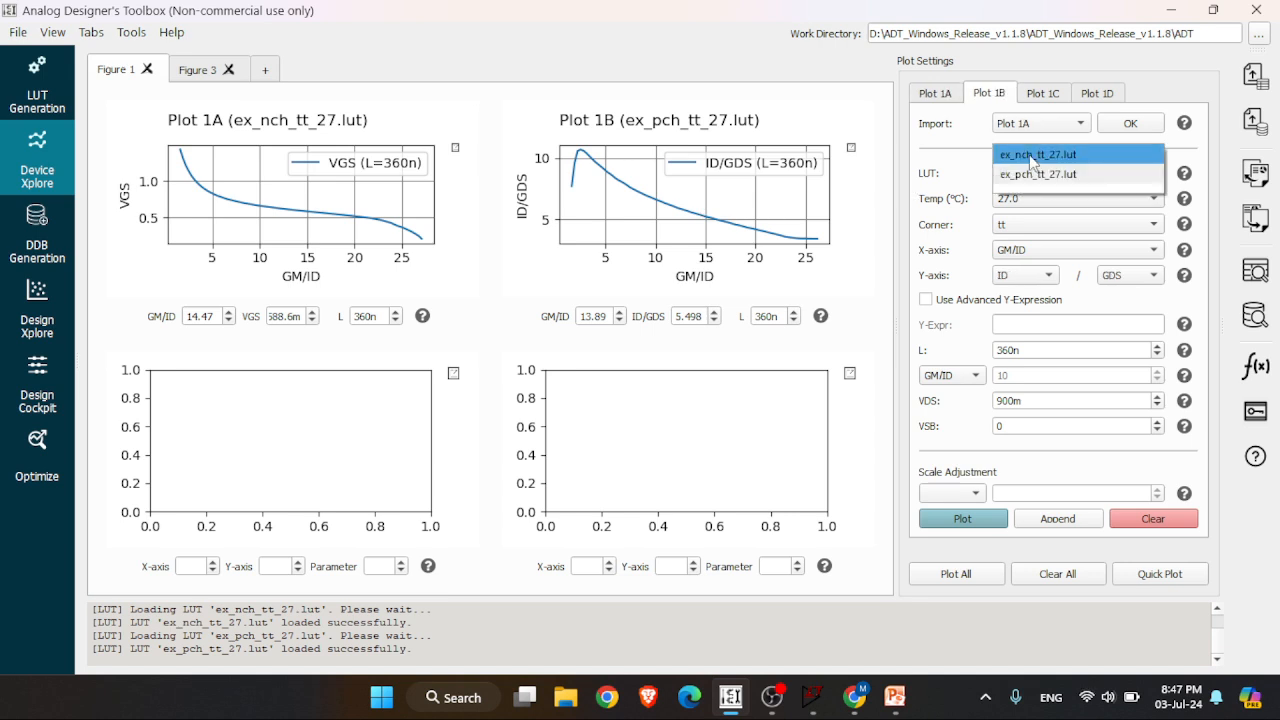
pyautogui.click(1045, 161)
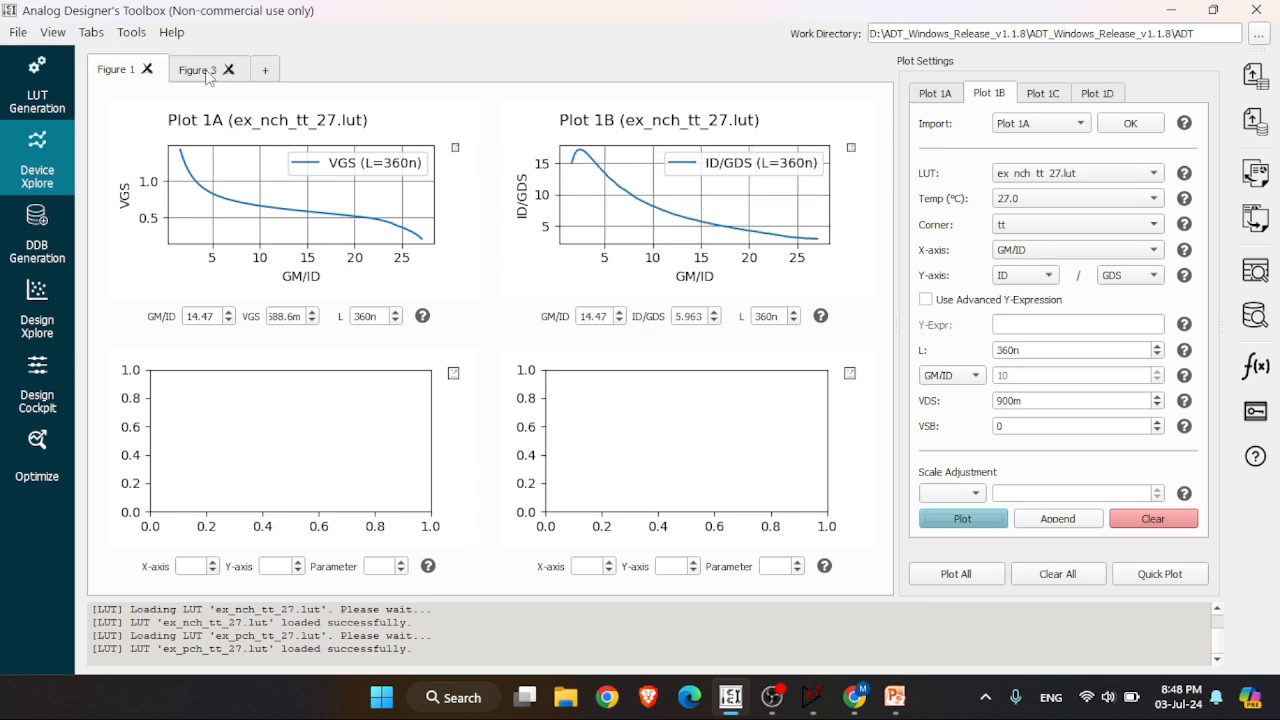
# - Return to Figure 3 and replot Plot 3A with ex_pch_tt_27.lut selected as the lookup table
pyautogui.hotkey('ctrl', 'Tab')
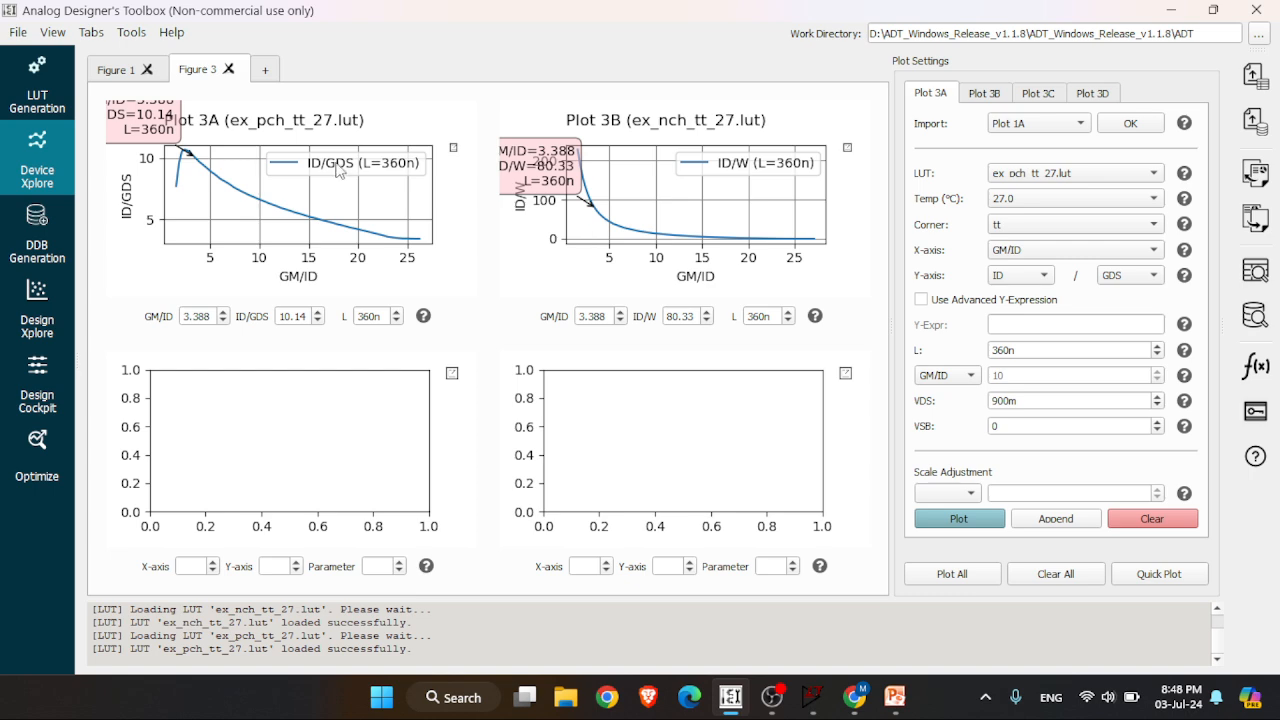
pyautogui.click(1026, 178)
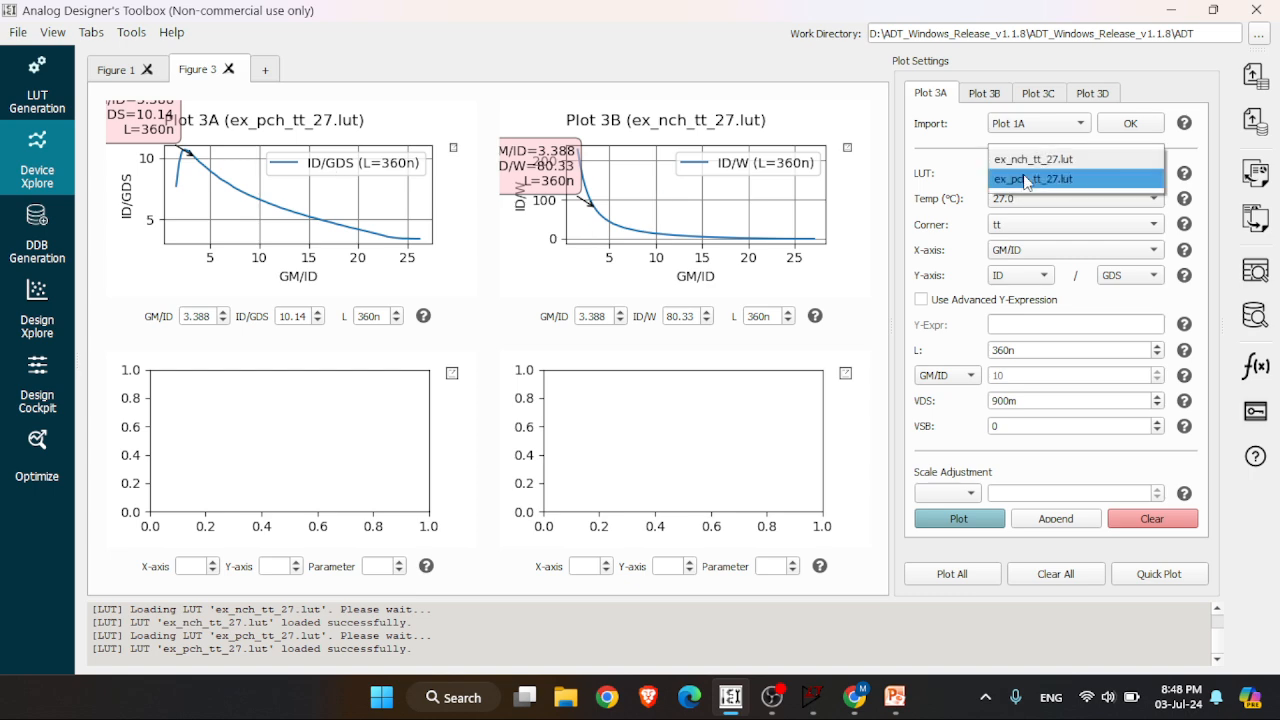
pyautogui.click(1026, 182)
pyautogui.click(1026, 182)
pyautogui.click(1026, 180)
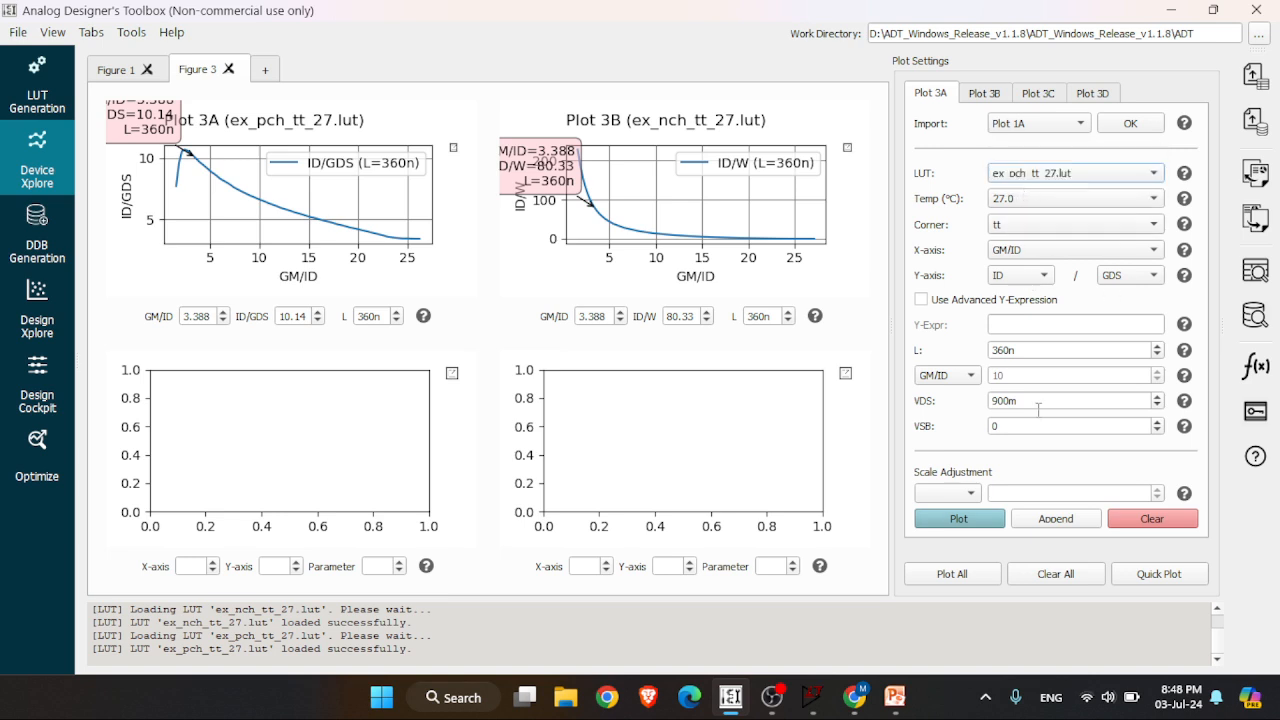
pyautogui.click(972, 520)
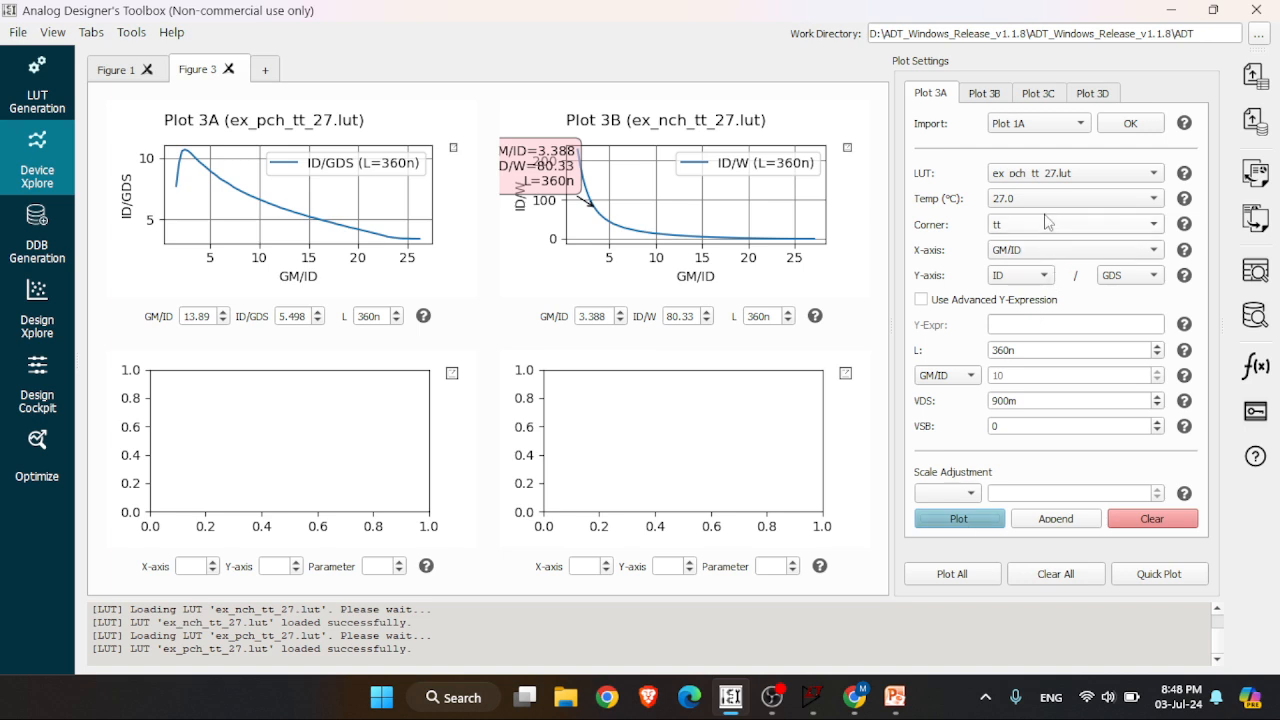
pyautogui.click(1030, 176)
pyautogui.click(1030, 176)
pyautogui.click(1000, 520)
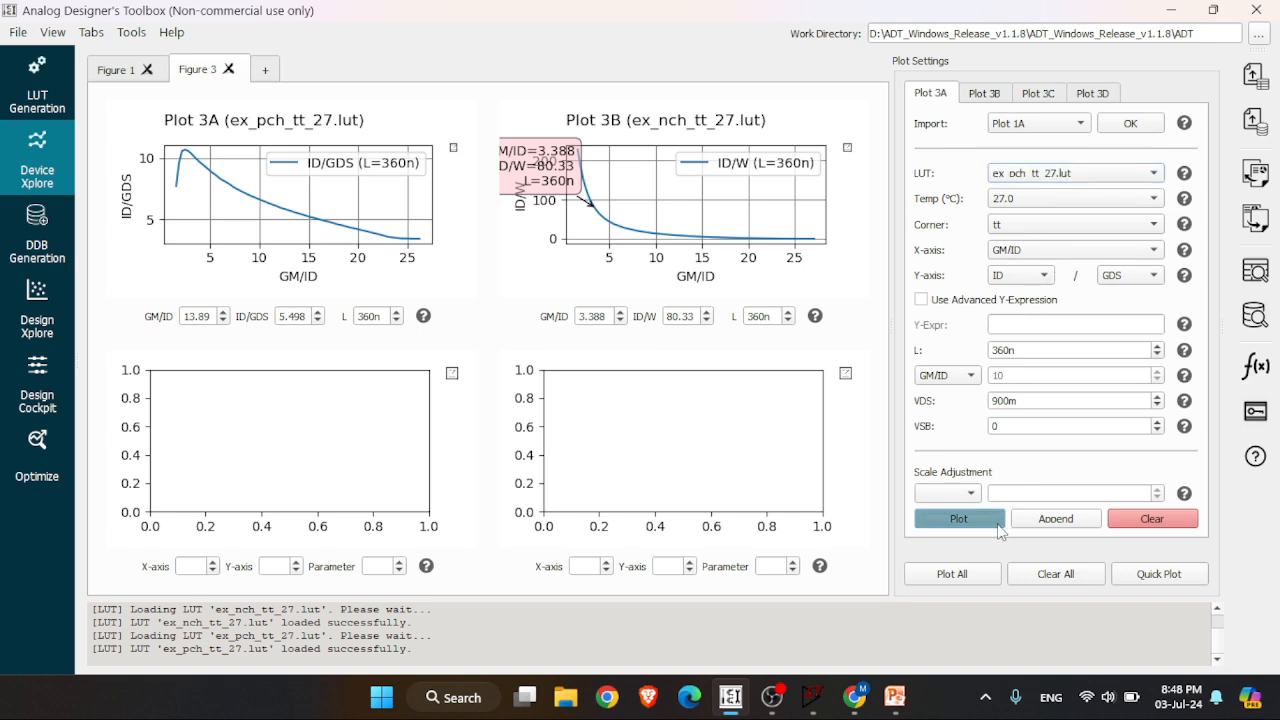
# - Change Plot 3B's lookup table to ex_pch_tt_27.lut and replot ID/W against GM/ID
pyautogui.click(674, 201)
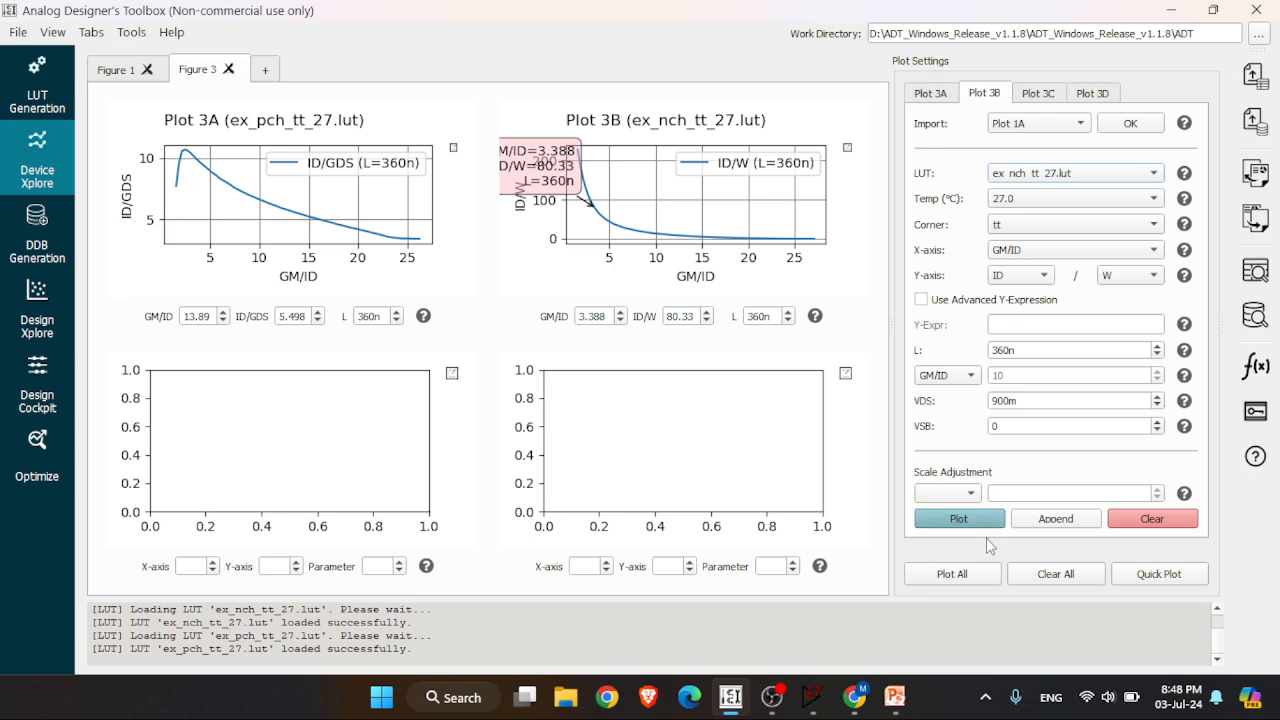
pyautogui.click(1025, 175)
pyautogui.click(1005, 215)
pyautogui.click(960, 522)
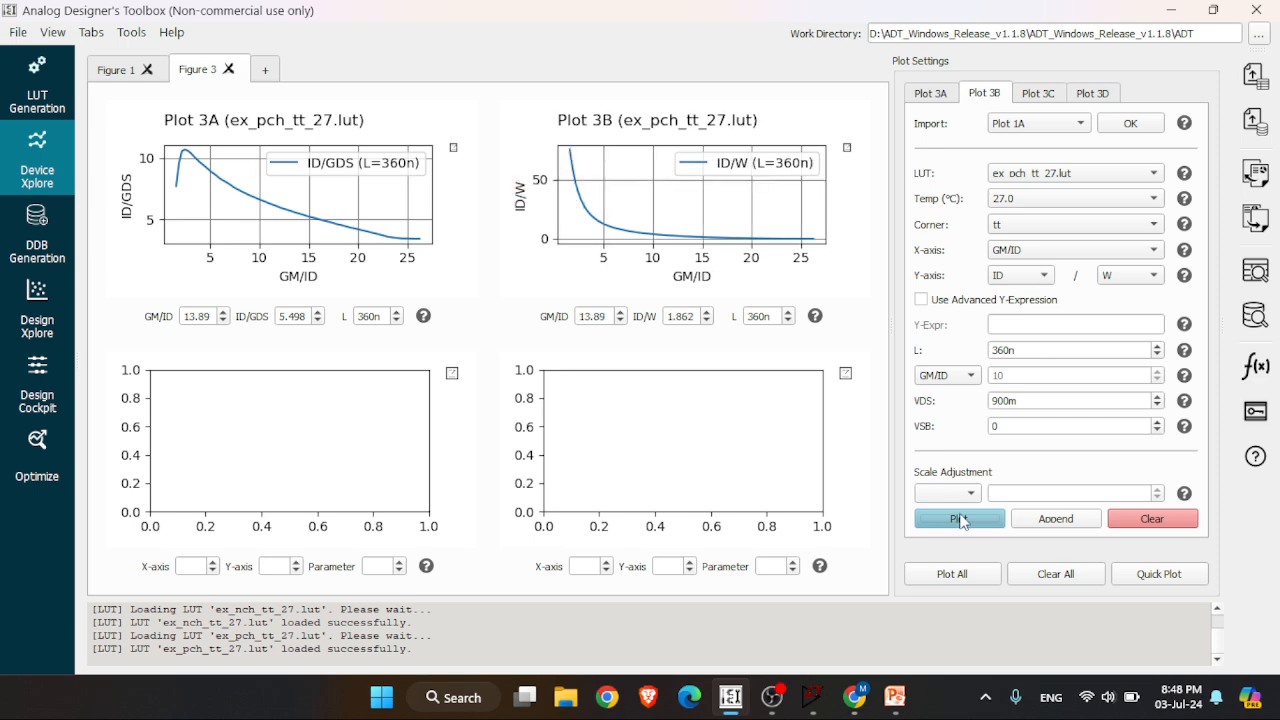
# - Set Plot 3B's GM/ID readout to 3.388 to read ID/W for the PMOS device
pyautogui.click(607, 316)
pyautogui.doubleClick(595, 316)
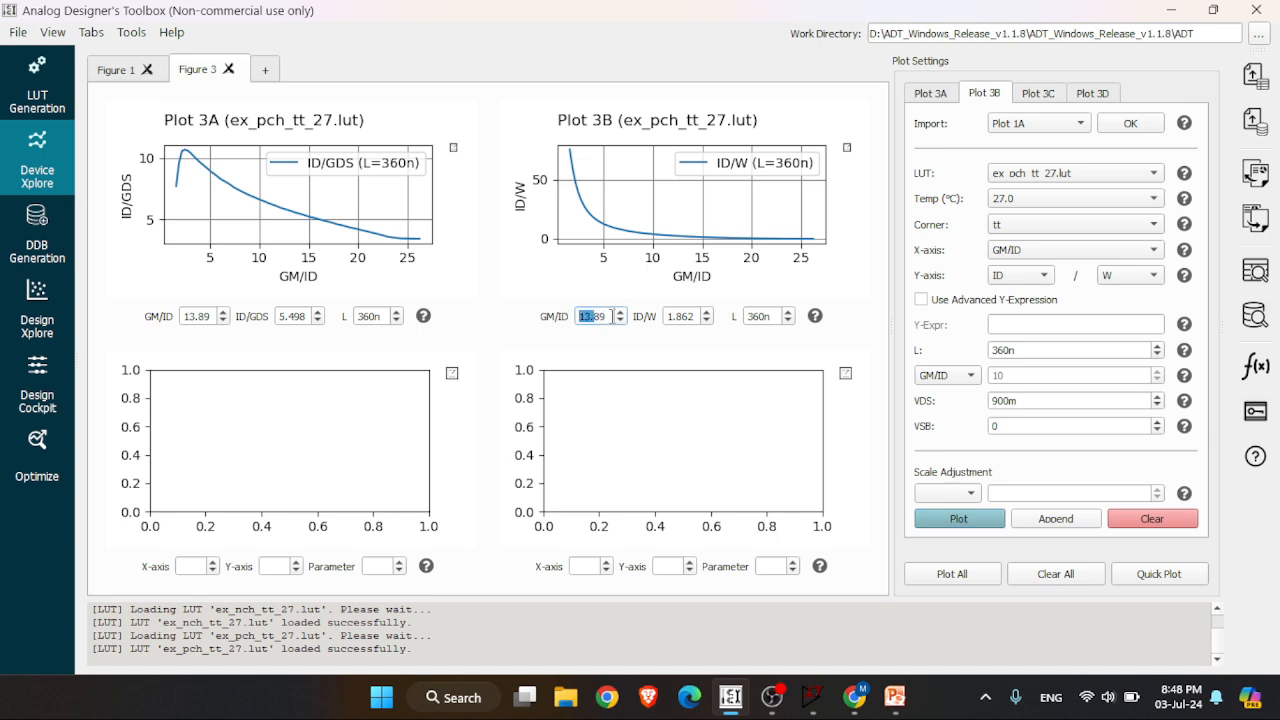
pyautogui.write('3.388')
pyautogui.press('Return')
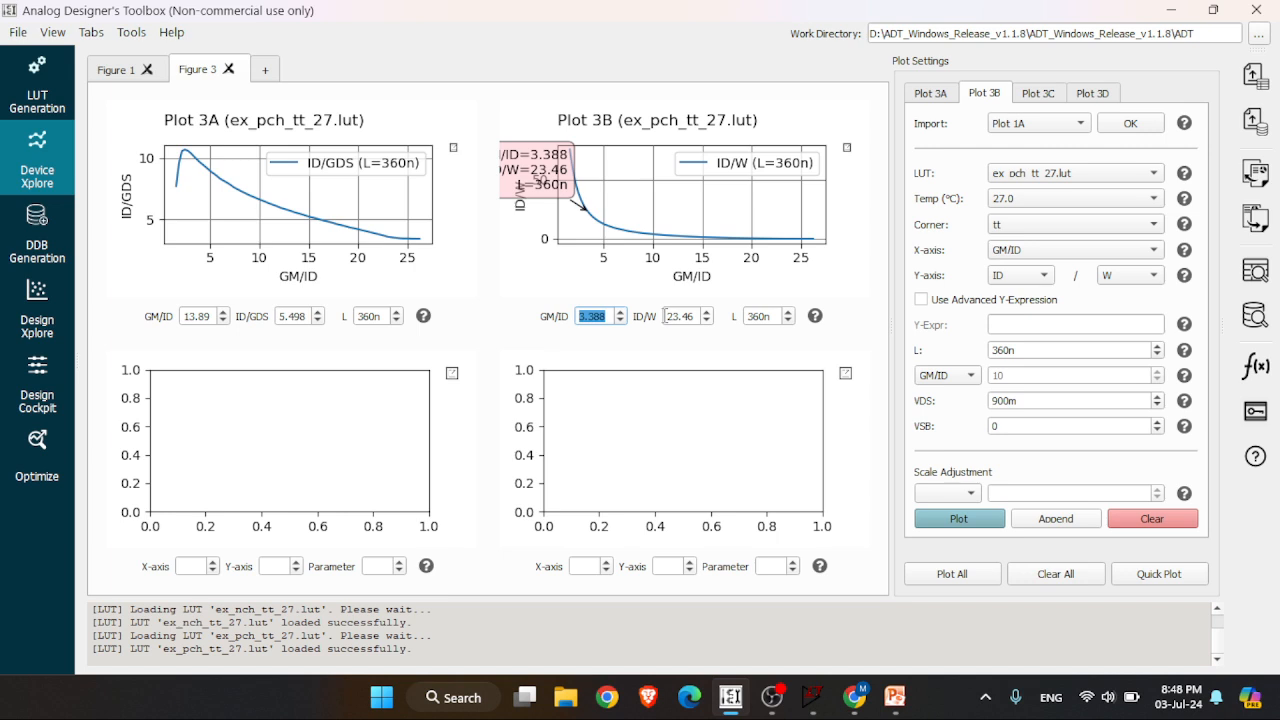
pyautogui.press('Tab')
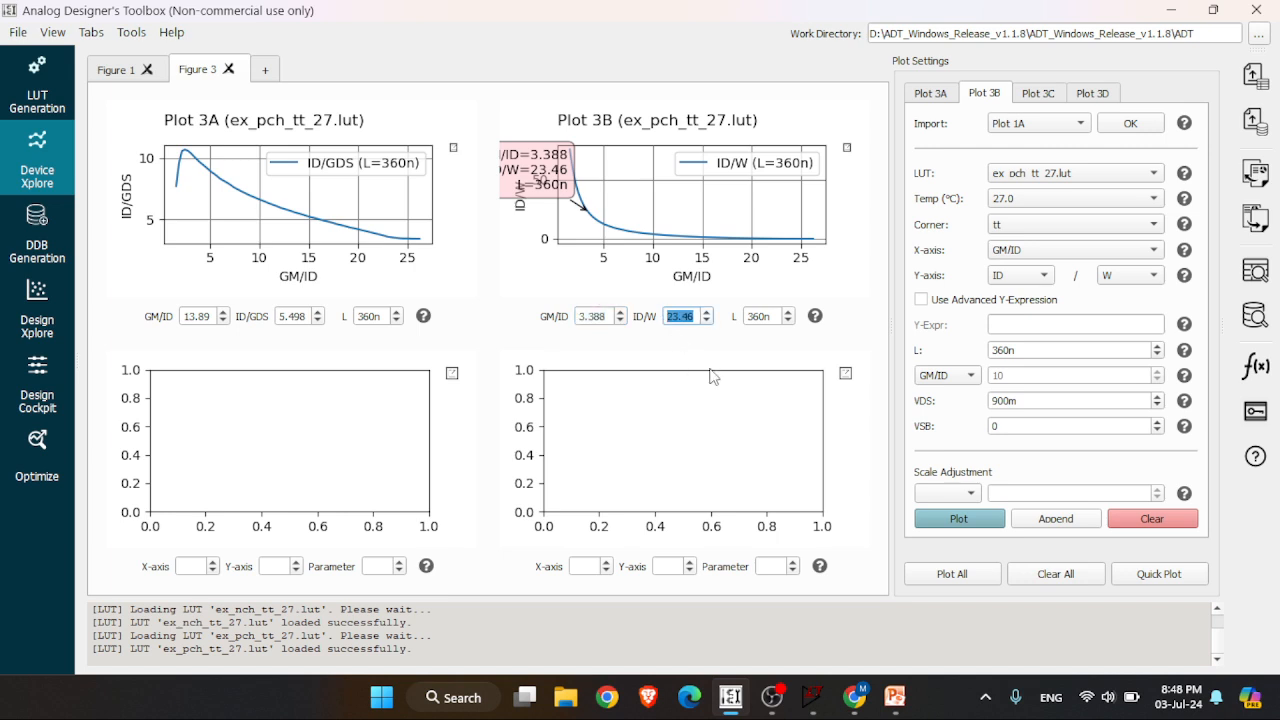
# - Switch to the PowerPoint presentation and change the Id / w value on slide 12 to 23.46
pyautogui.click(893, 700)
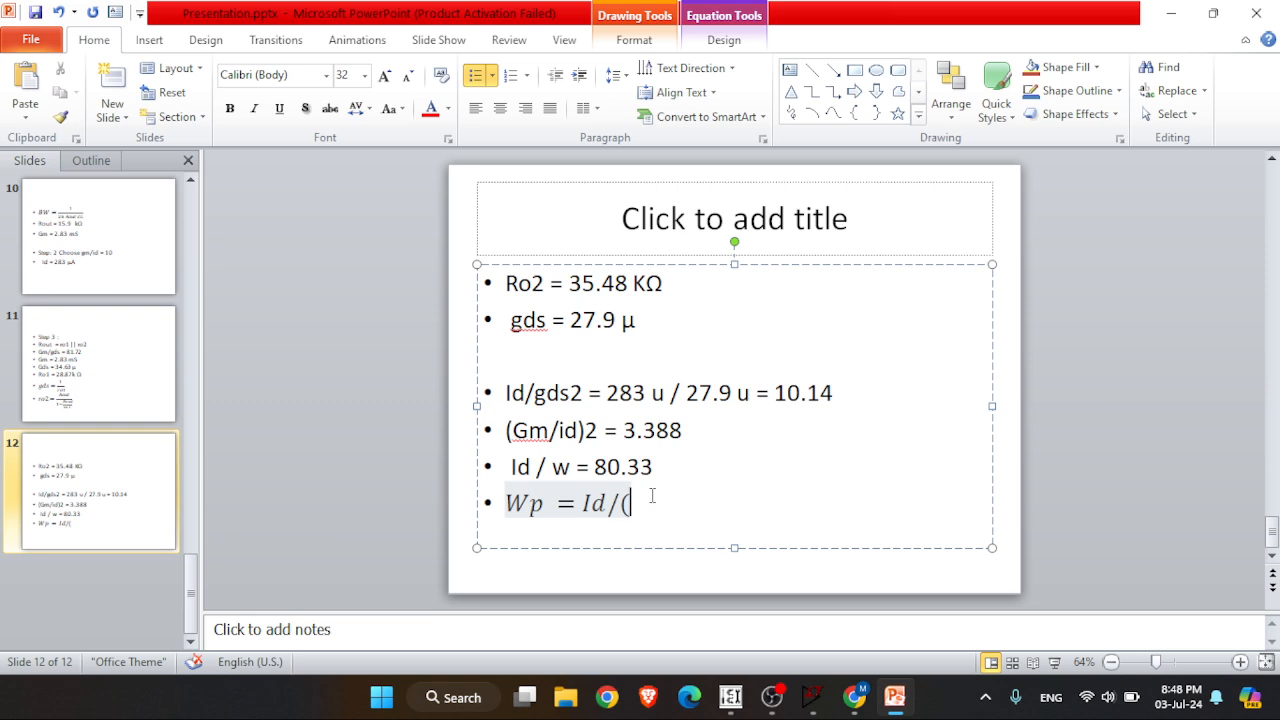
pyautogui.moveTo(657, 467); pyautogui.dragTo(622, 470)
pyautogui.write('23.46')
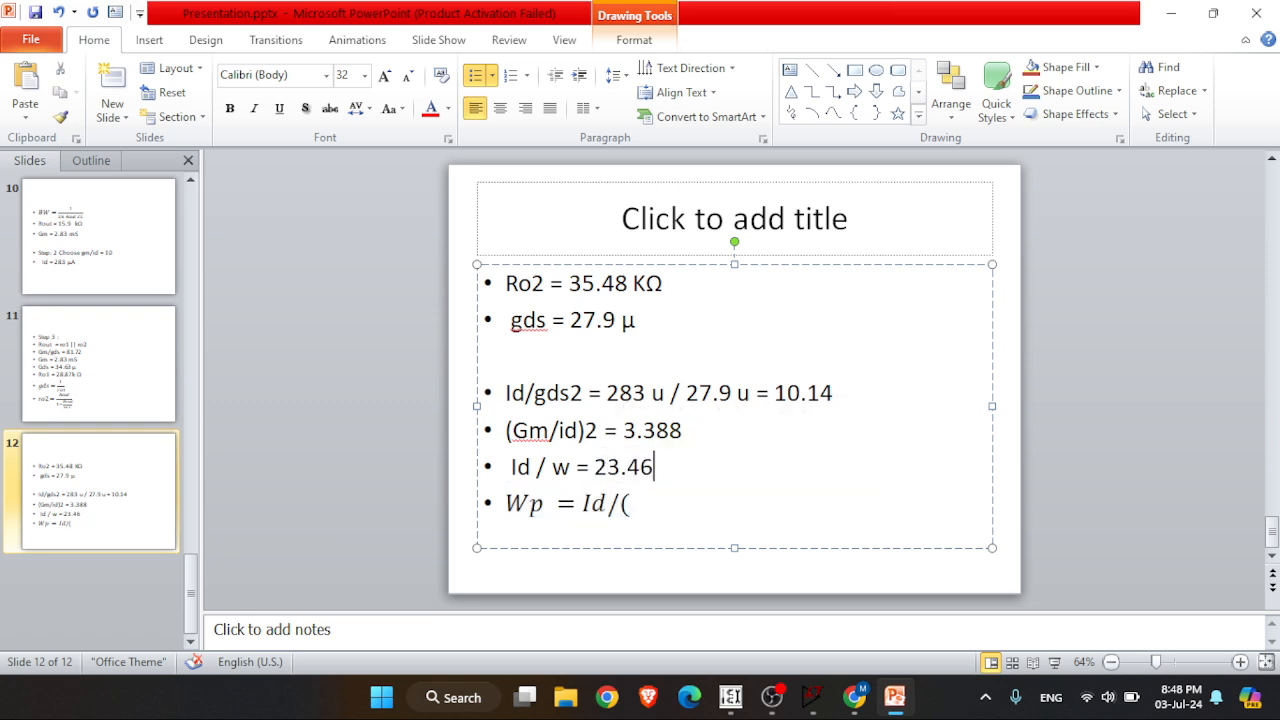
# - Extend the Wp equation on slide 12 with Id/ after the opening parenthesis
pyautogui.click(662, 507)
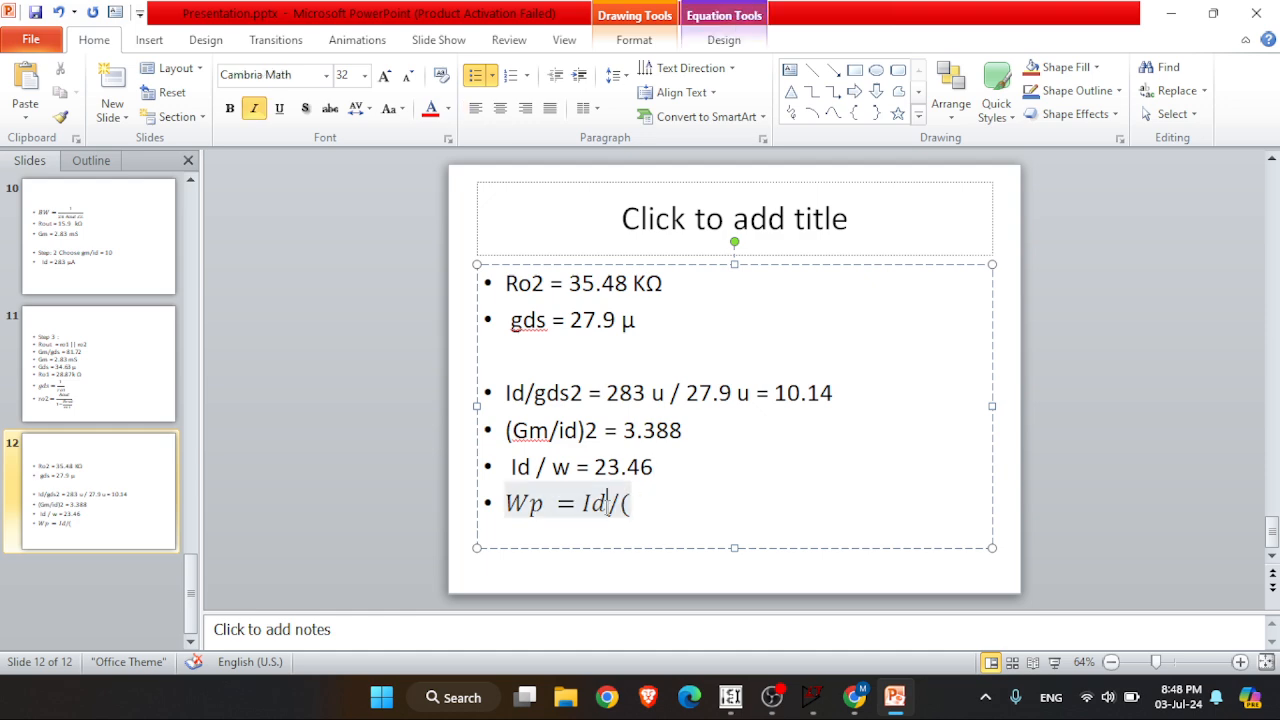
pyautogui.click(630, 505)
pyautogui.write('Id/')
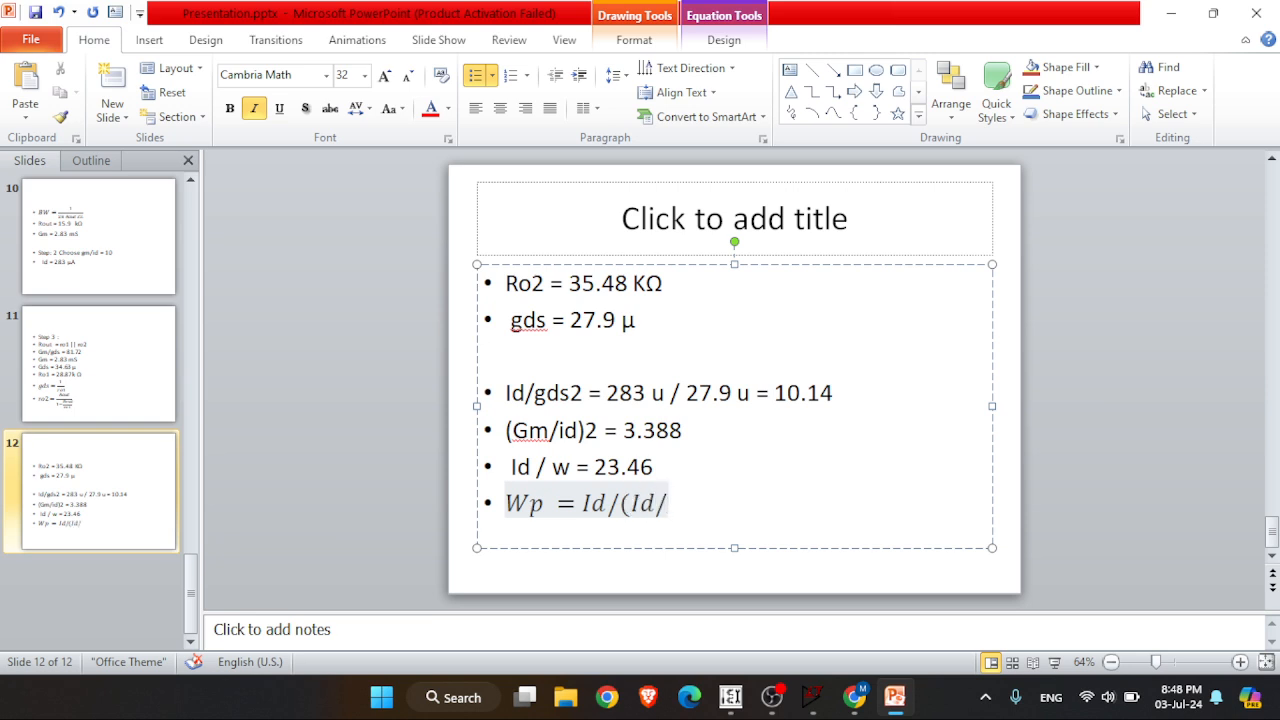
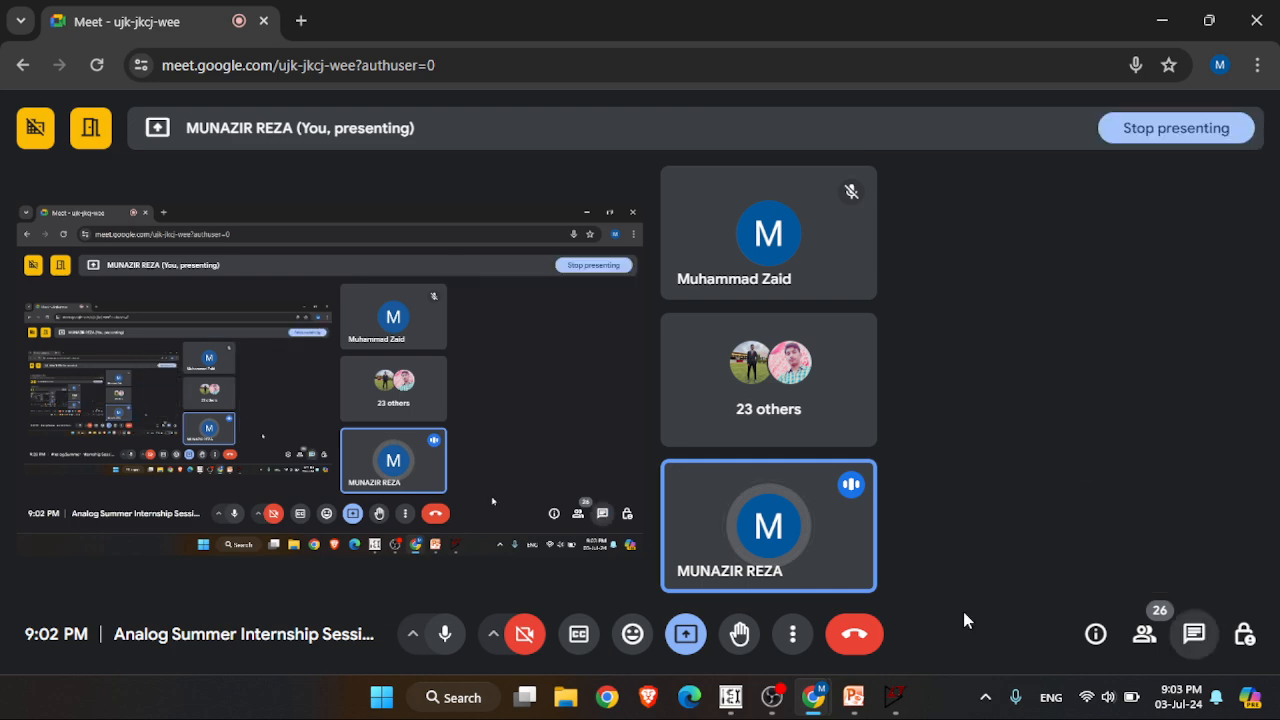
# - Switch to LTspice, run the .tf V(Vout) Vin1 analysis and read the transfer function gain from its results
pyautogui.moveTo(893, 700)
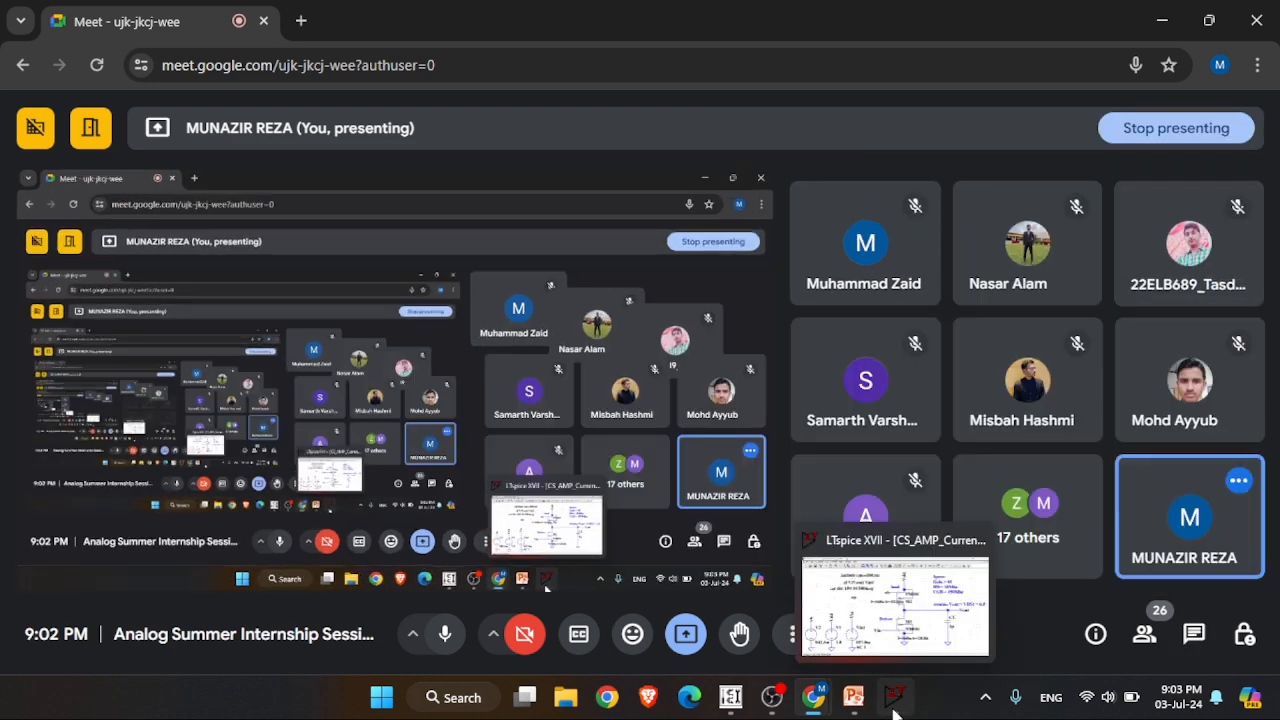
pyautogui.click(895, 705)
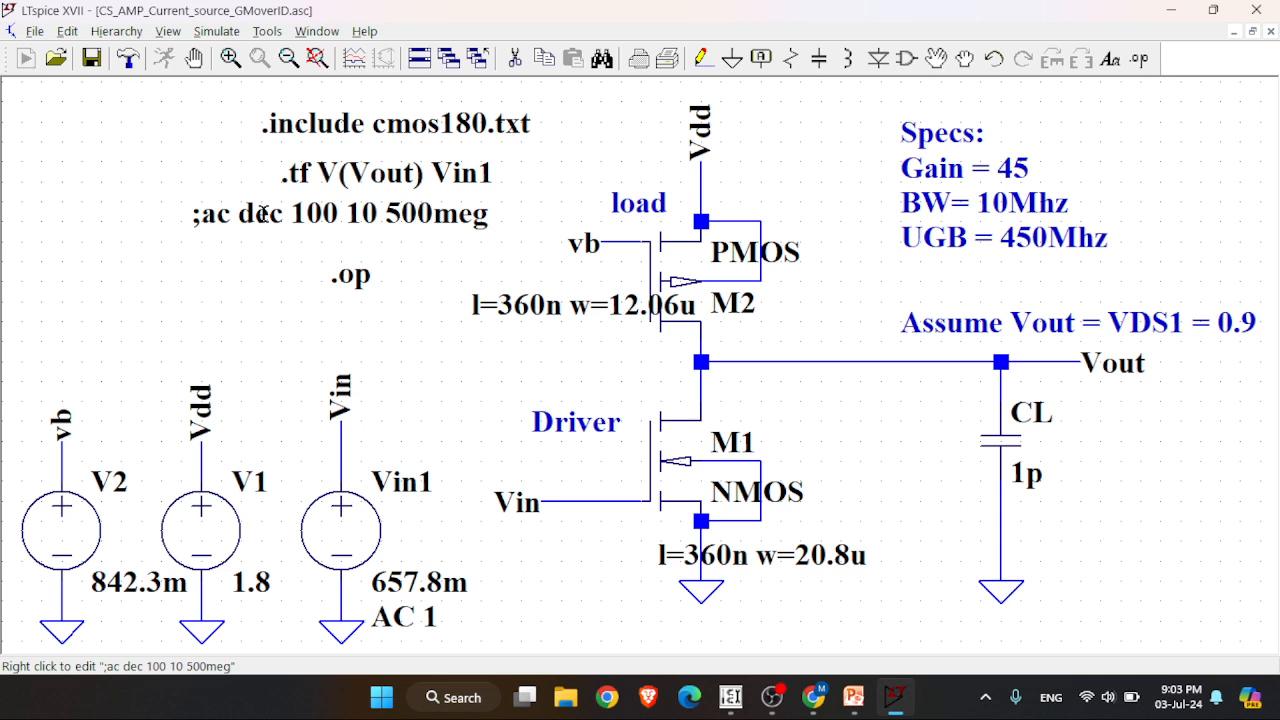
pyautogui.hotkey('ctrl', 'b')
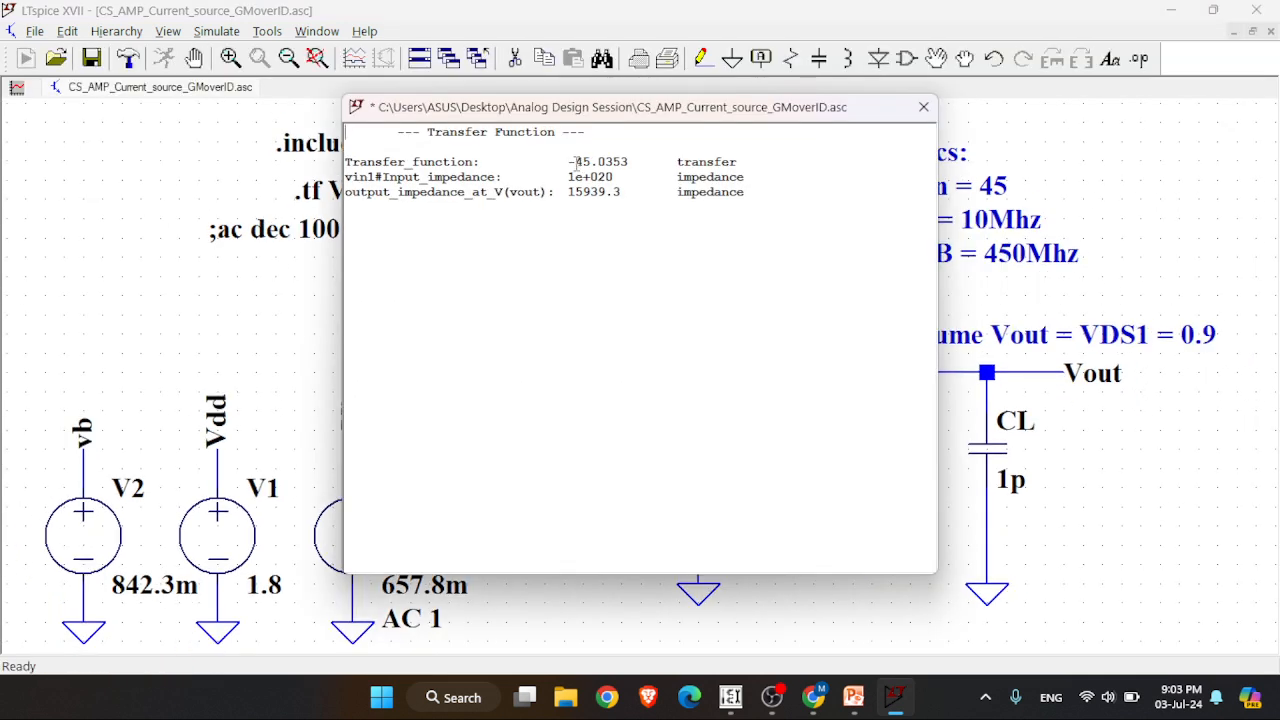
pyautogui.moveTo(585, 161); pyautogui.dragTo(633, 163)
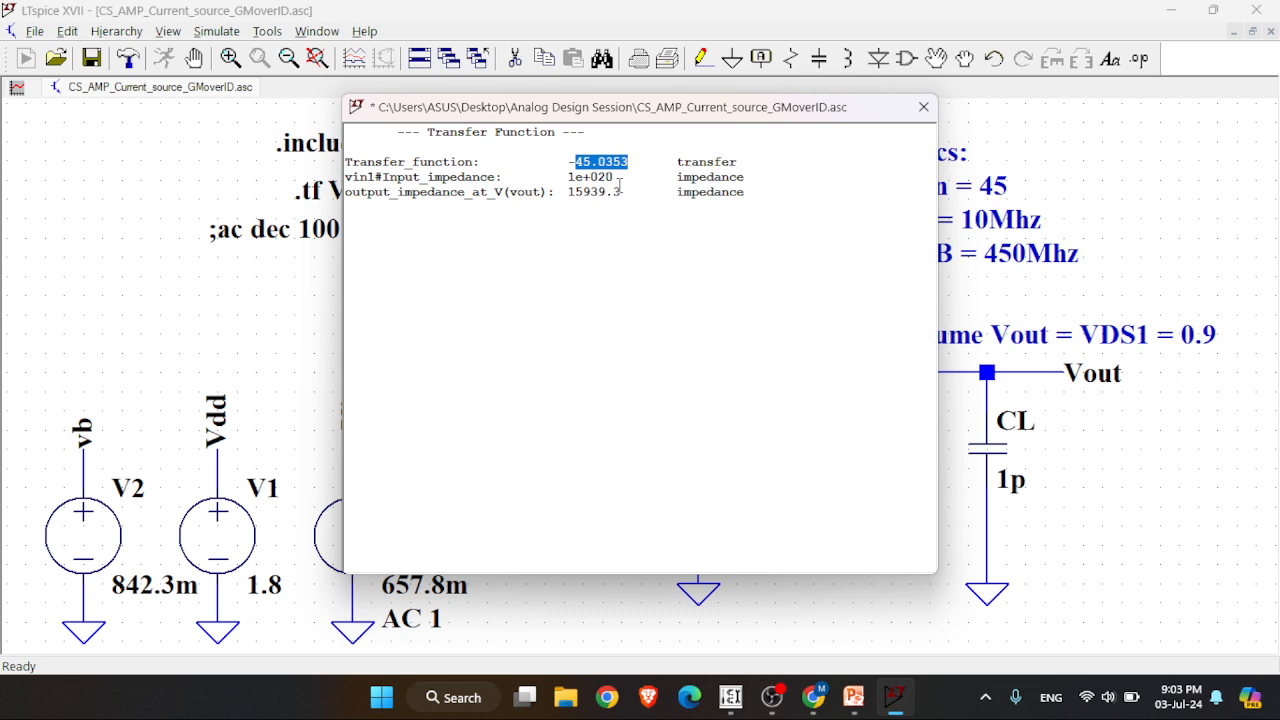
pyautogui.click(619, 184)
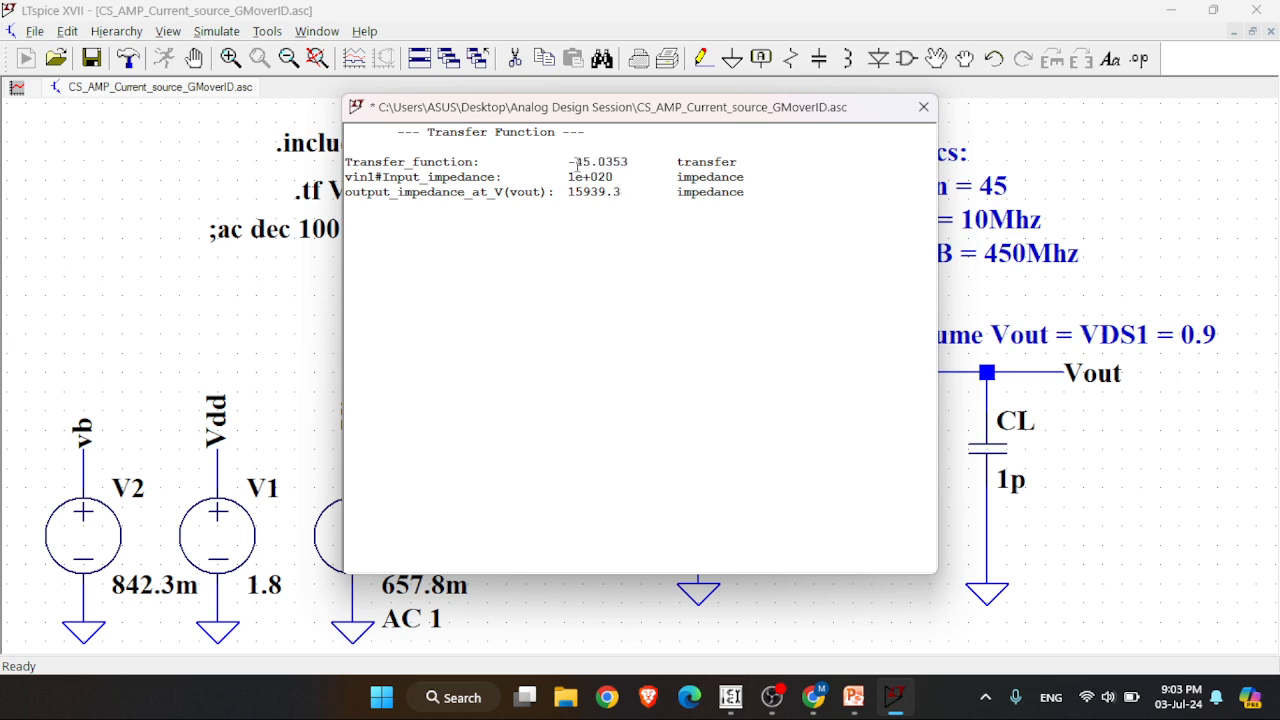
pyautogui.moveTo(588, 162); pyautogui.dragTo(634, 163)
pyautogui.click(601, 161)
pyautogui.click(923, 106)
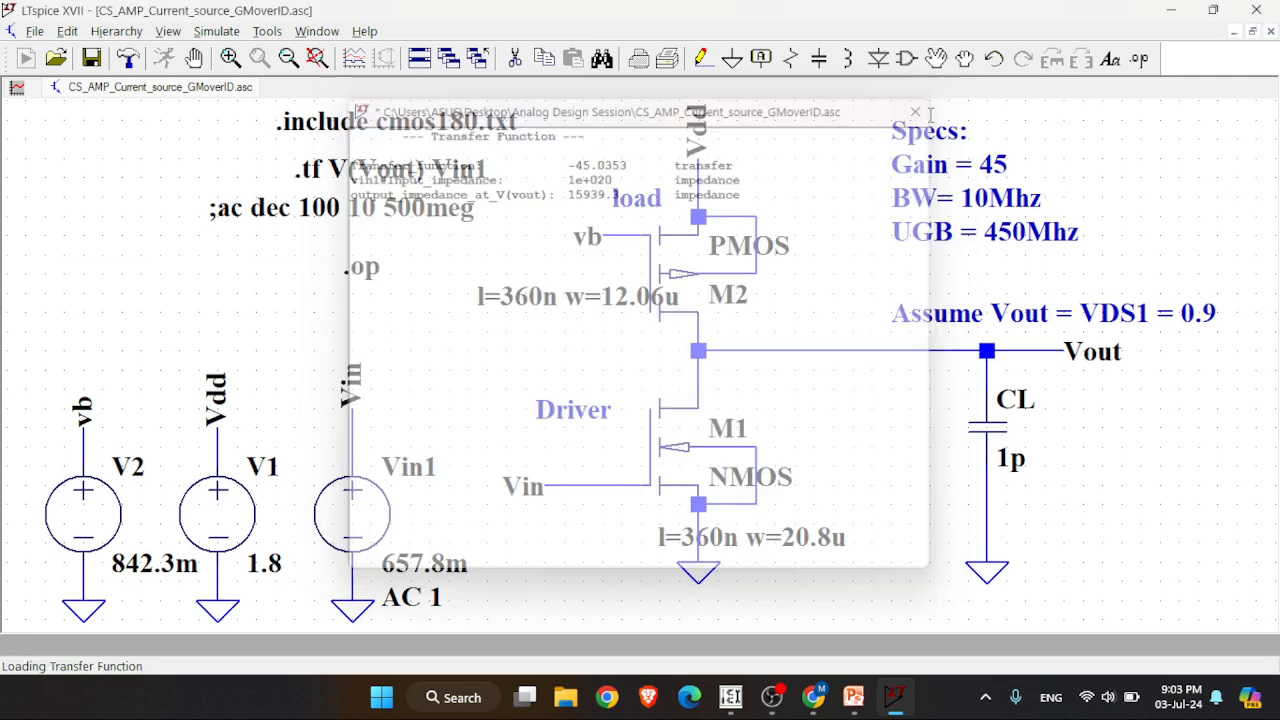
# - Switch to PowerPoint and set the achieved DC gain in slide 13's Results table to 45.03
pyautogui.click(853, 697)
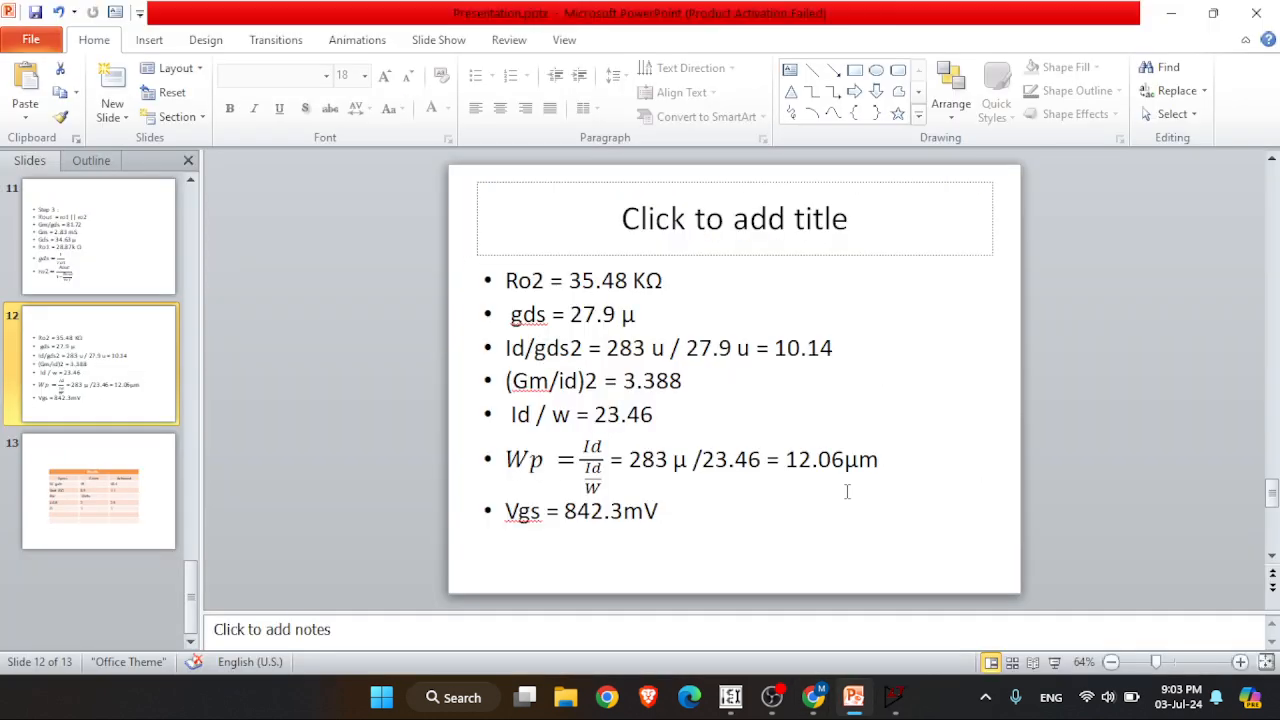
pyautogui.click(145, 487)
pyautogui.click(802, 352)
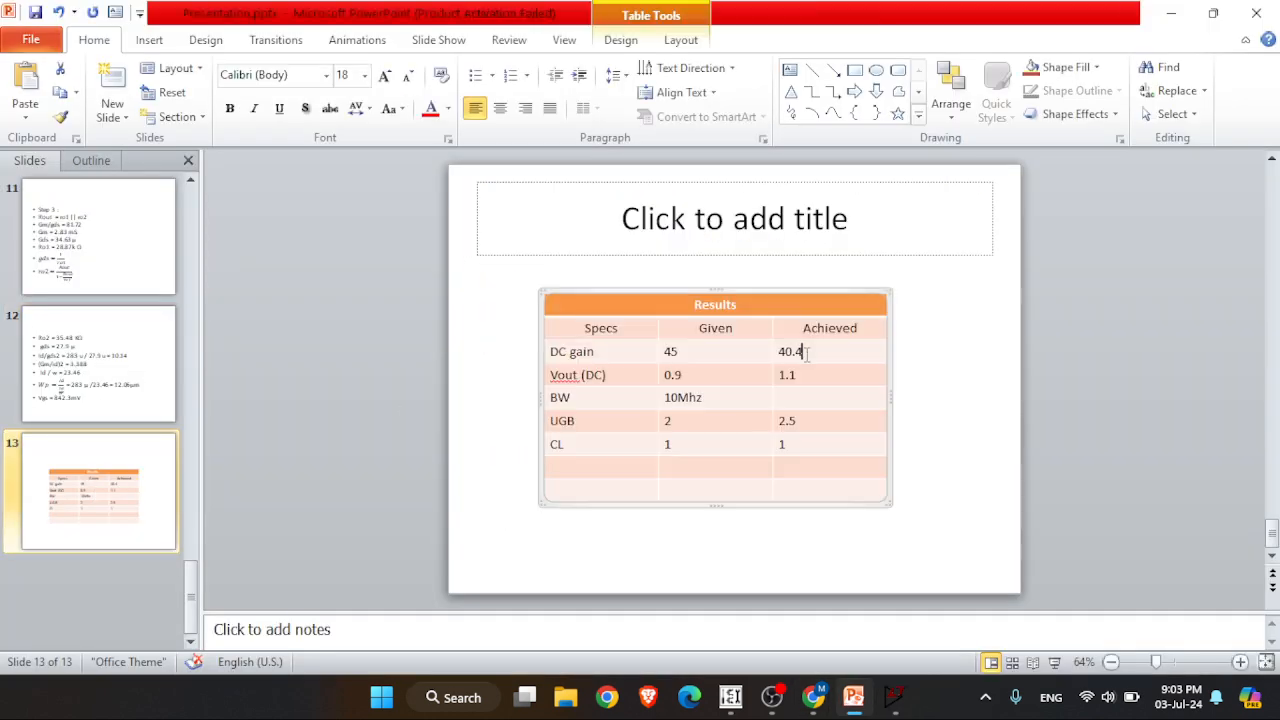
pyautogui.doubleClick(802, 352)
pyautogui.write('45.03')
# - Read the Vout node's DC operating point in LTspice, and set the achieved Vout (DC) in PowerPoint's Results table to 0.92
pyautogui.click(895, 697)
pyautogui.moveTo(823, 364)
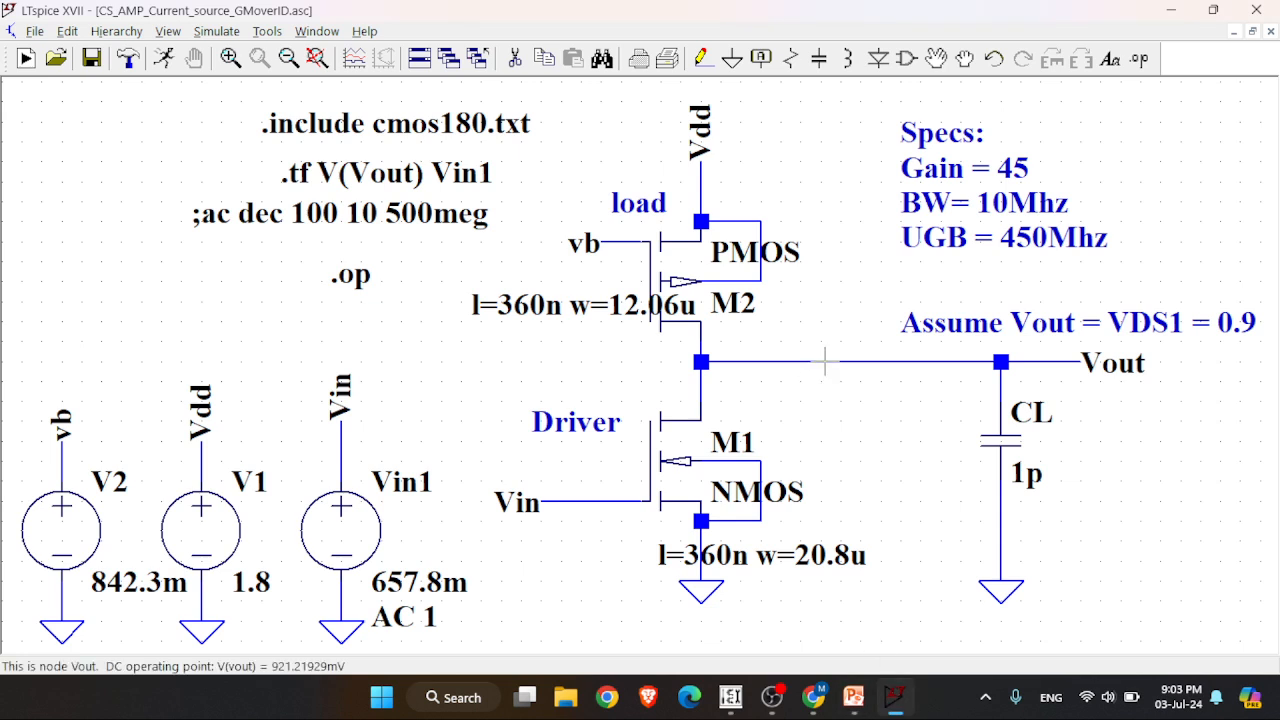
pyautogui.click(853, 697)
pyautogui.doubleClick(785, 375)
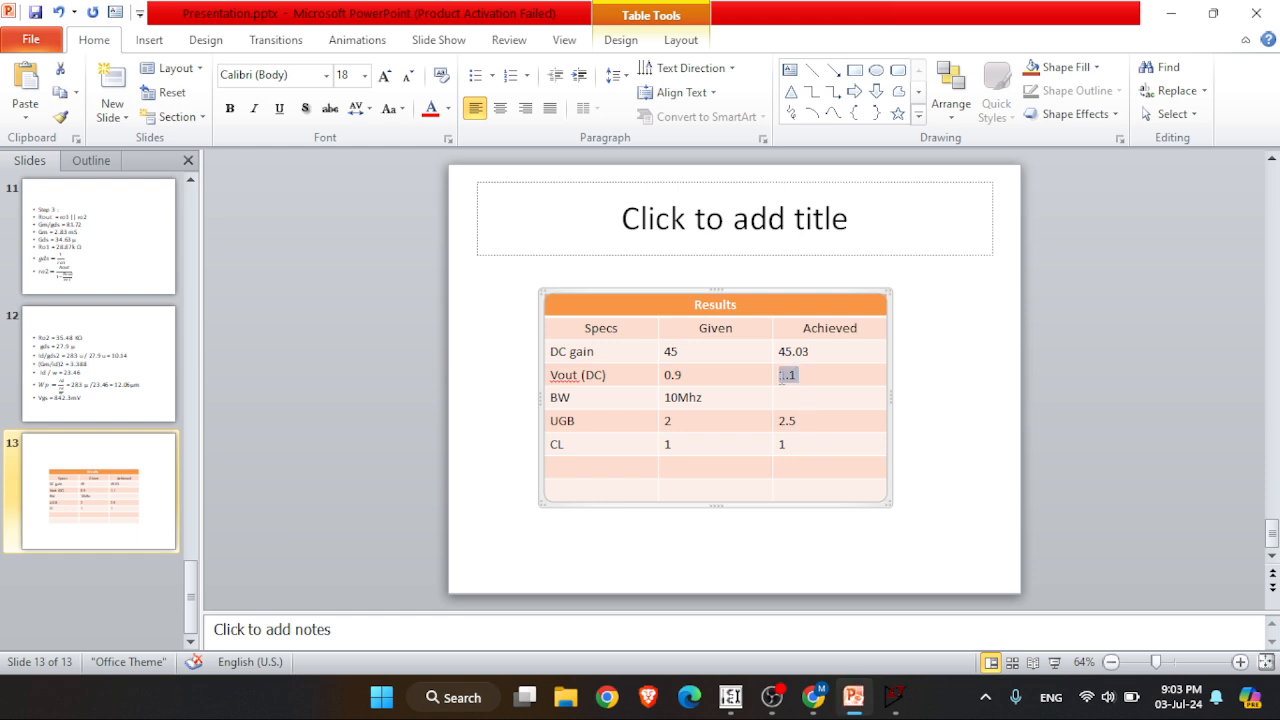
pyautogui.write('0.92')
# - Switch to LTspice and activate the commented-out AC directive as .ac dec 100 10 500meg
pyautogui.click(894, 697)
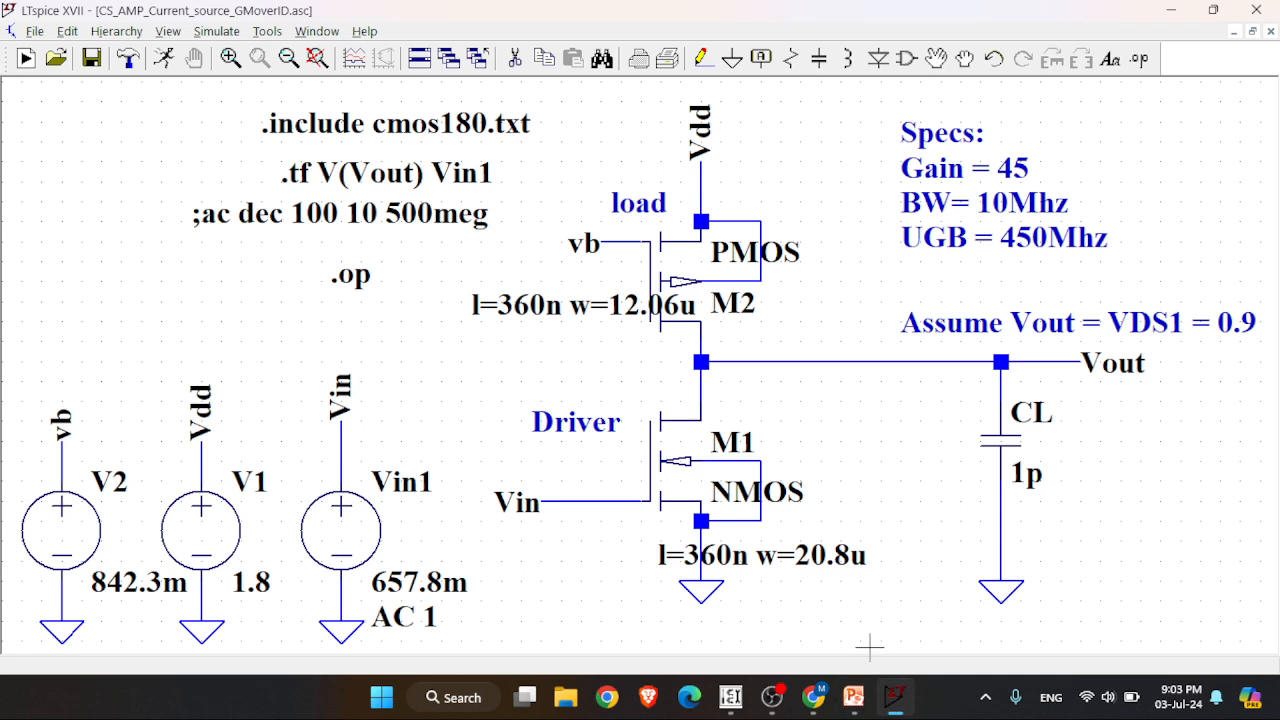
pyautogui.rightClick(422, 218)
pyautogui.press('Home')
pyautogui.press('Delete')
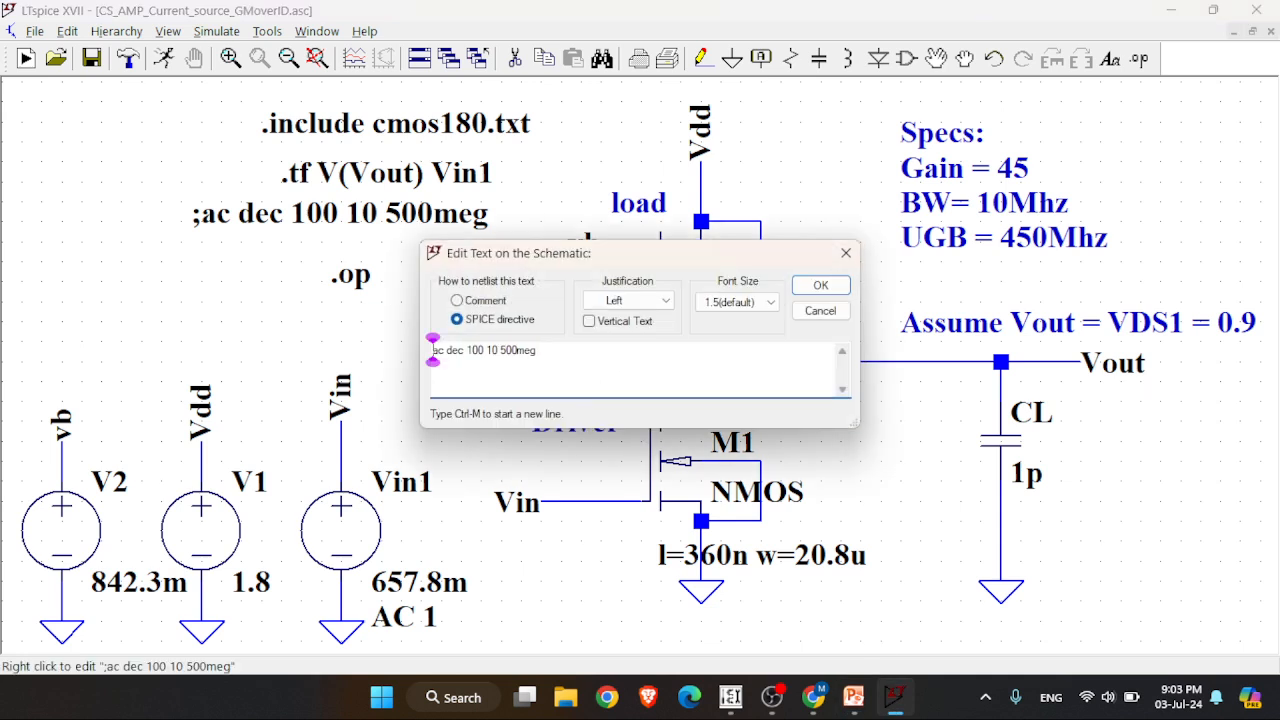
pyautogui.write('.')
pyautogui.press('Return')
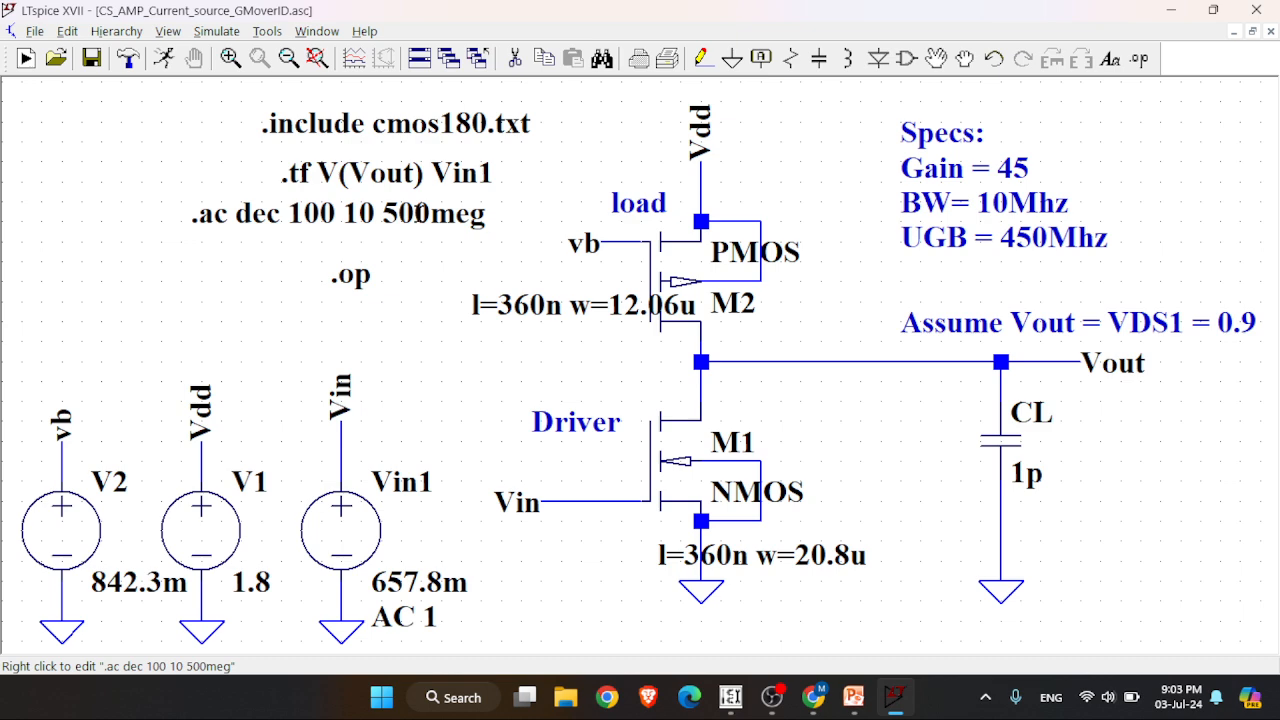
# - Run the simulation with the .ac dec 100 10 500meg analysis selected
pyautogui.hotkey('alt', 'r')
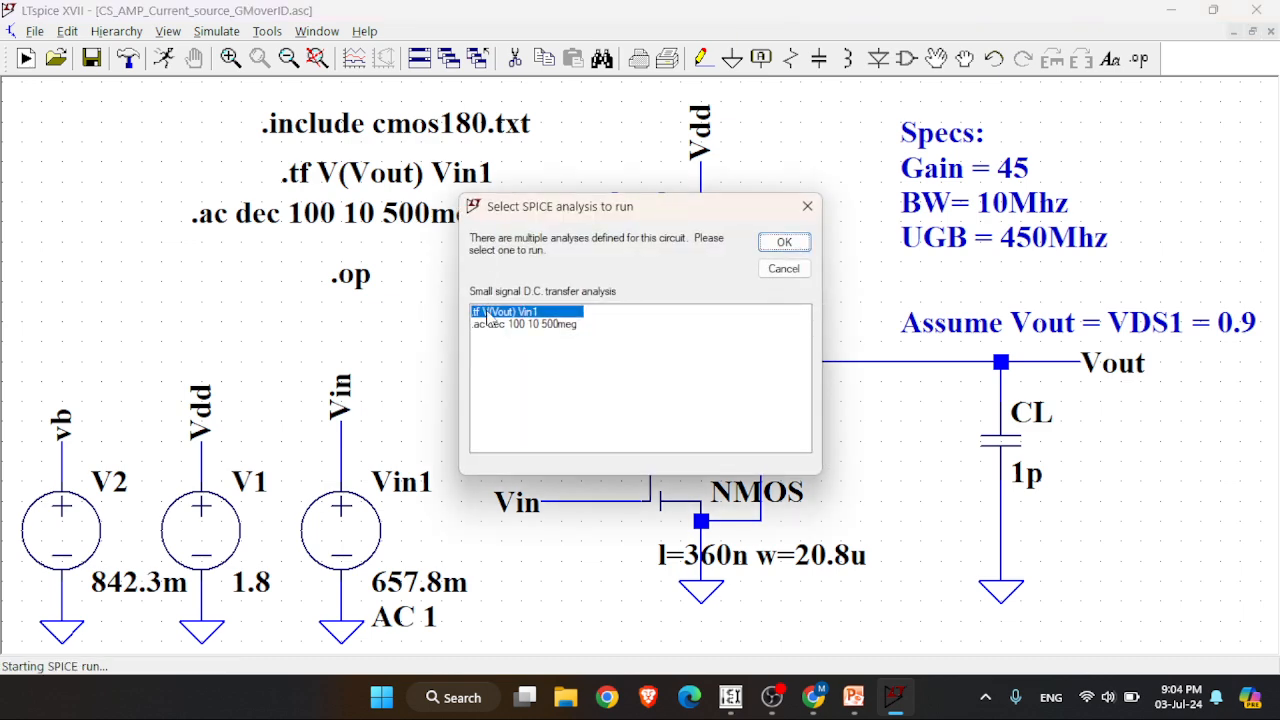
pyautogui.click(499, 326)
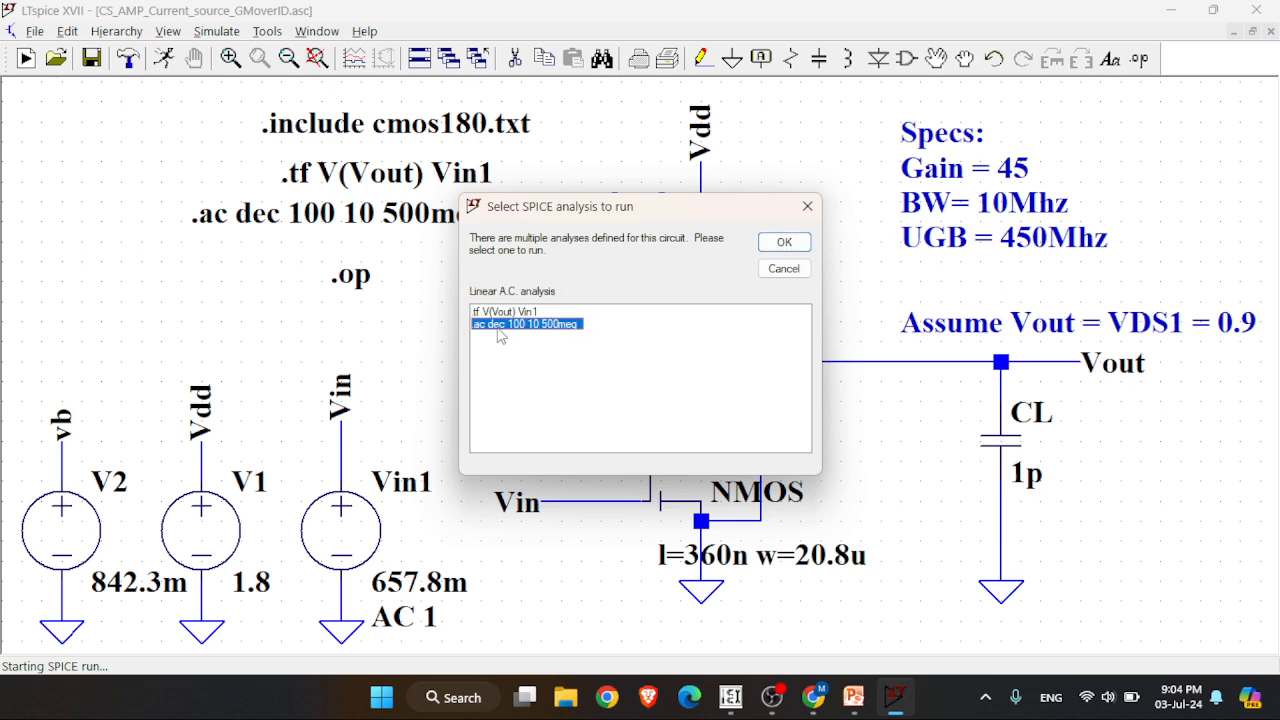
pyautogui.click(783, 246)
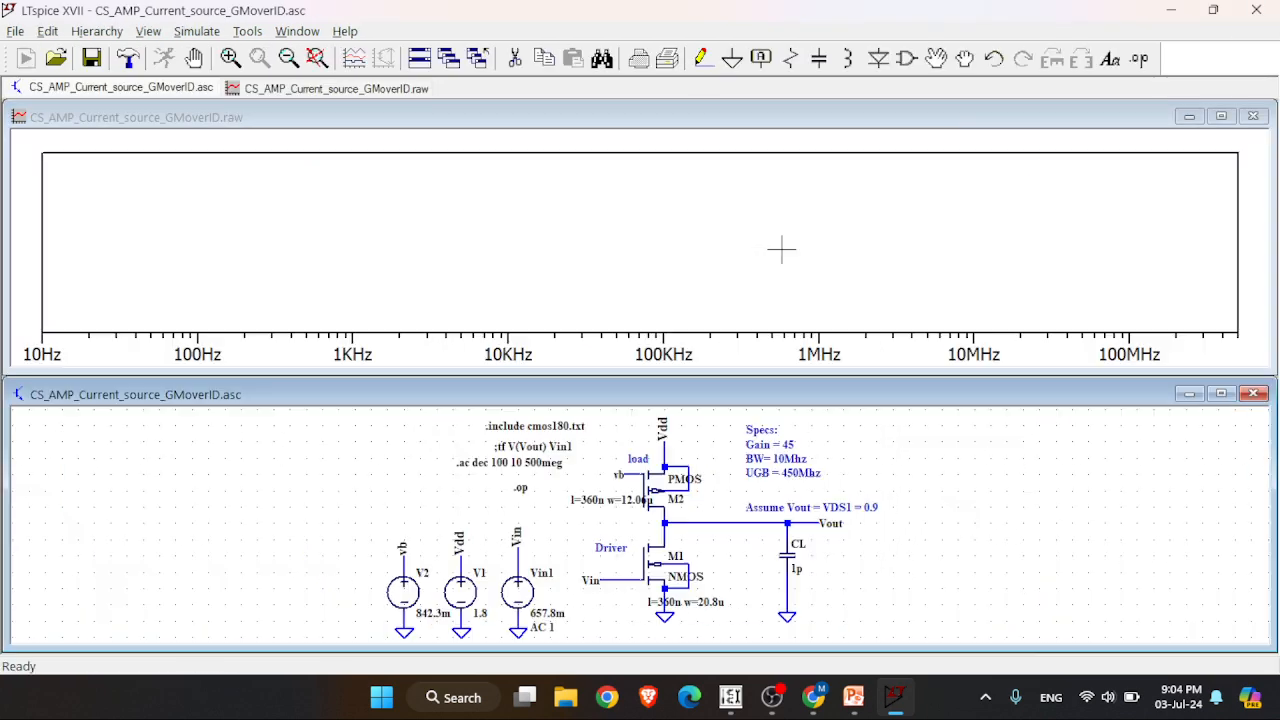
# - Add the V(vout) trace to the empty AC waveform plot
pyautogui.click(563, 232)
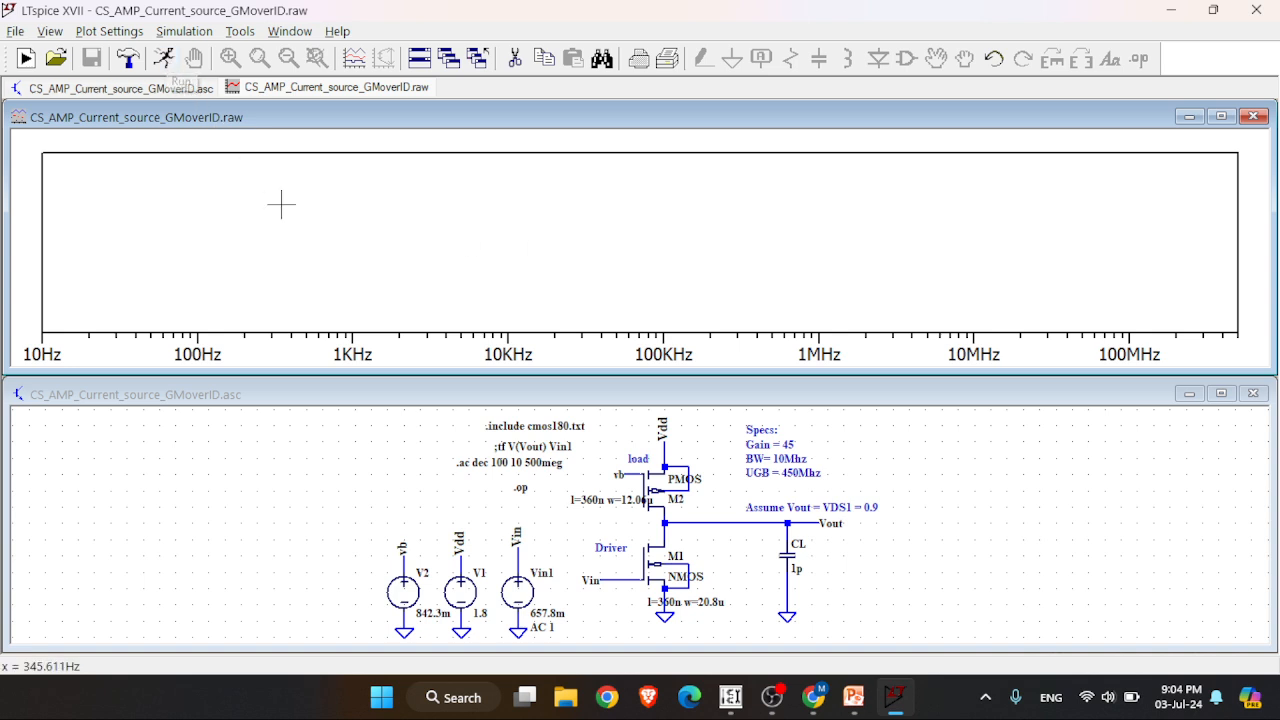
pyautogui.hotkey('ctrl', 'a')
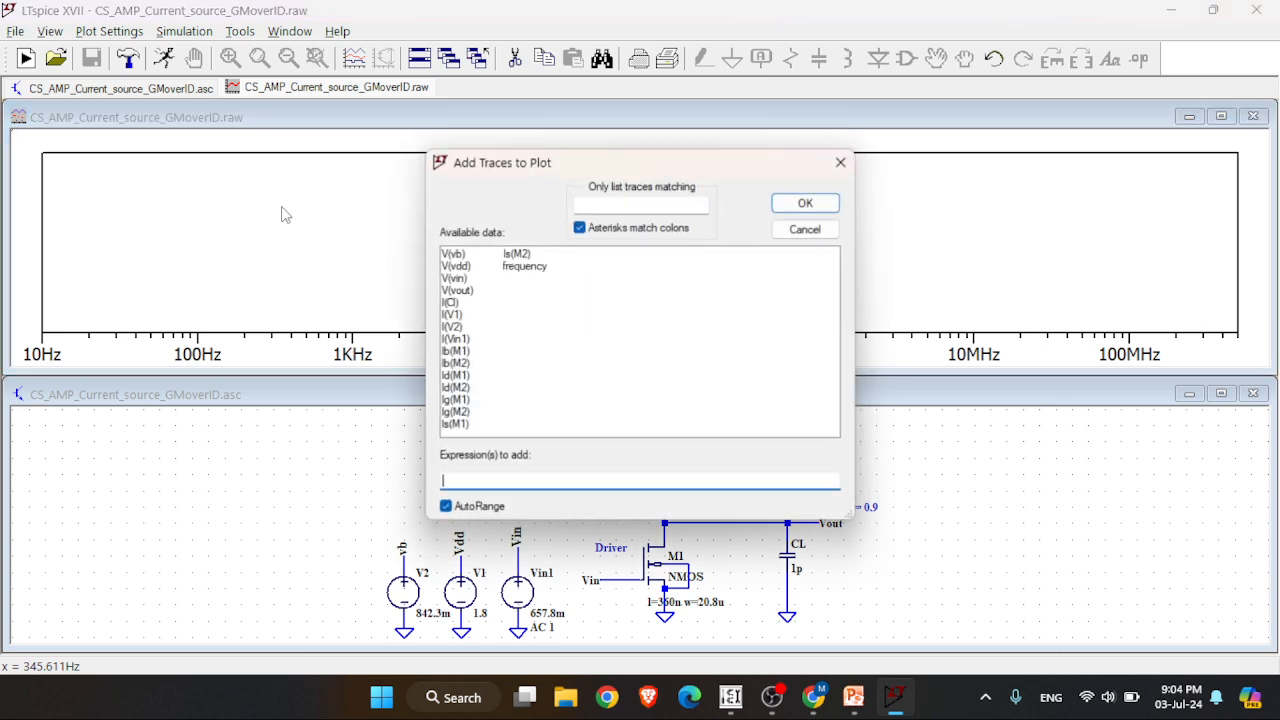
pyautogui.click(838, 163)
pyautogui.rightClick(567, 237)
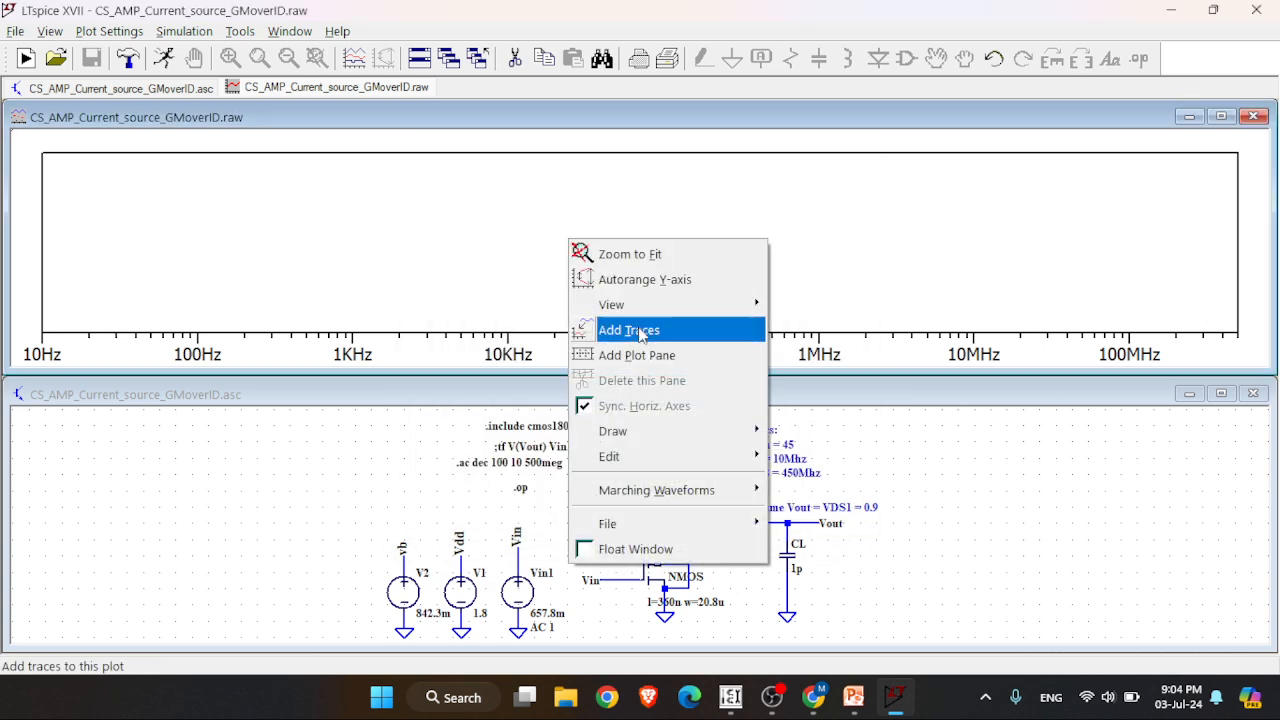
pyautogui.click(655, 329)
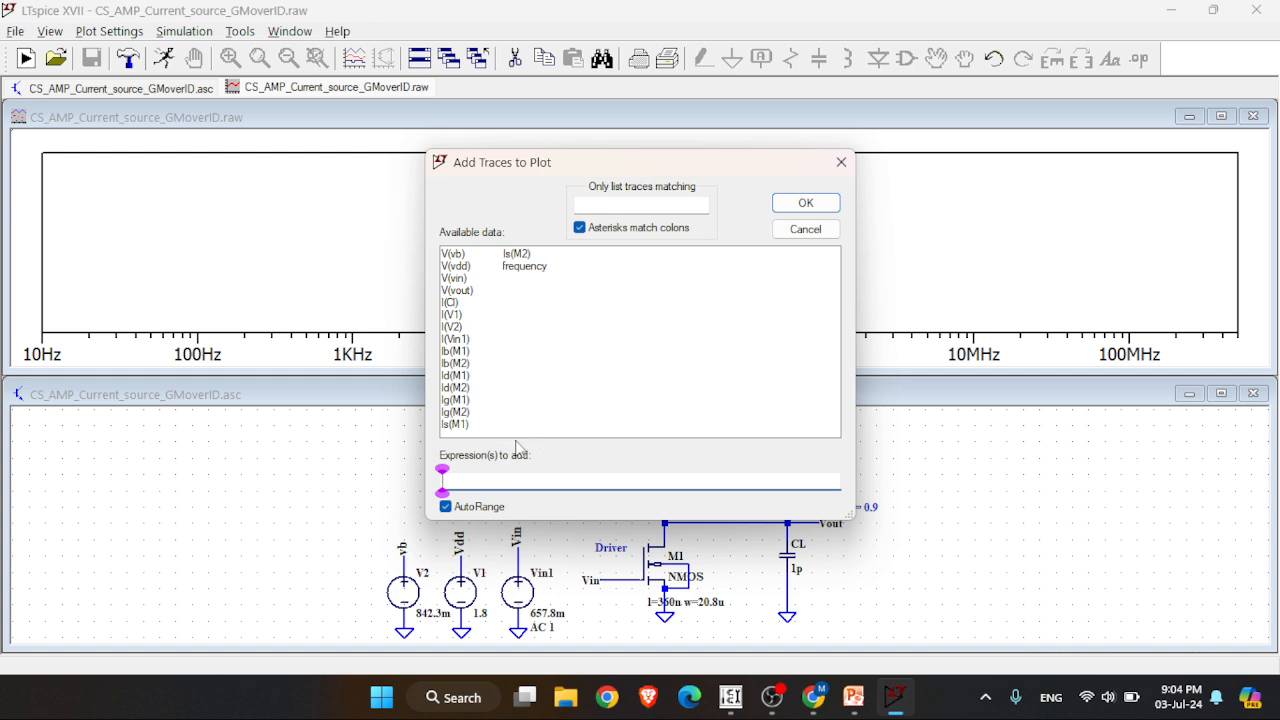
pyautogui.click(462, 291)
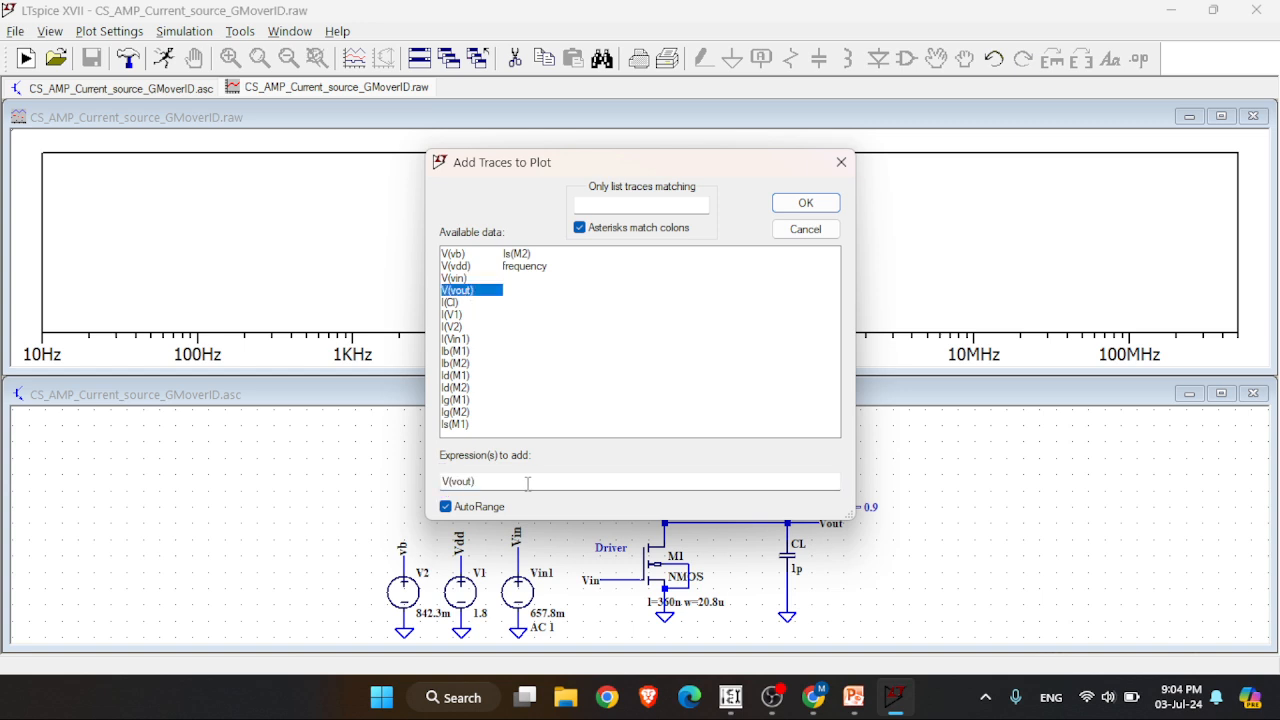
pyautogui.click(805, 202)
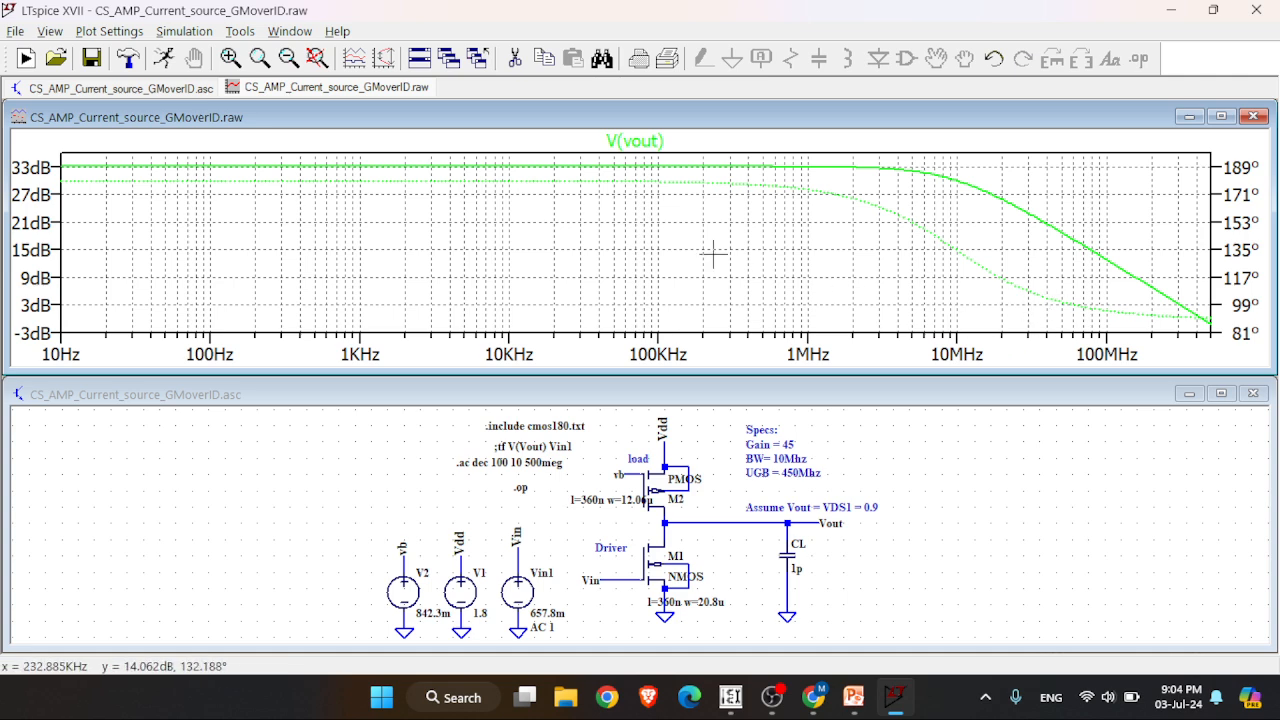
pyautogui.rightClick(593, 226)
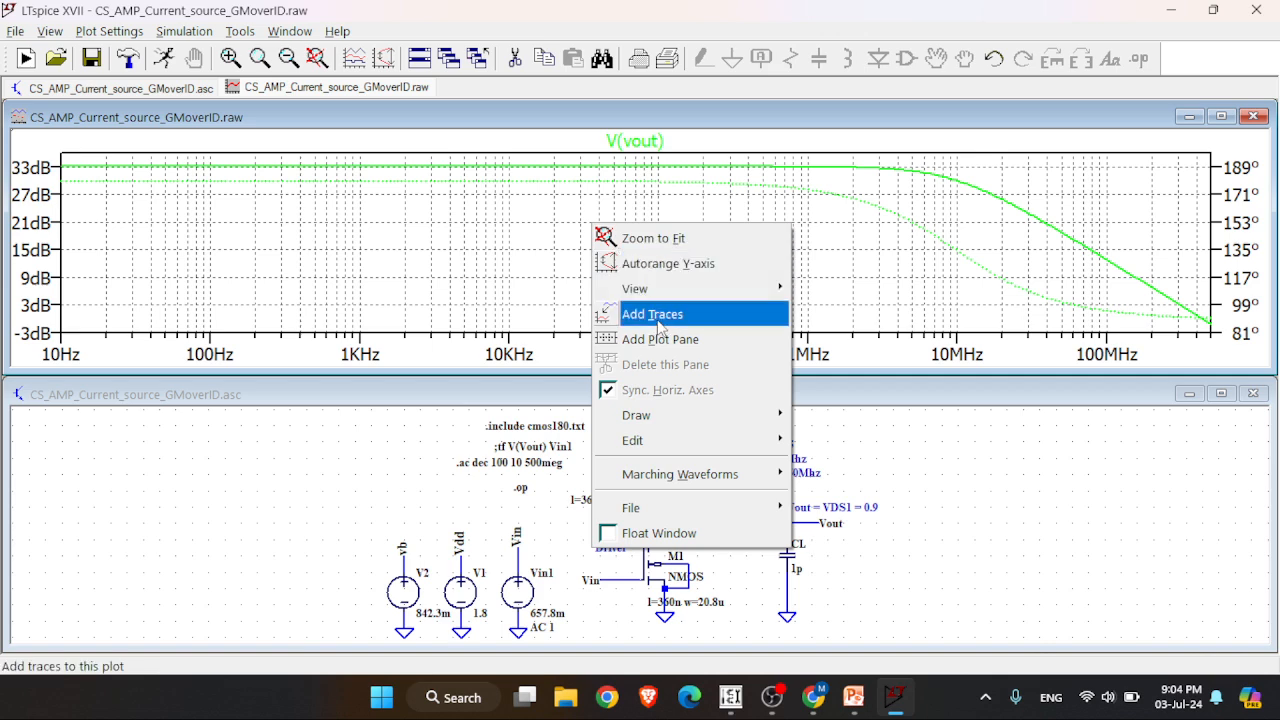
pyautogui.click(657, 322)
pyautogui.press('Escape')
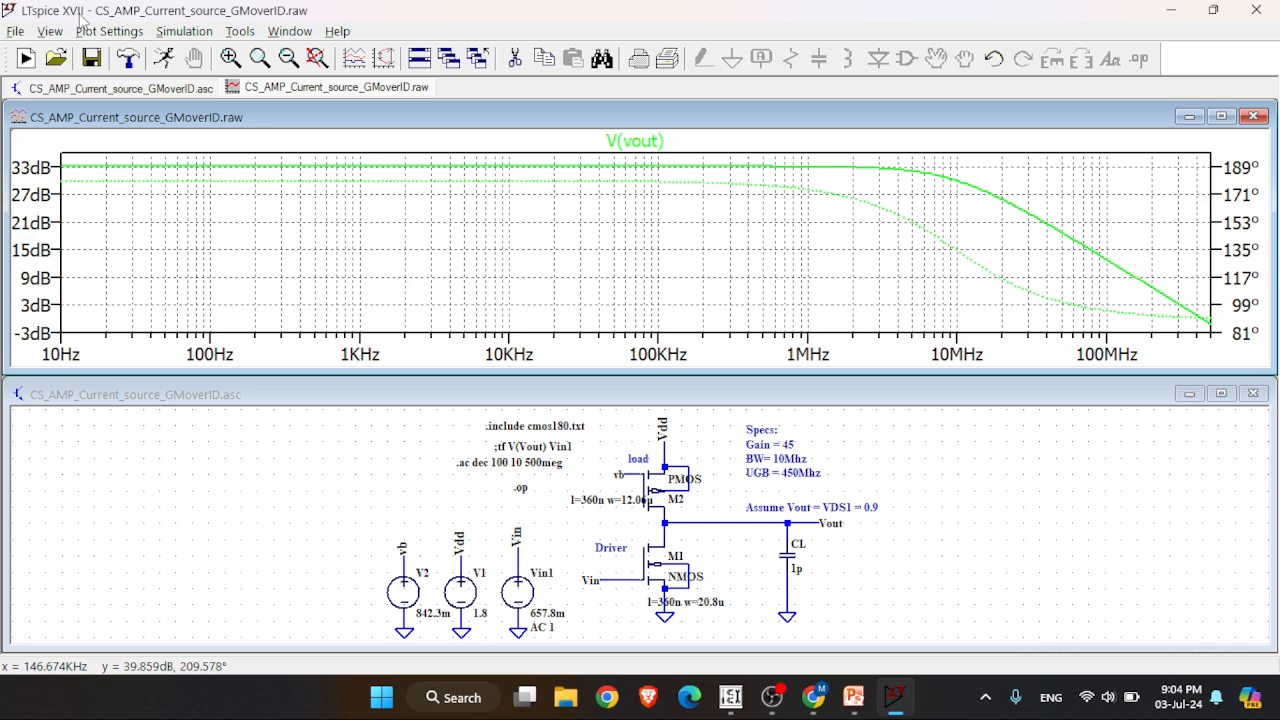
pyautogui.click(1172, 18)
pyautogui.click(1172, 18)
pyautogui.click(1172, 18)
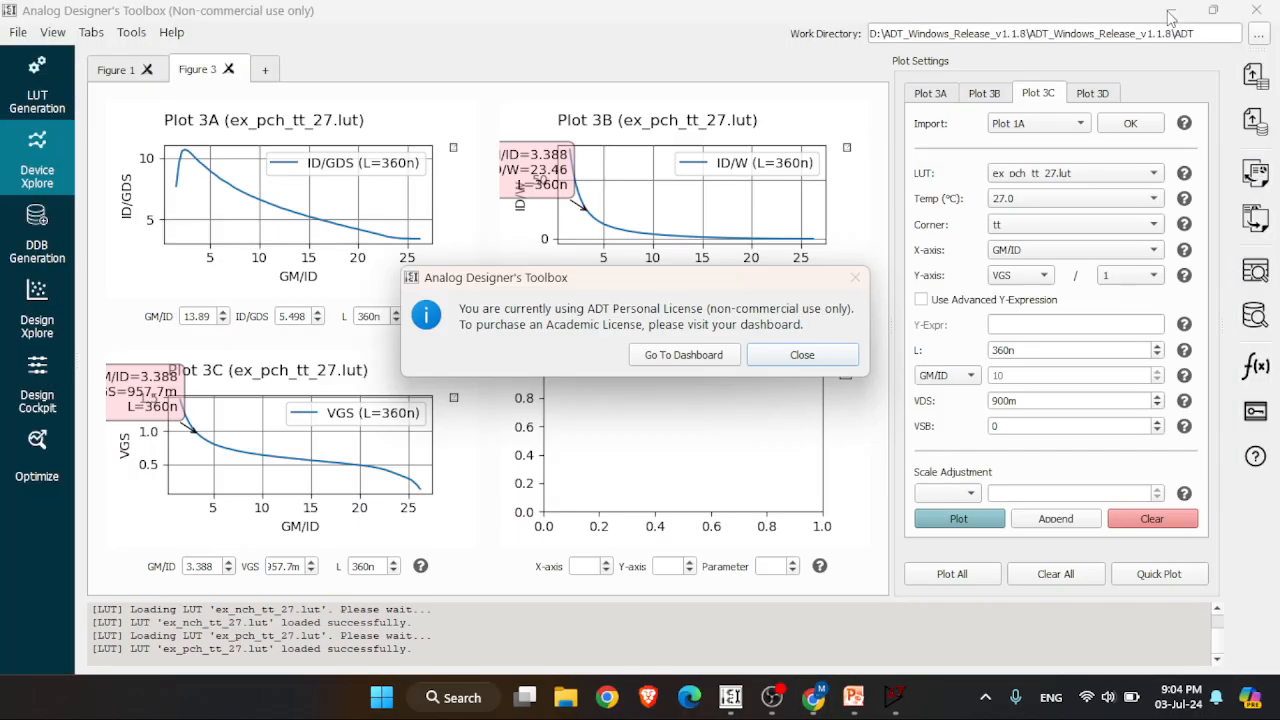
pyautogui.click(830, 358)
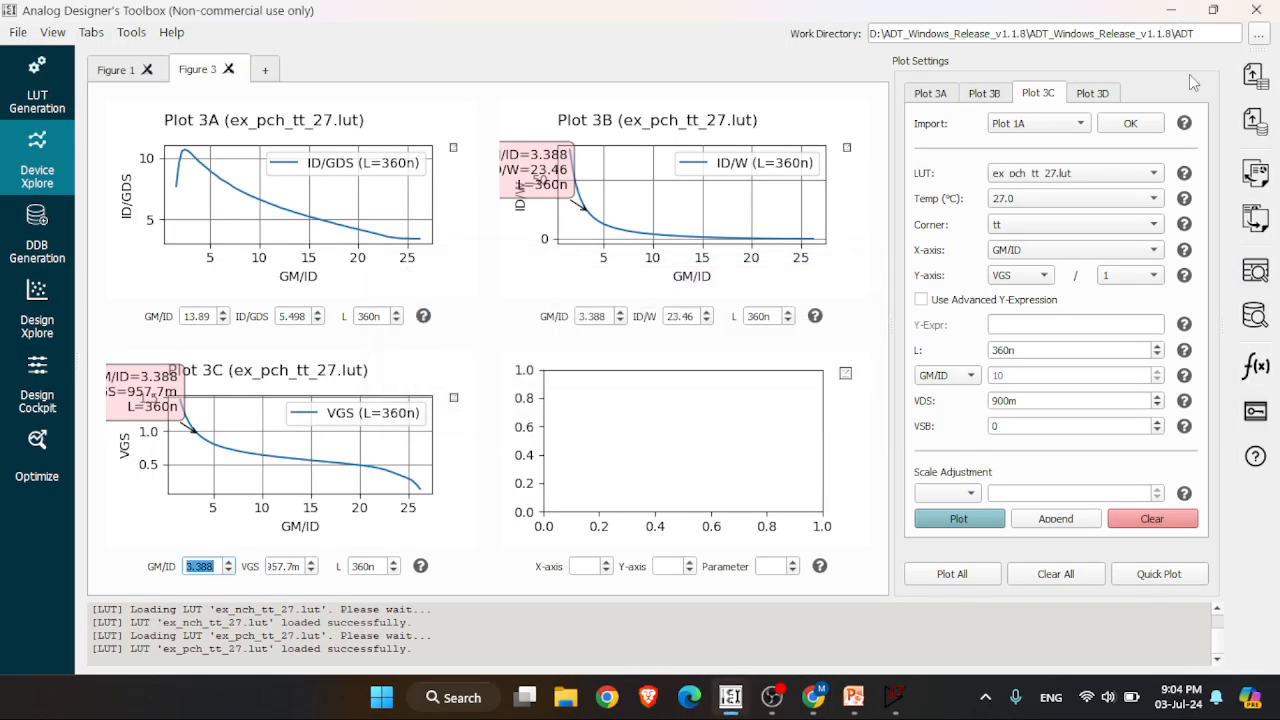
pyautogui.click(1172, 10)
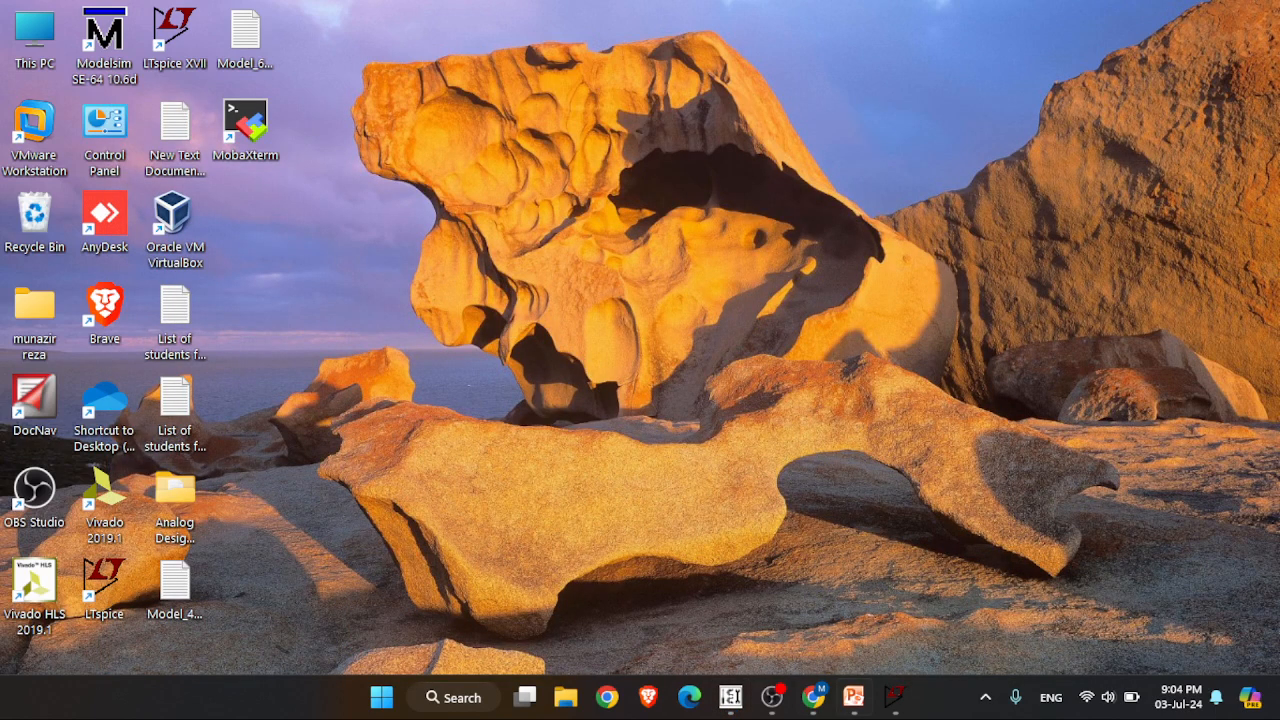
pyautogui.click(895, 698)
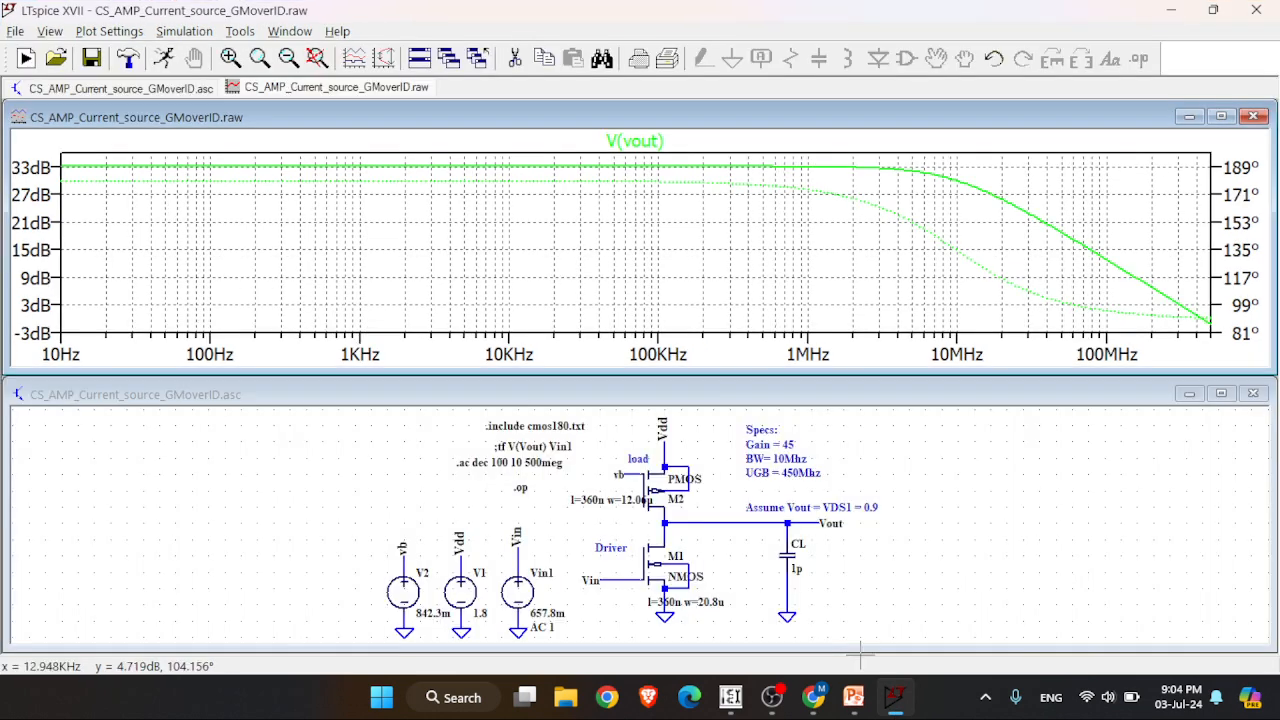
# - Add a gain trace with the expression V(vout)/V(vin) to the AC waveform plot
pyautogui.hotkey('ctrl', 'a')
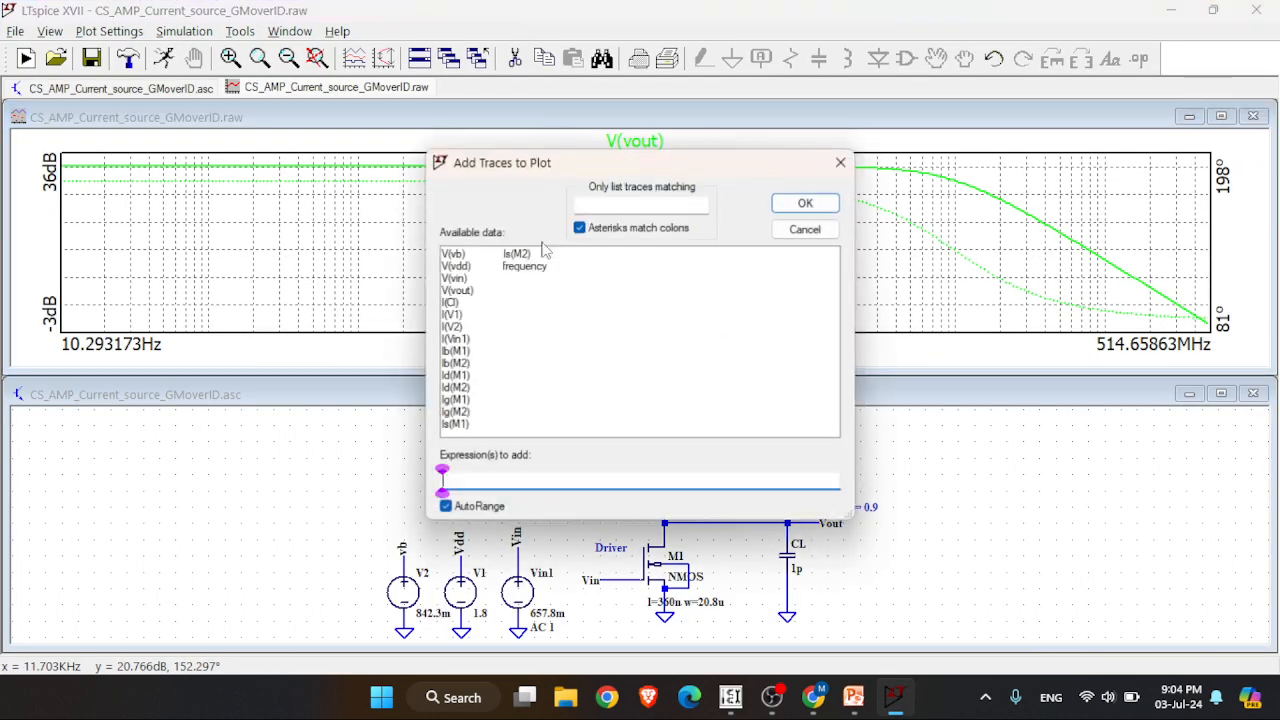
pyautogui.click(457, 291)
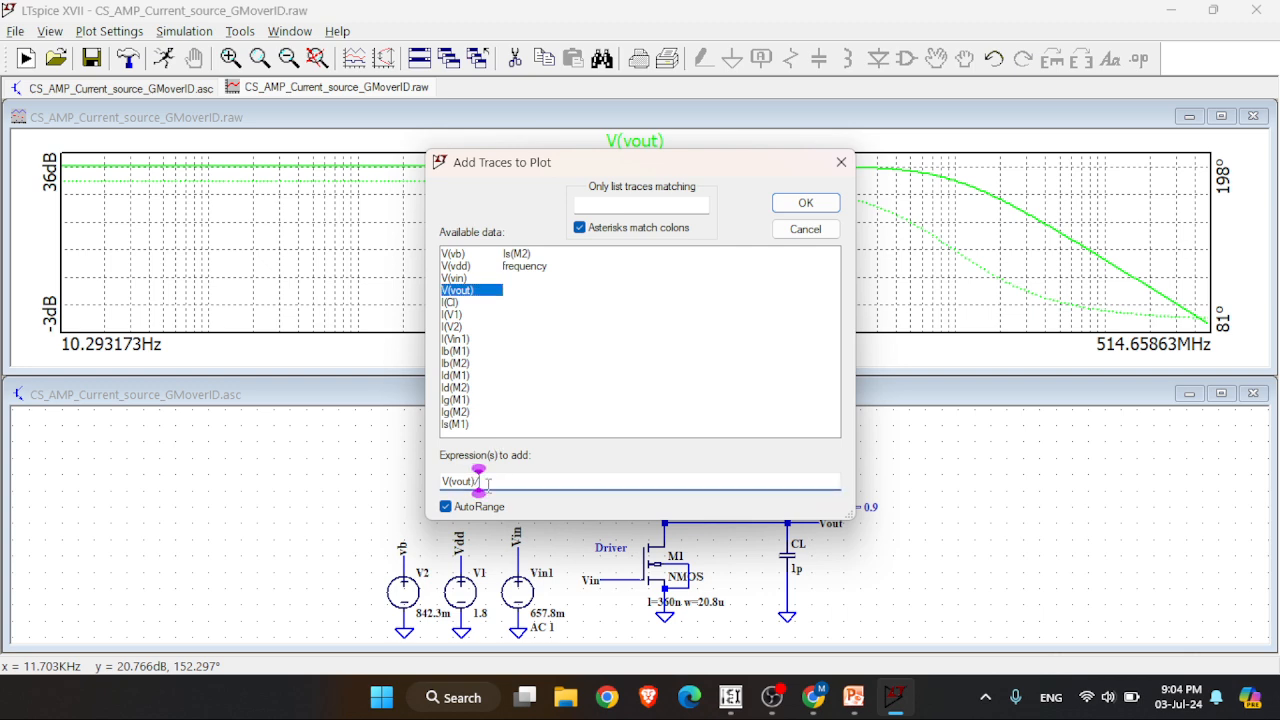
pyautogui.write('/')
pyautogui.click(457, 278)
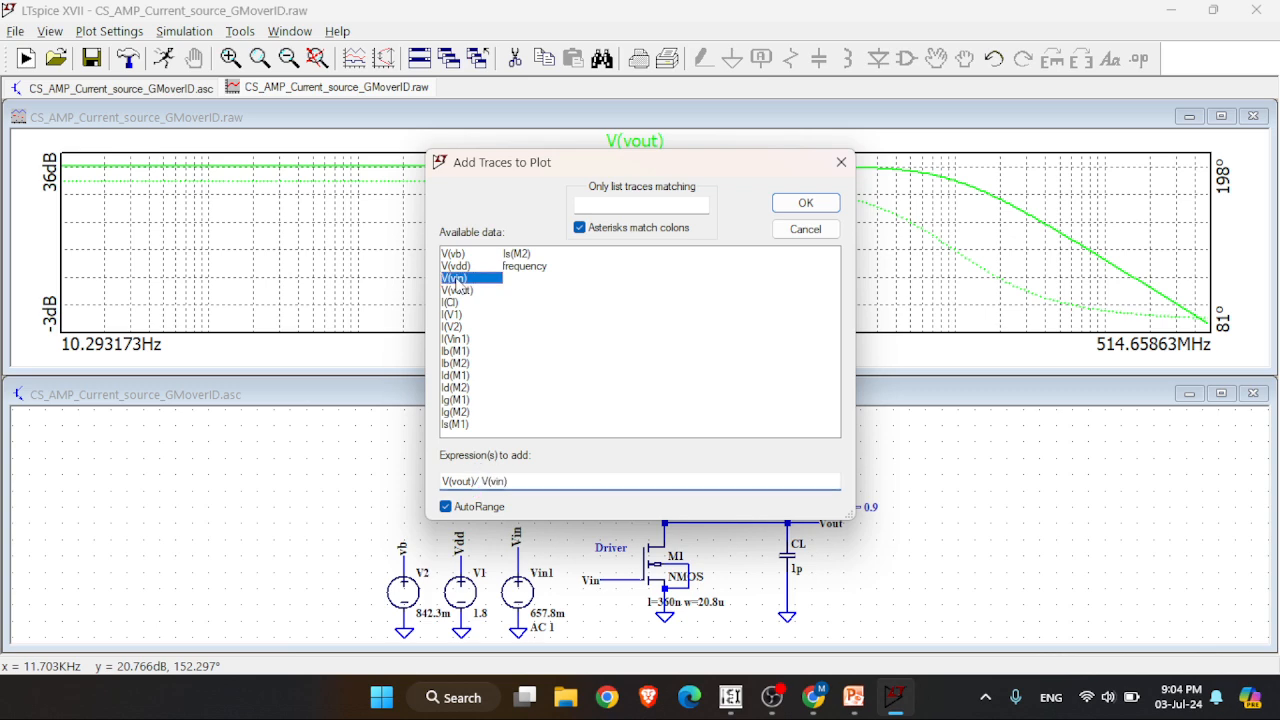
pyautogui.click(806, 203)
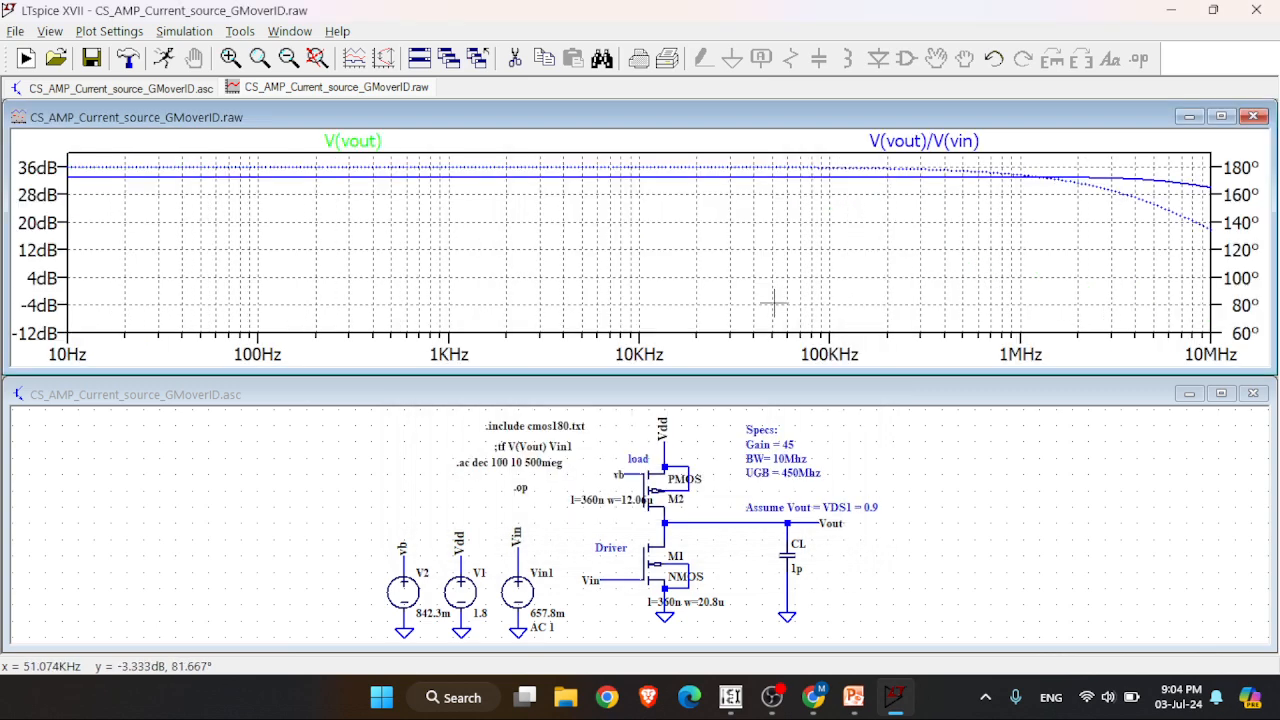
# - Maximize the waveform plot and delete the V(vout) trace so that only the V(vout)/V(vin) gain trace is plotted
pyautogui.doubleClick(764, 120)
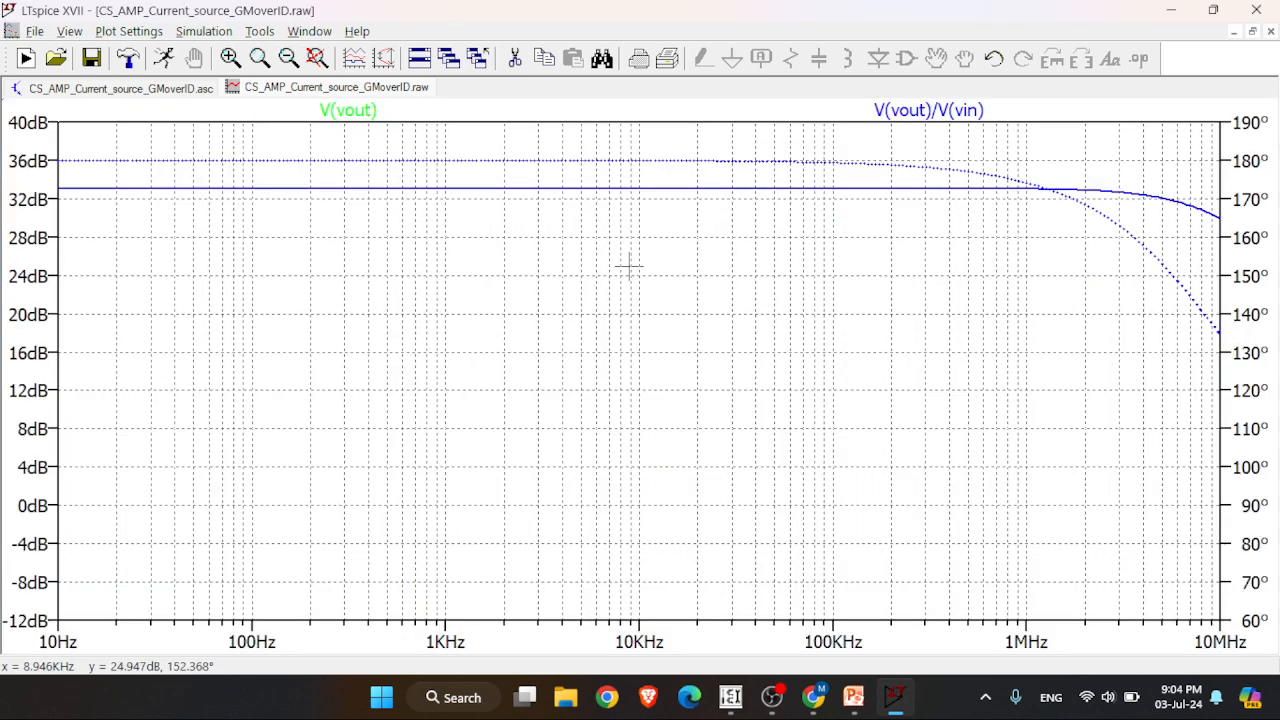
pyautogui.click(348, 110)
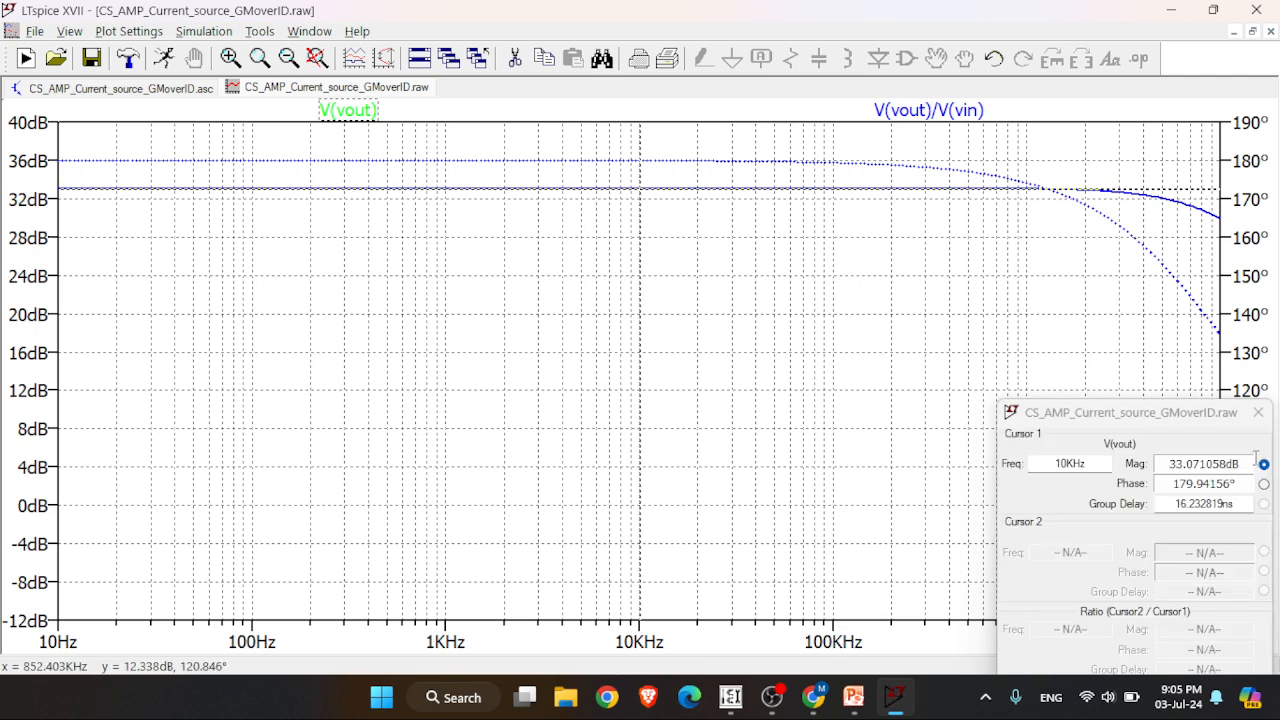
pyautogui.click(1257, 413)
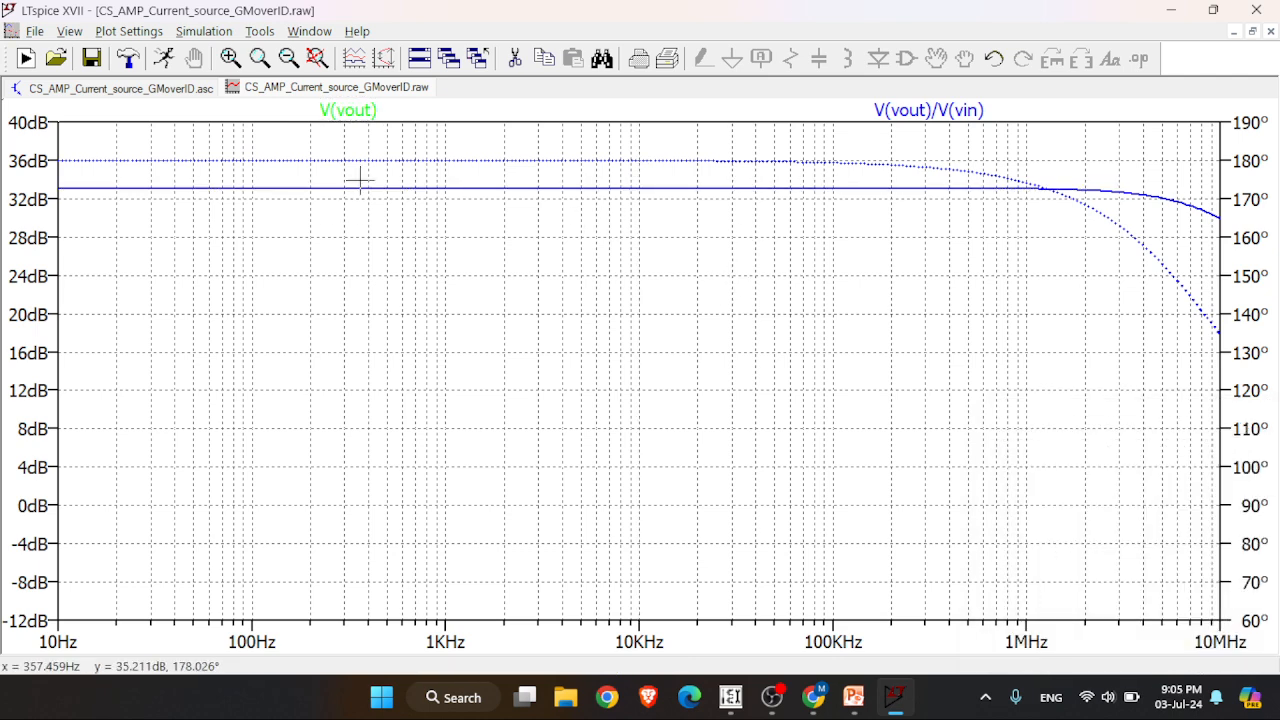
pyautogui.press('F5')
pyautogui.click(350, 114)
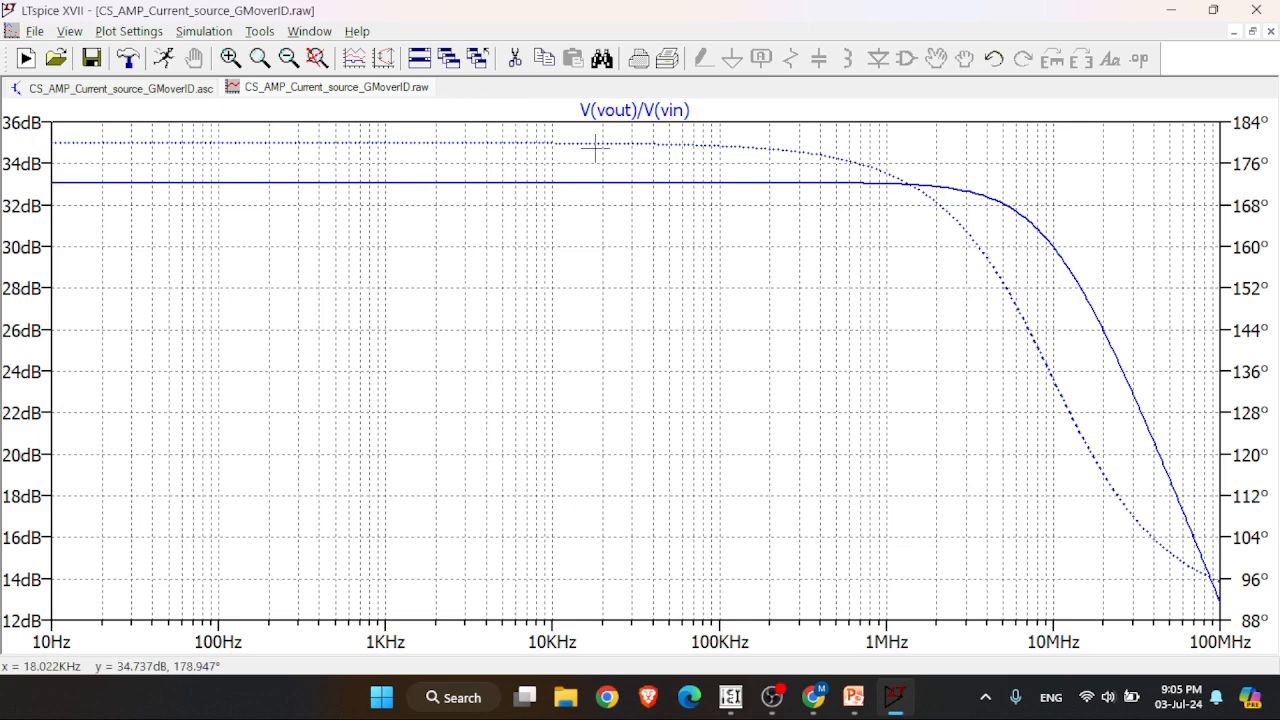
# - Place a cursor on the V(vout)/V(vin) trace at about 10.7 kHz and annotate the plot with the cursor position
pyautogui.click(608, 110)
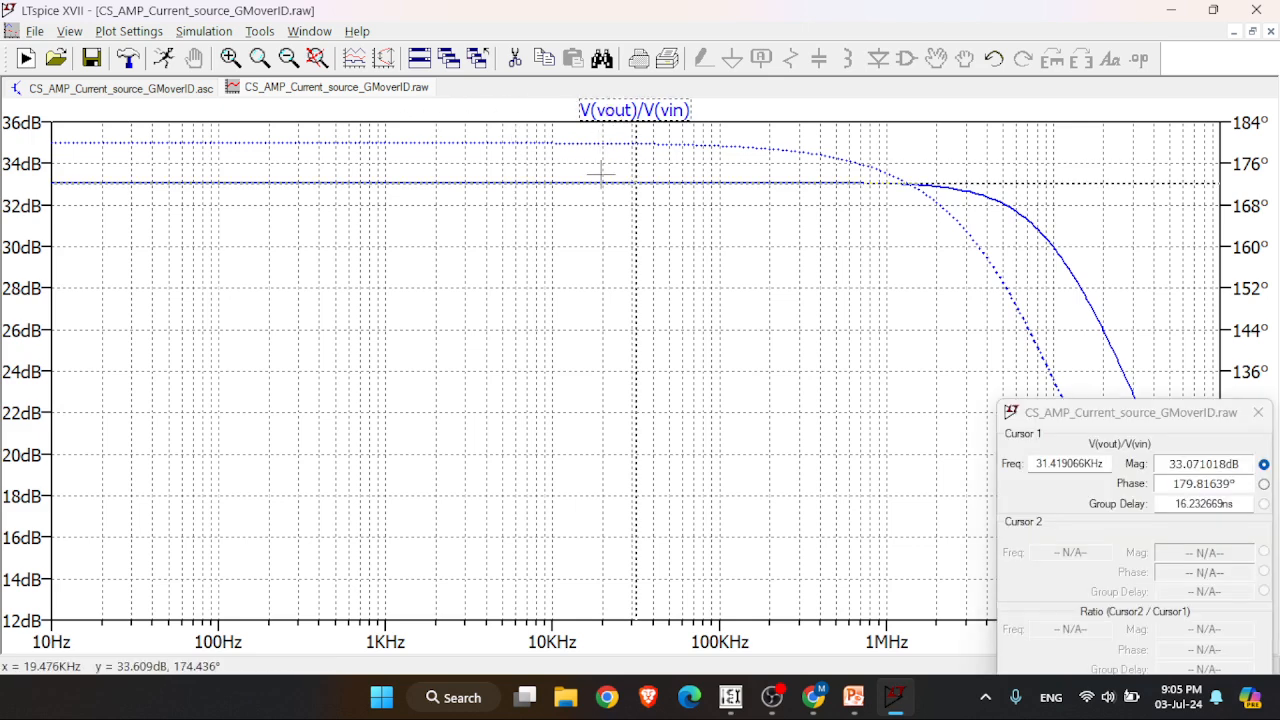
pyautogui.moveTo(634, 234); pyautogui.dragTo(557, 242)
pyautogui.moveTo(1166, 463); pyautogui.dragTo(1207, 466)
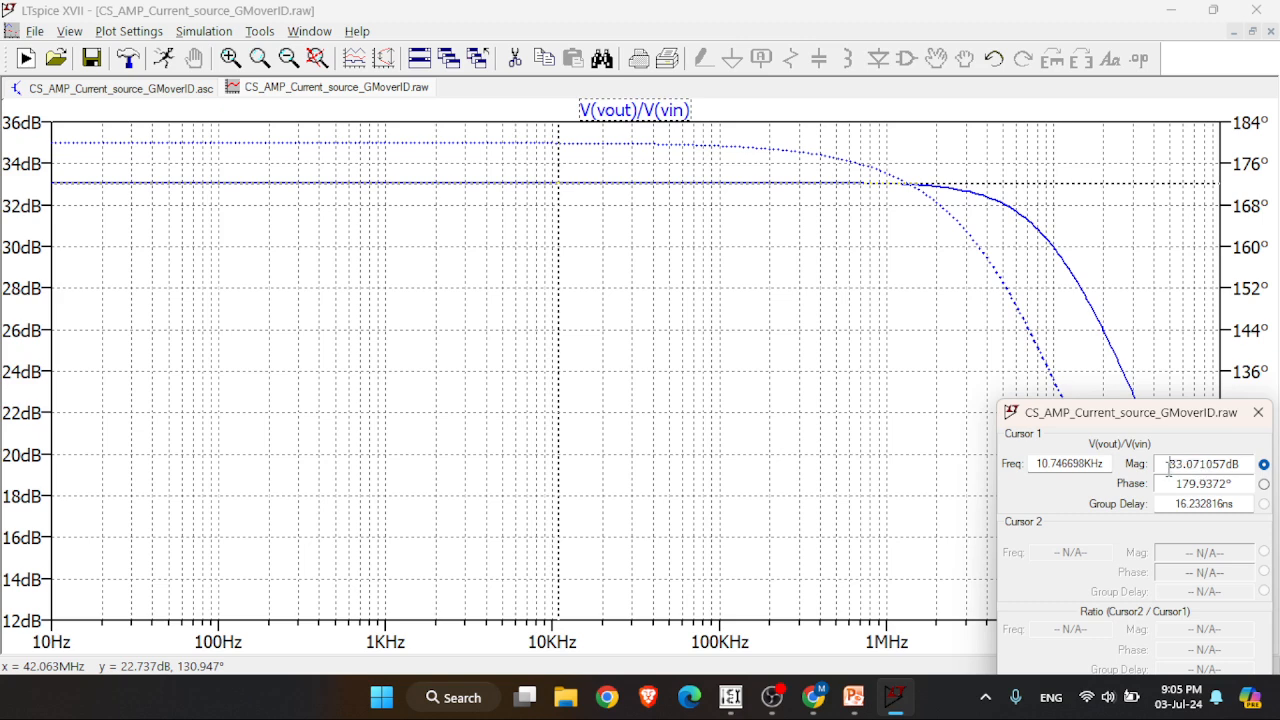
pyautogui.rightClick(589, 330)
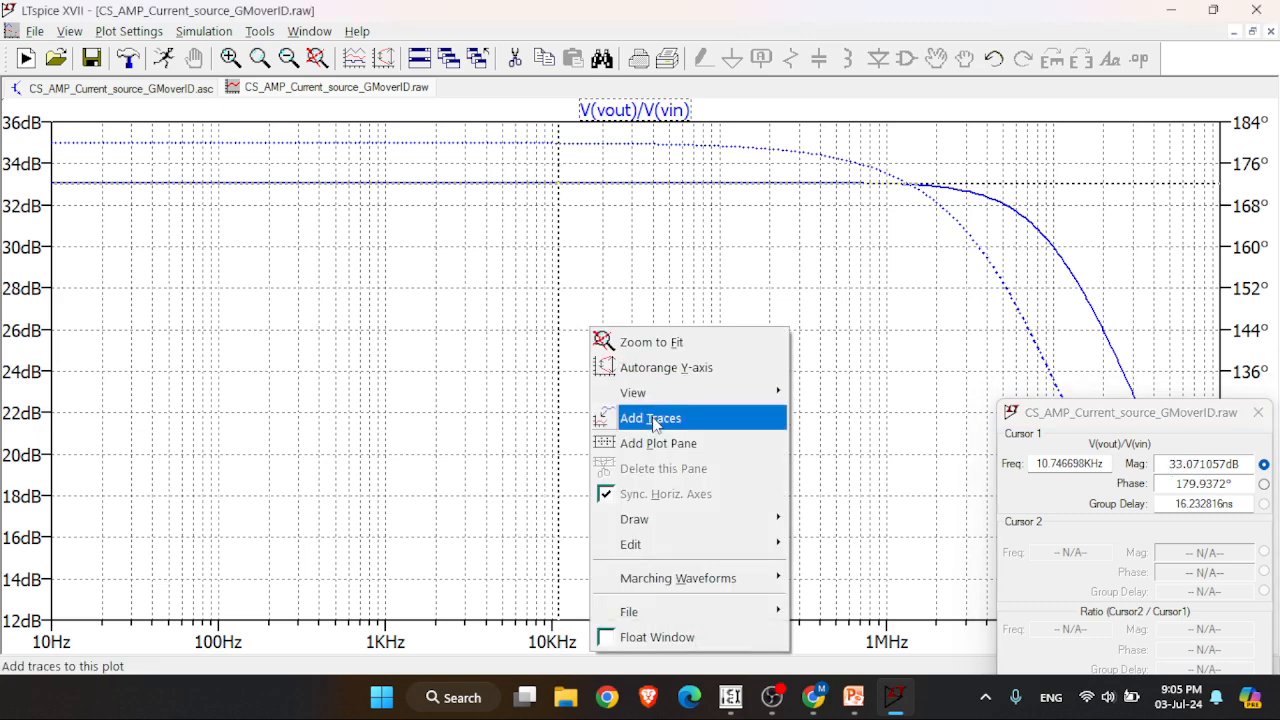
pyautogui.moveTo(732, 524)
pyautogui.click(818, 522)
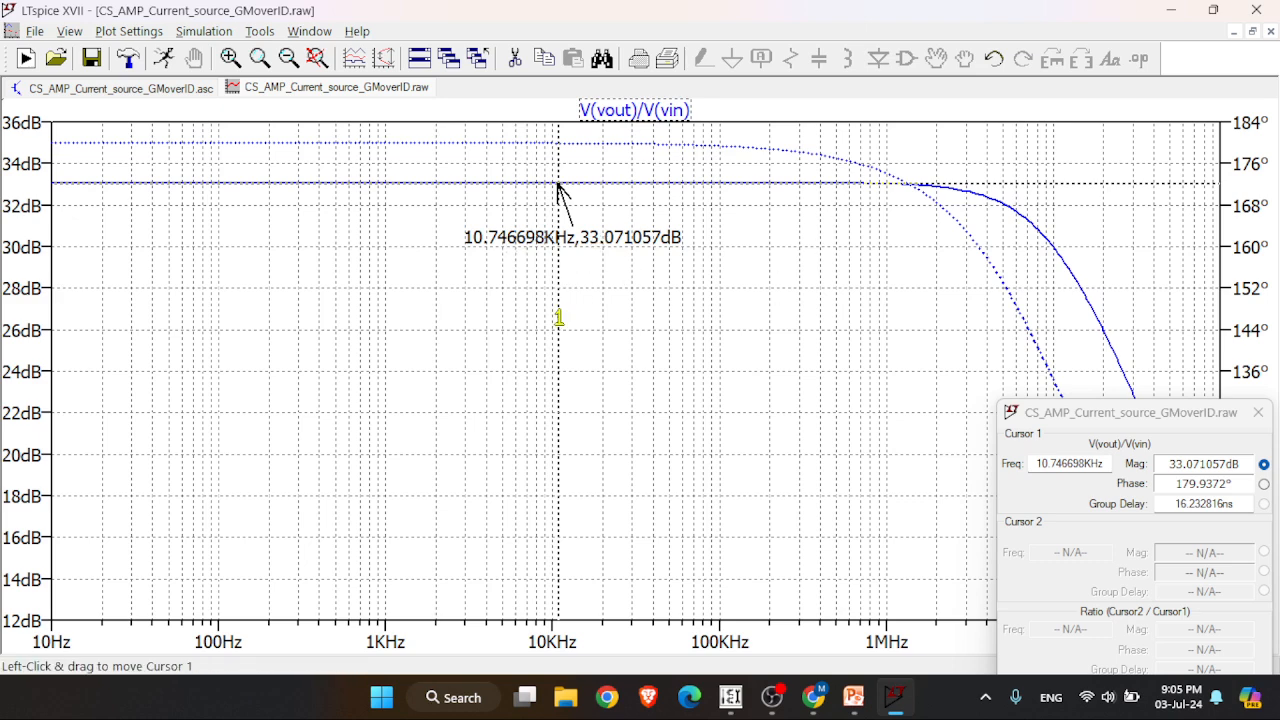
# - Move the cursor along the V(vout)/V(vin) trace to the -3 dB point at about 30 dB and check its magnitude
pyautogui.moveTo(558, 317); pyautogui.dragTo(482, 325)
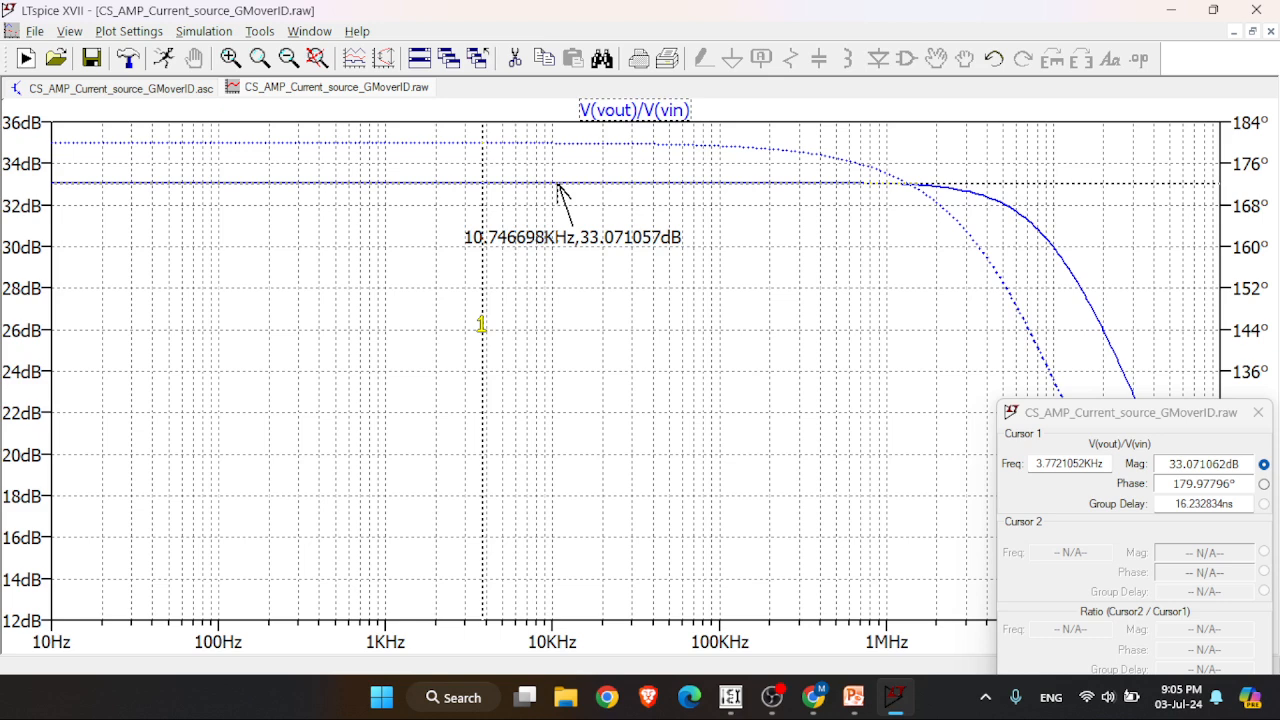
pyautogui.moveTo(482, 325)
pyautogui.mouseDown()
pyautogui.moveTo(937, 366)
pyautogui.moveTo(1039, 395)
pyautogui.mouseUp()
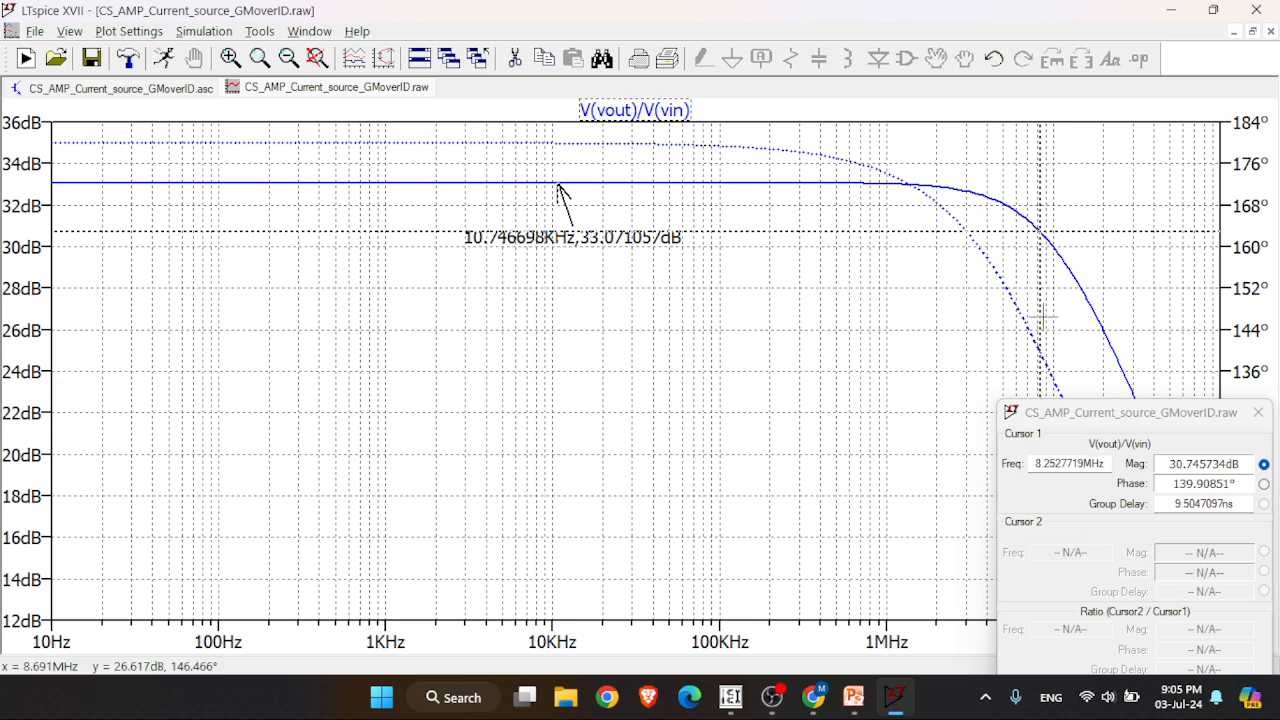
pyautogui.moveTo(1039, 318); pyautogui.dragTo(1053, 333)
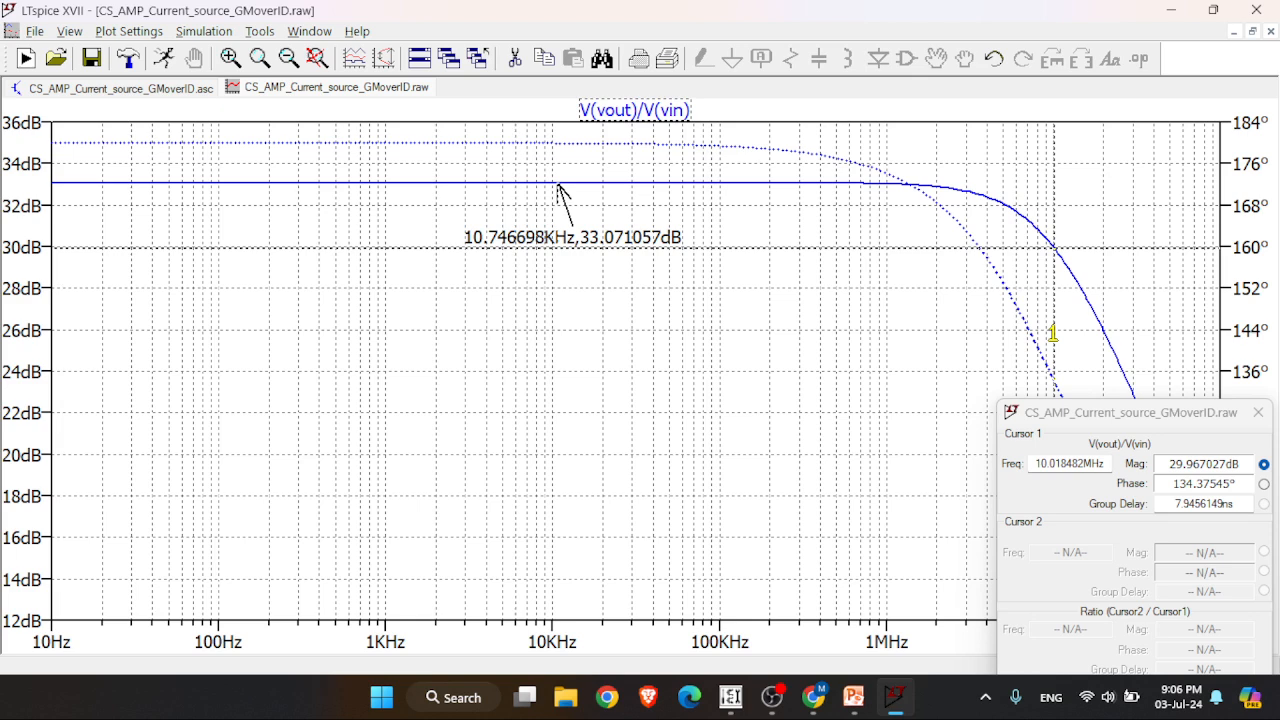
pyautogui.moveTo(1053, 333); pyautogui.dragTo(1051, 333)
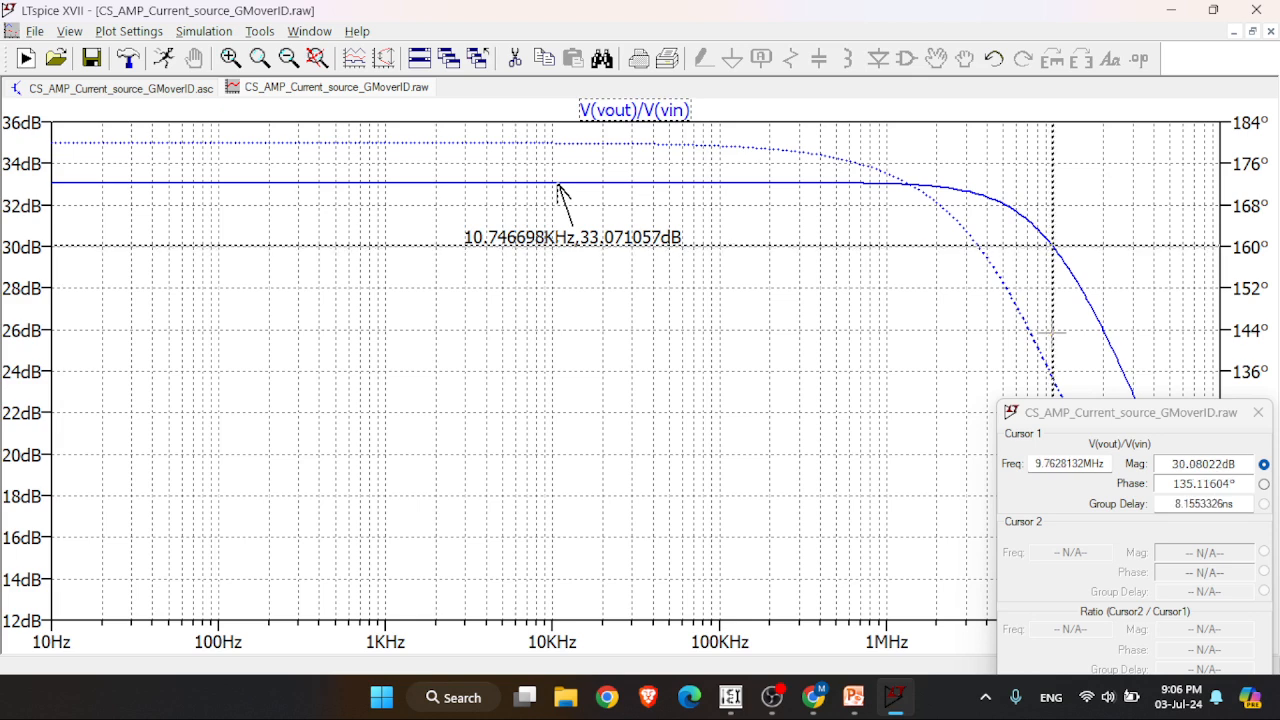
pyautogui.moveTo(1174, 468); pyautogui.dragTo(1191, 465)
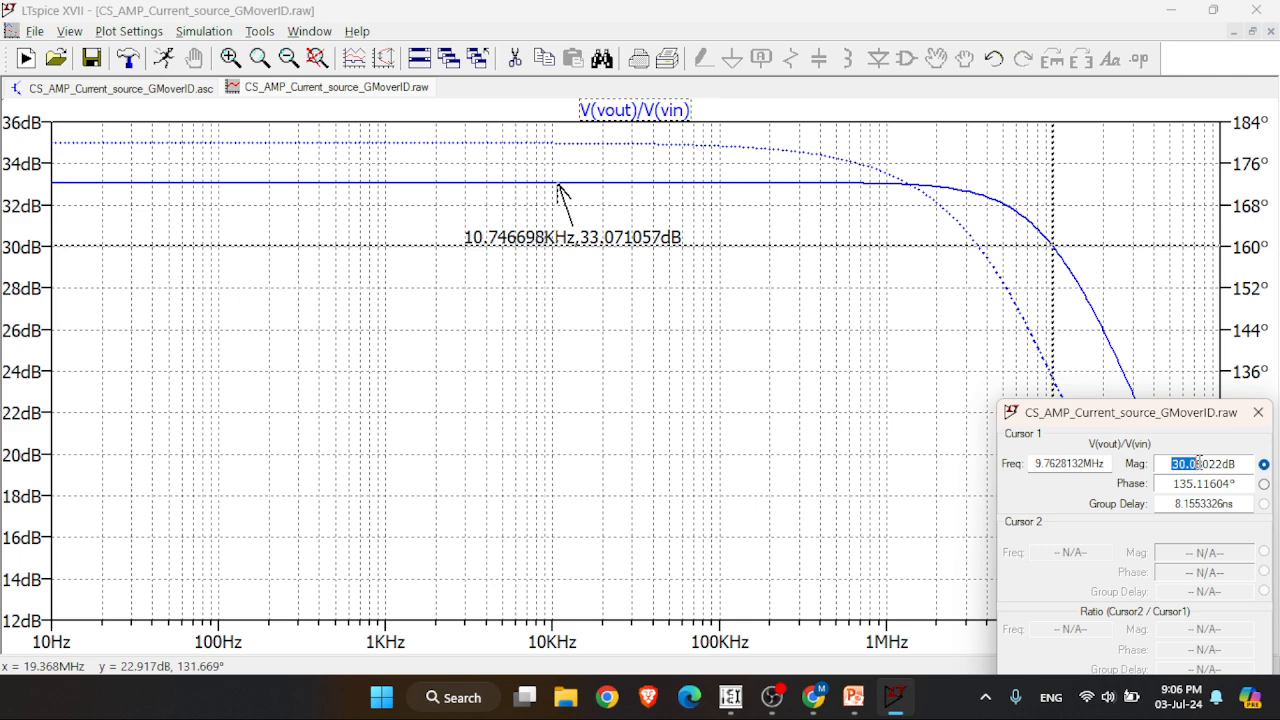
# - Read the -3 dB cursor frequency, close the cursor readout, and record 9.76 MHz as the achieved BW in the PowerPoint Results table
pyautogui.click(1063, 463)
pyautogui.moveTo(1034, 463); pyautogui.dragTo(1100, 463)
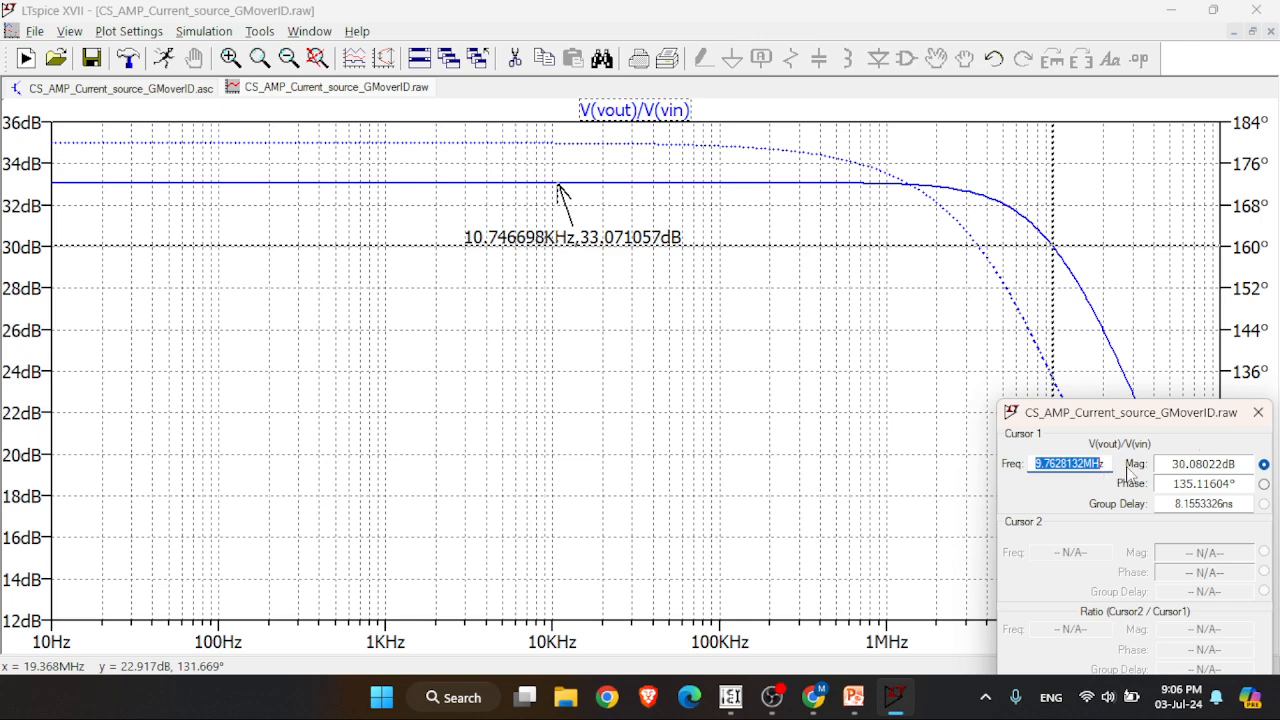
pyautogui.click(1258, 413)
pyautogui.click(853, 697)
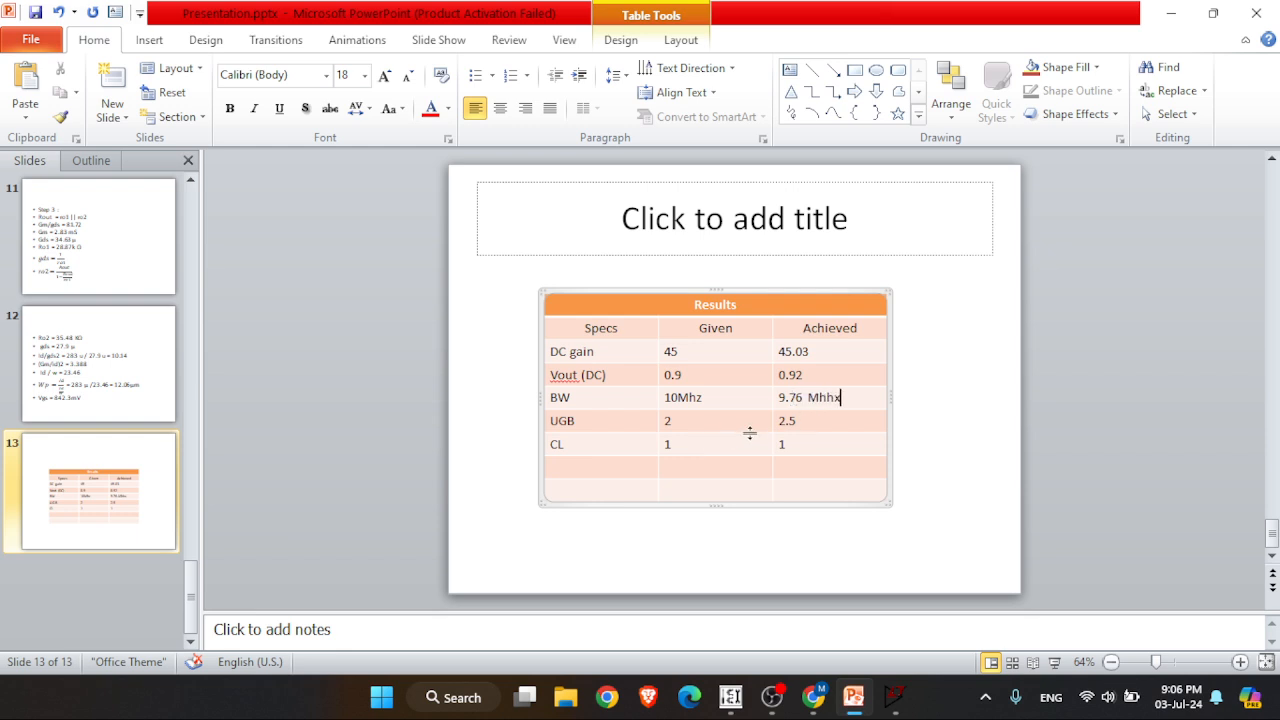
# - Switch back to LTspice and use a cursor to check the V(vout)/V(vin) gain at 100 MHz
pyautogui.click(894, 697)
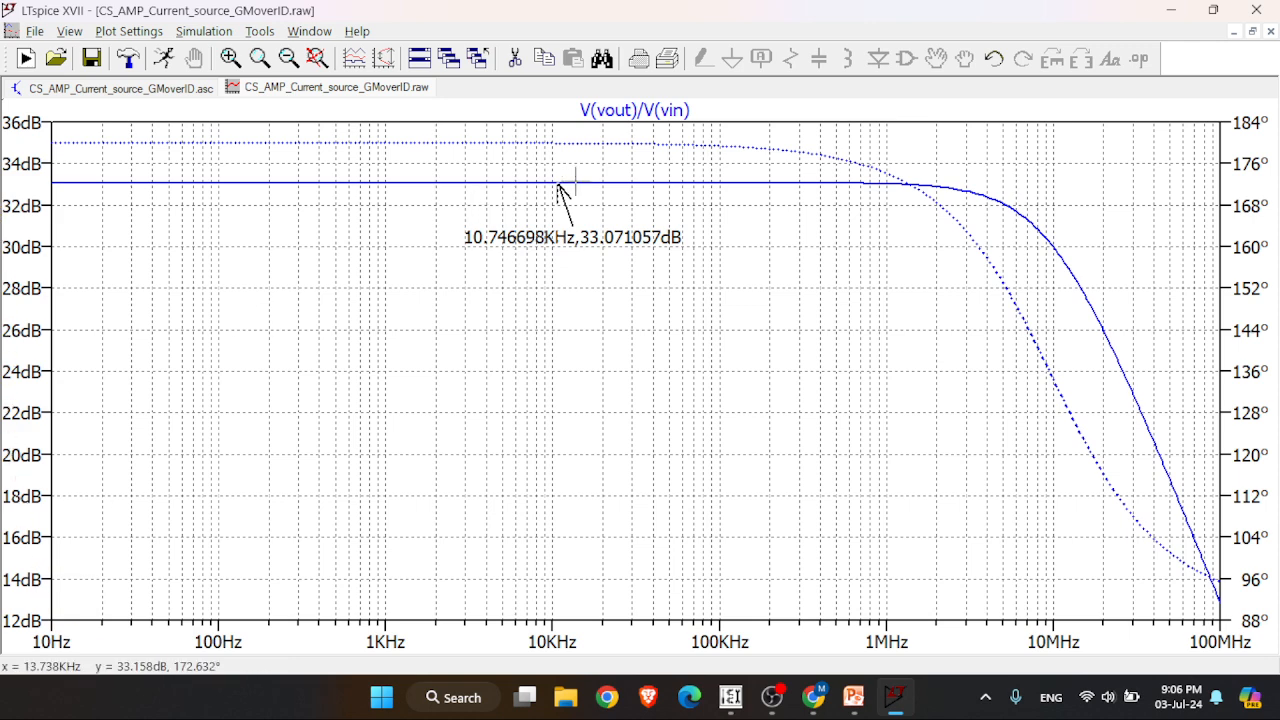
pyautogui.click(645, 111)
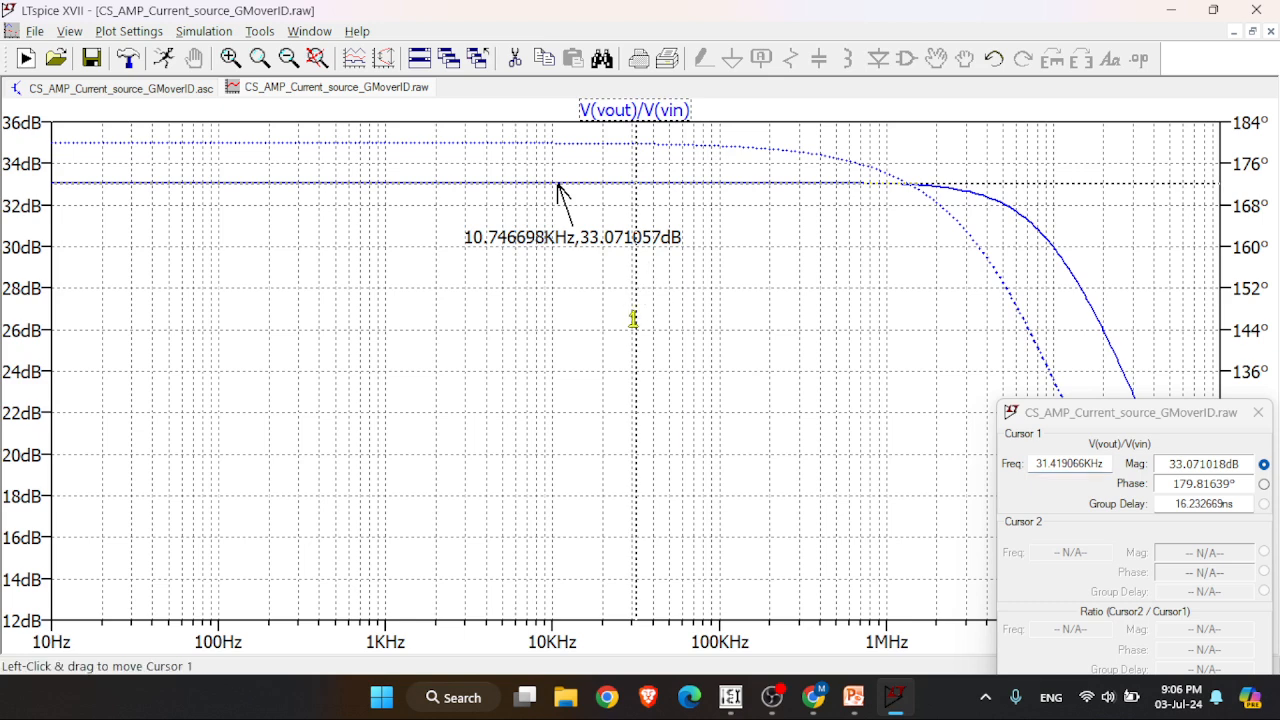
pyautogui.moveTo(634, 328); pyautogui.dragTo(1220, 400)
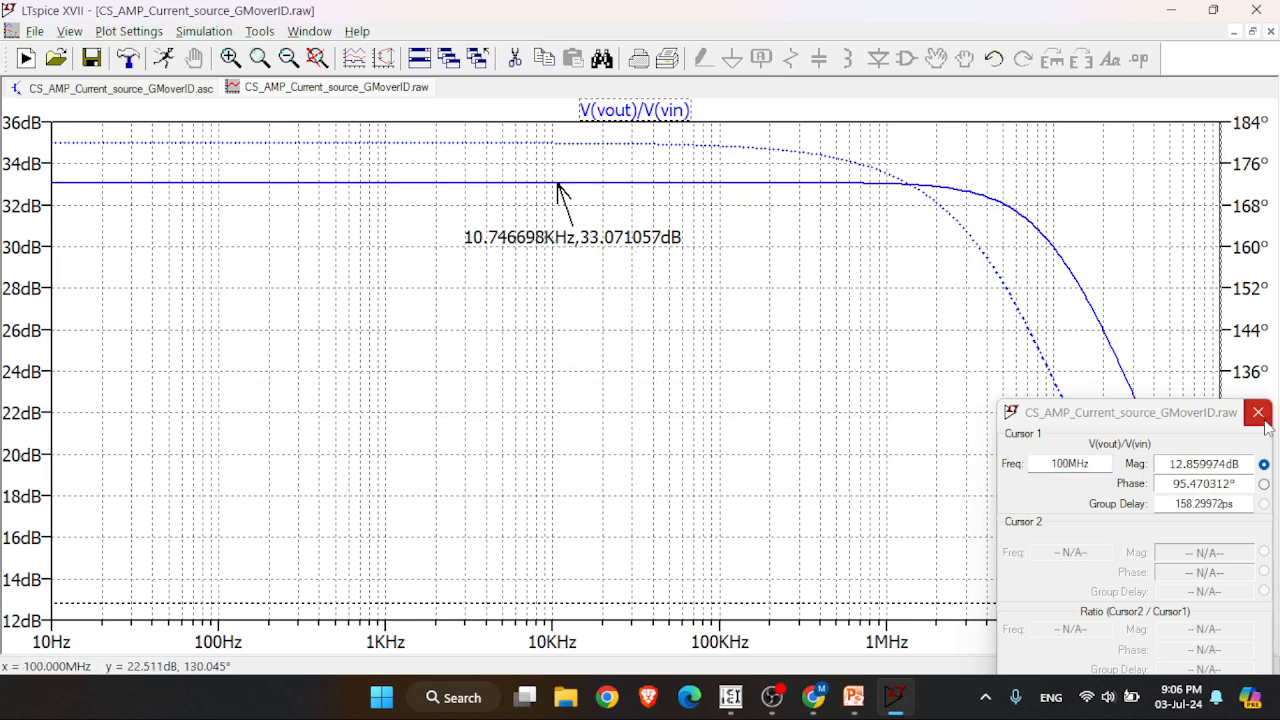
pyautogui.click(1258, 412)
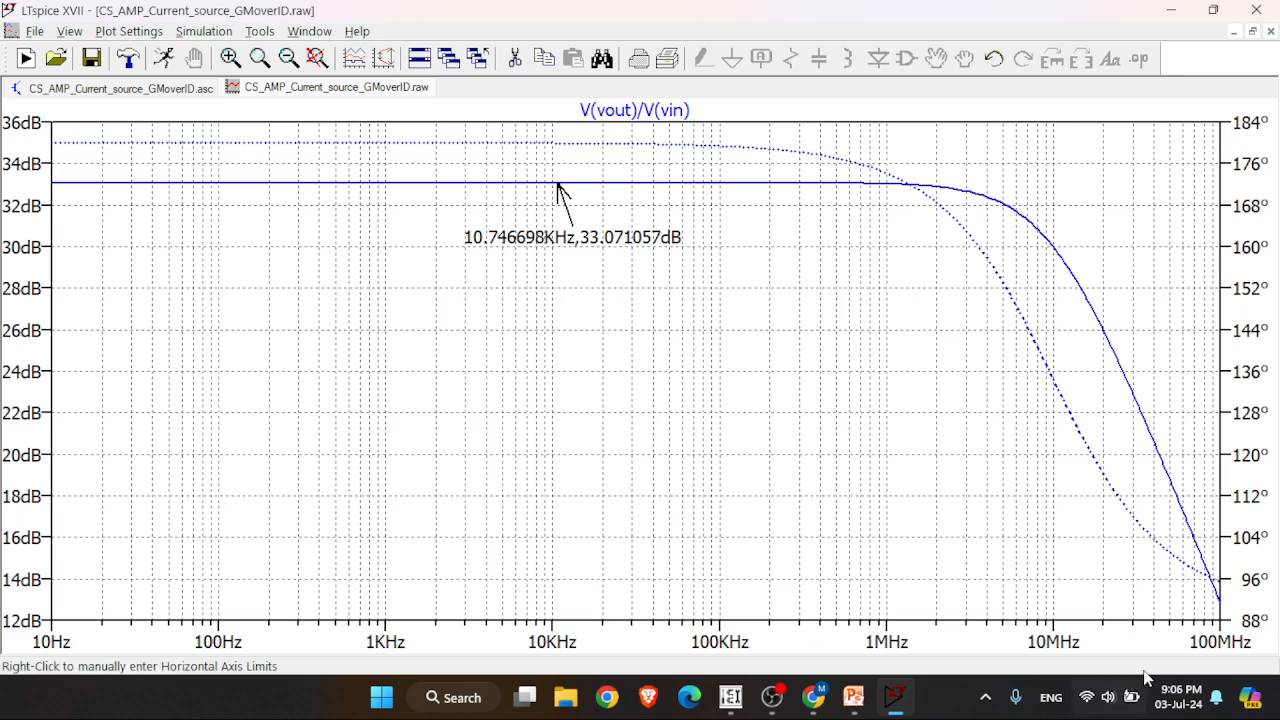
# - Set the AC directive's stop frequency to 1.5gig in the schematic, rerun the simulation, and maximize the updated gain plot
pyautogui.click(110, 88)
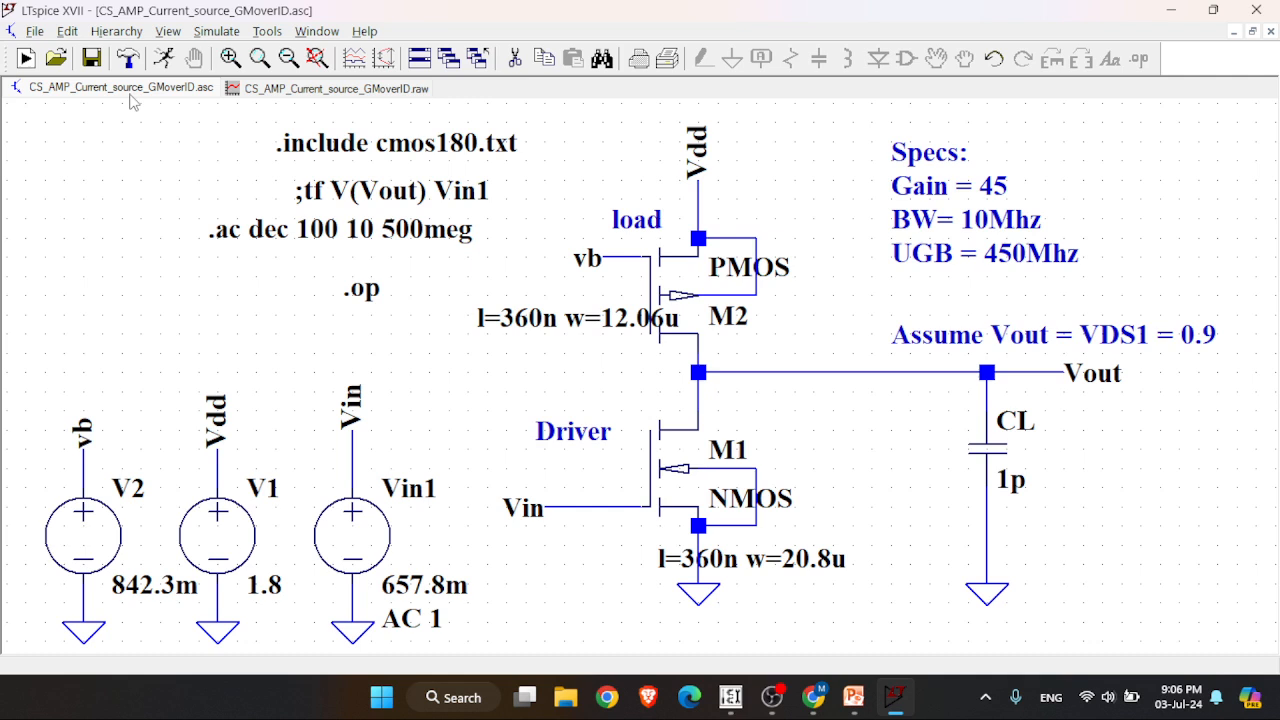
pyautogui.rightClick(416, 240)
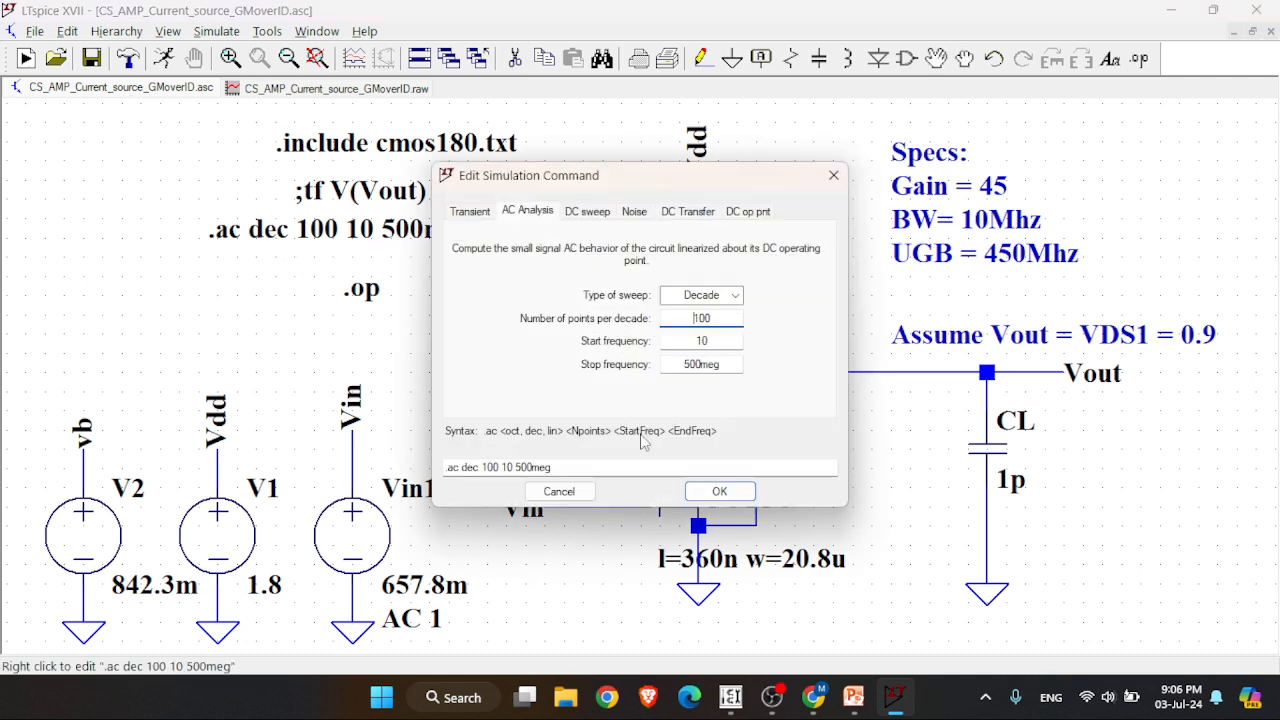
pyautogui.moveTo(555, 470); pyautogui.dragTo(519, 467)
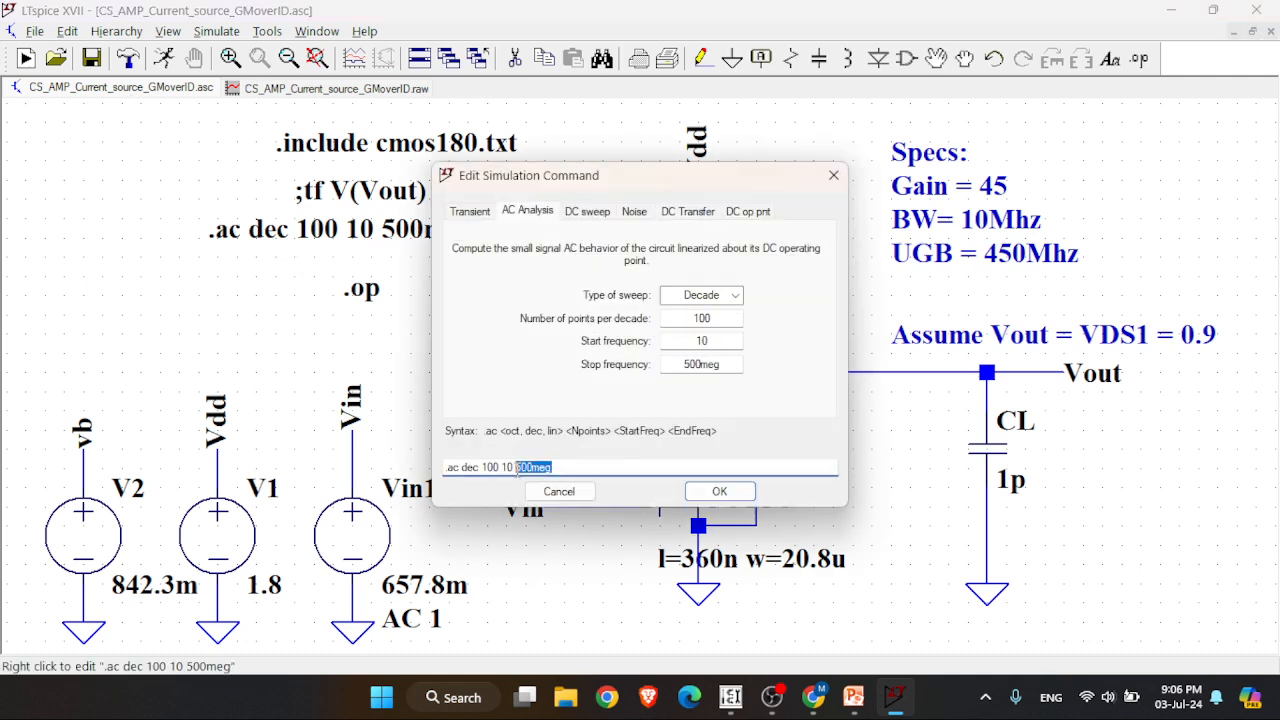
pyautogui.write('1.5')
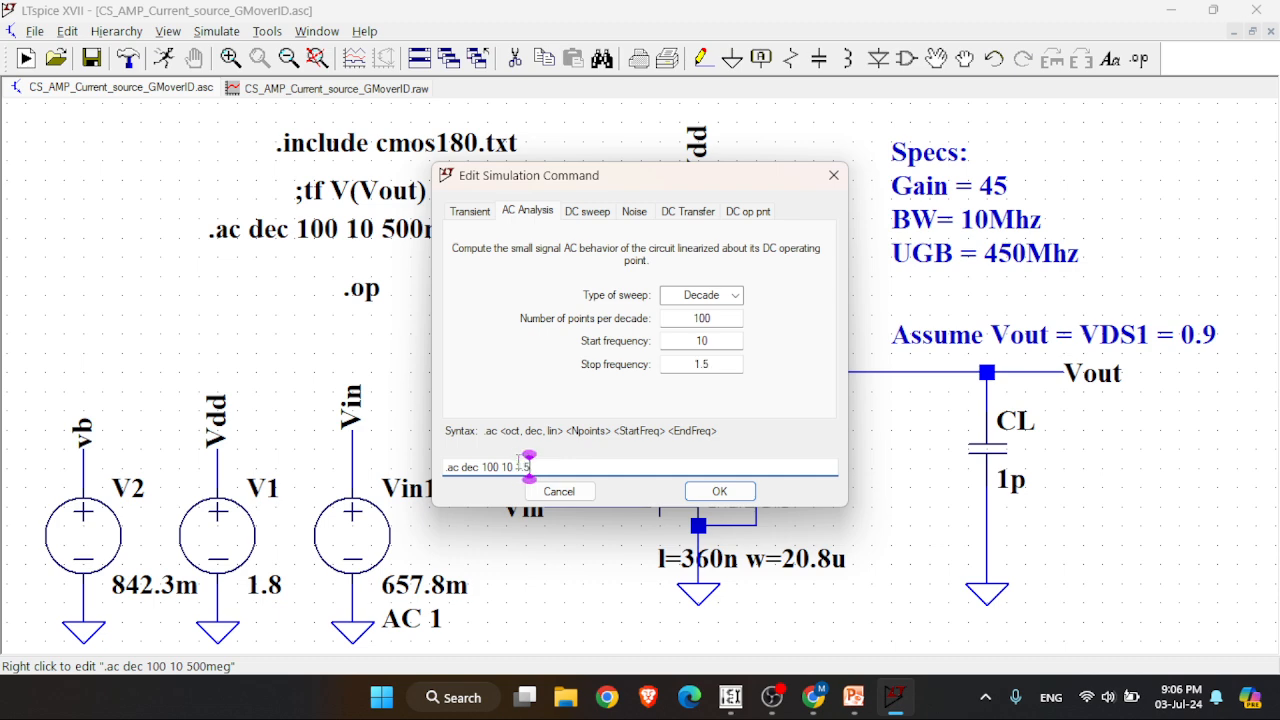
pyautogui.write('gig')
pyautogui.press('Return')
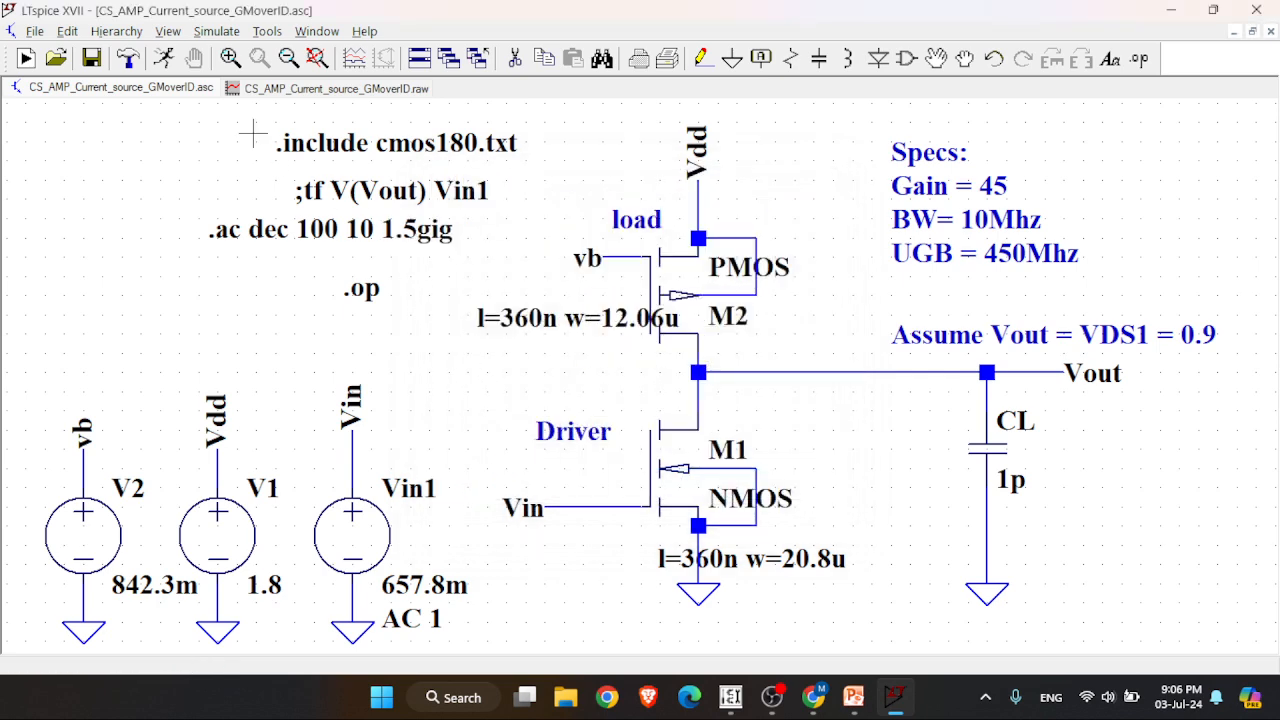
pyautogui.click(165, 59)
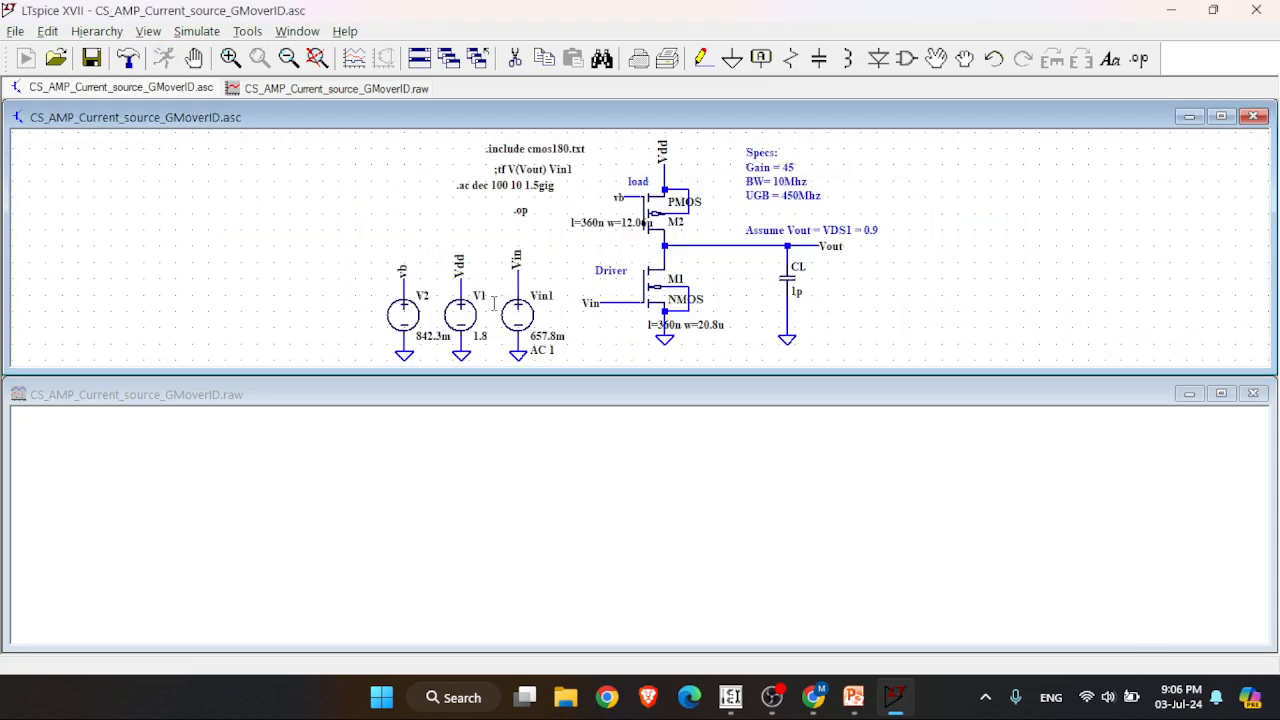
pyautogui.doubleClick(566, 394)
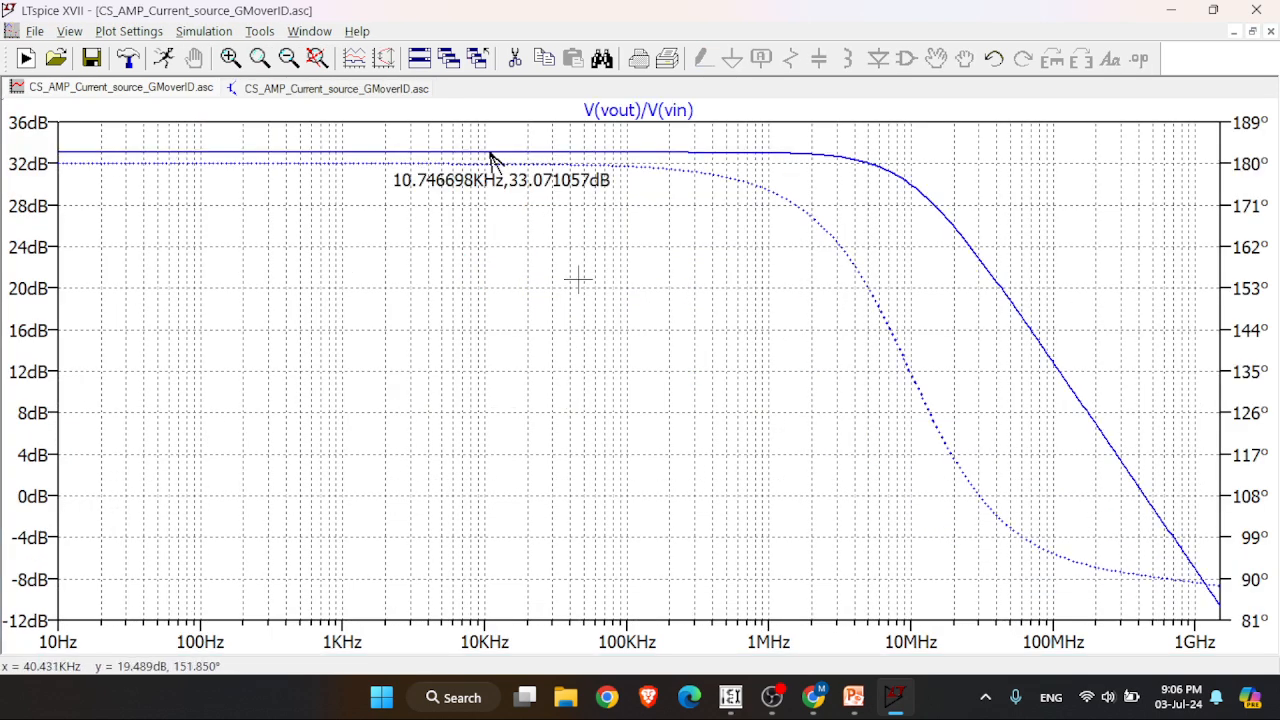
# - Place a cursor at the 0 dB crossing of the V(vout)/V(vin) trace and copy its frequency reading
pyautogui.click(628, 114)
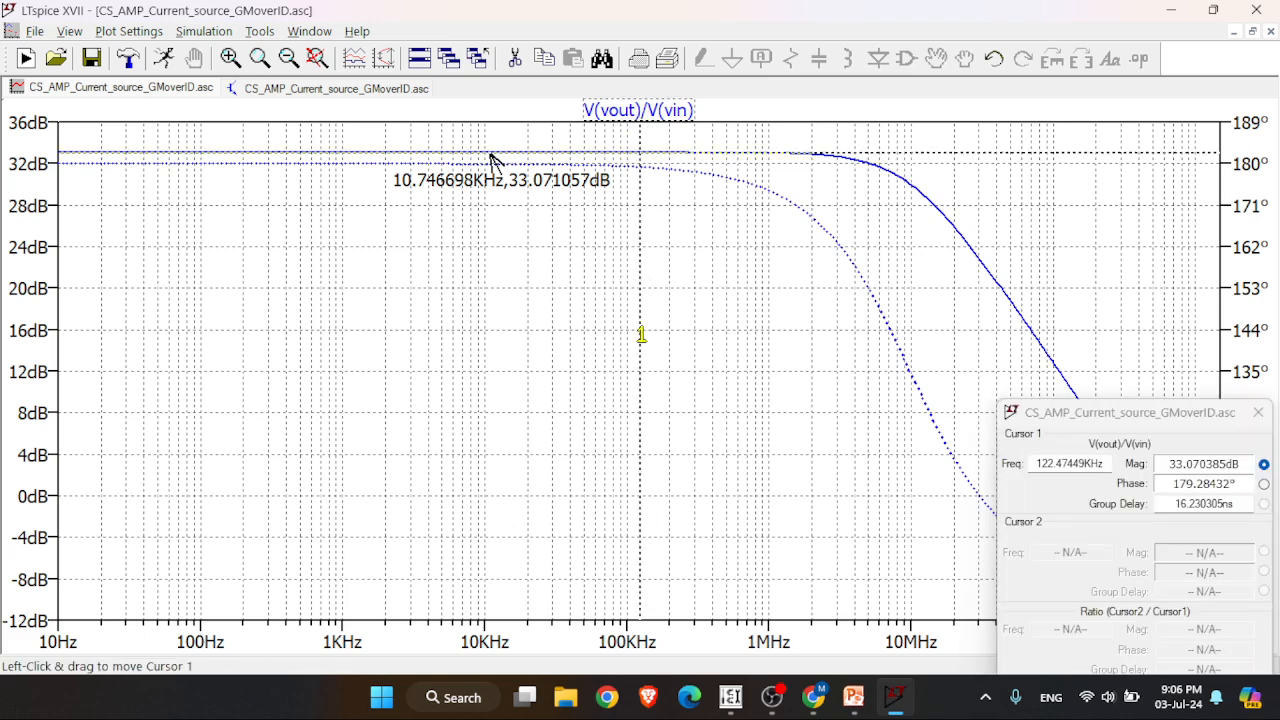
pyautogui.moveTo(641, 335)
pyautogui.mouseDown()
pyautogui.moveTo(934, 354)
pyautogui.moveTo(1141, 386)
pyautogui.mouseUp()
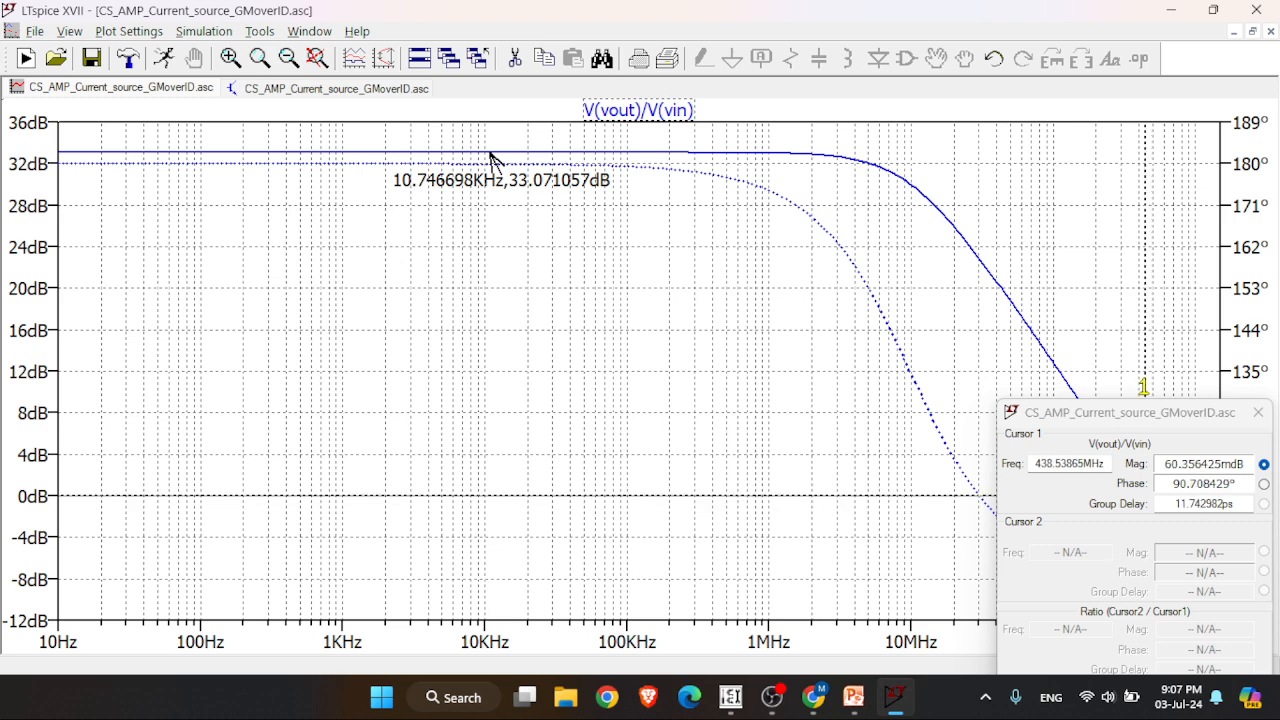
pyautogui.moveTo(1164, 468); pyautogui.dragTo(1238, 465)
pyautogui.click(1222, 465)
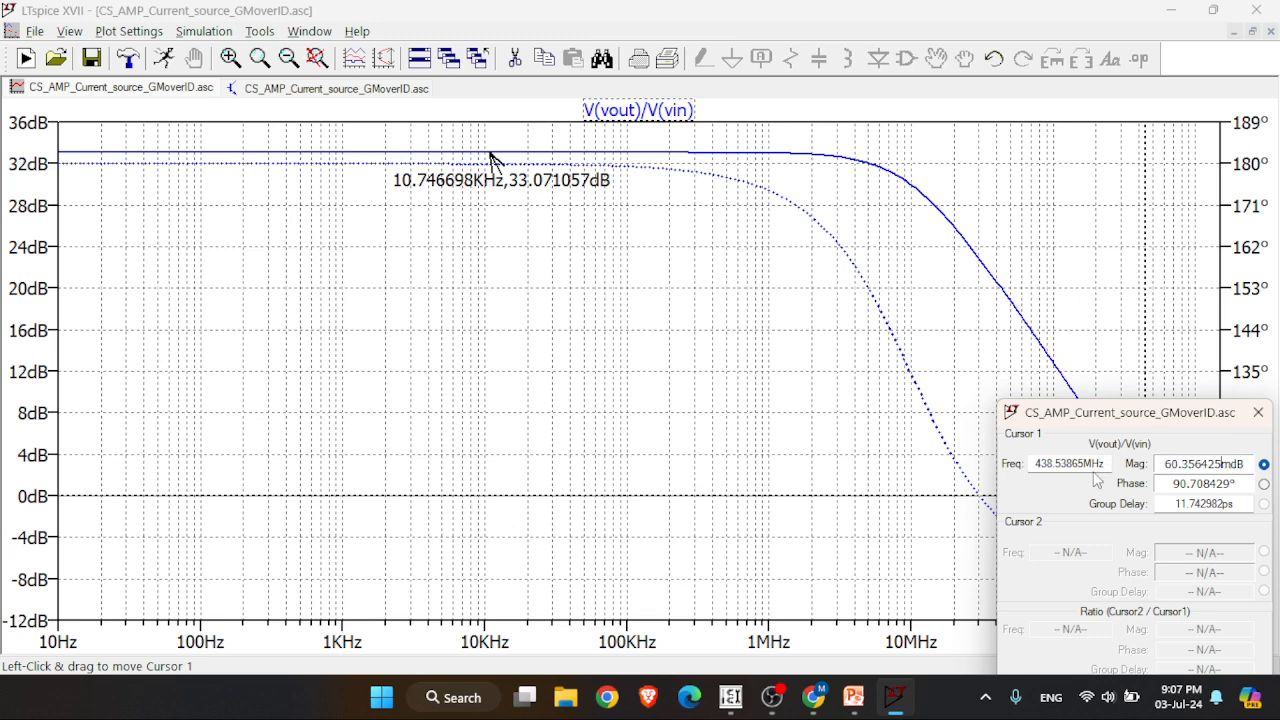
pyautogui.moveTo(1033, 464); pyautogui.dragTo(1107, 463)
pyautogui.hotkey('ctrl', 'c')
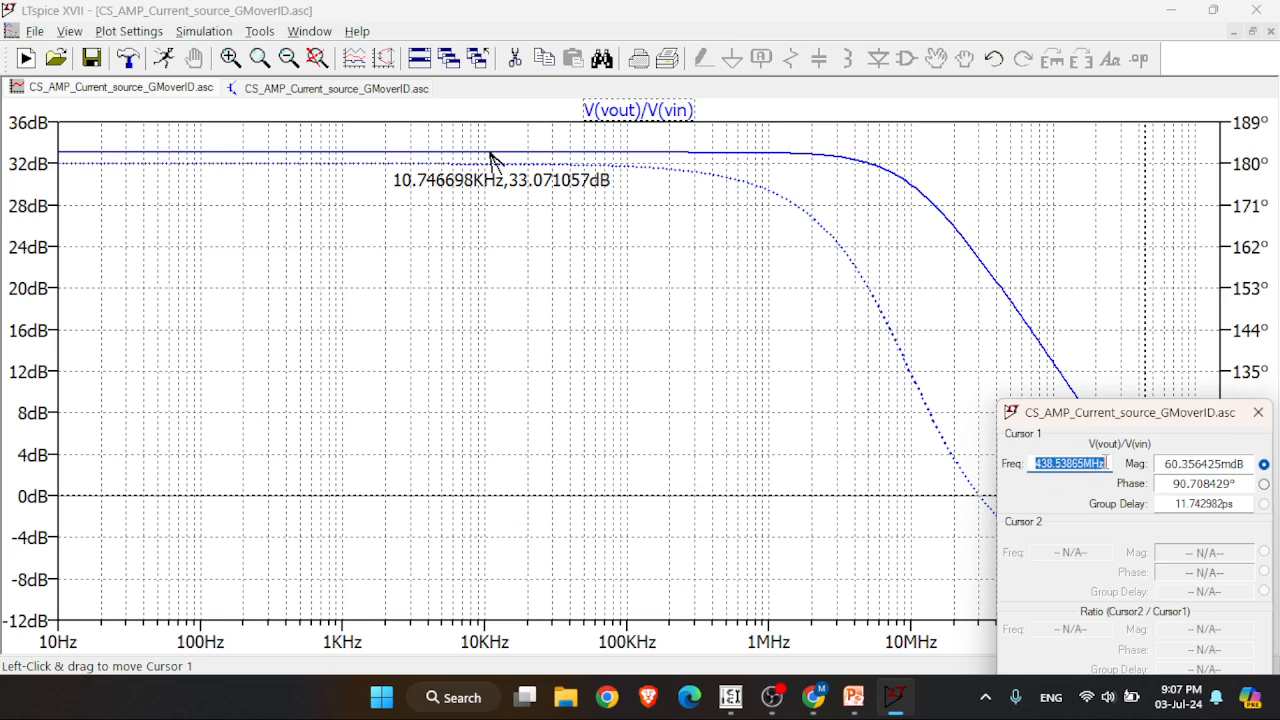
# - Switch to PowerPoint and fill the UGB row of the Results table with 450 Mhz given and 438.53MHz achieved
pyautogui.click(853, 697)
pyautogui.moveTo(674, 417); pyautogui.dragTo(600, 420)
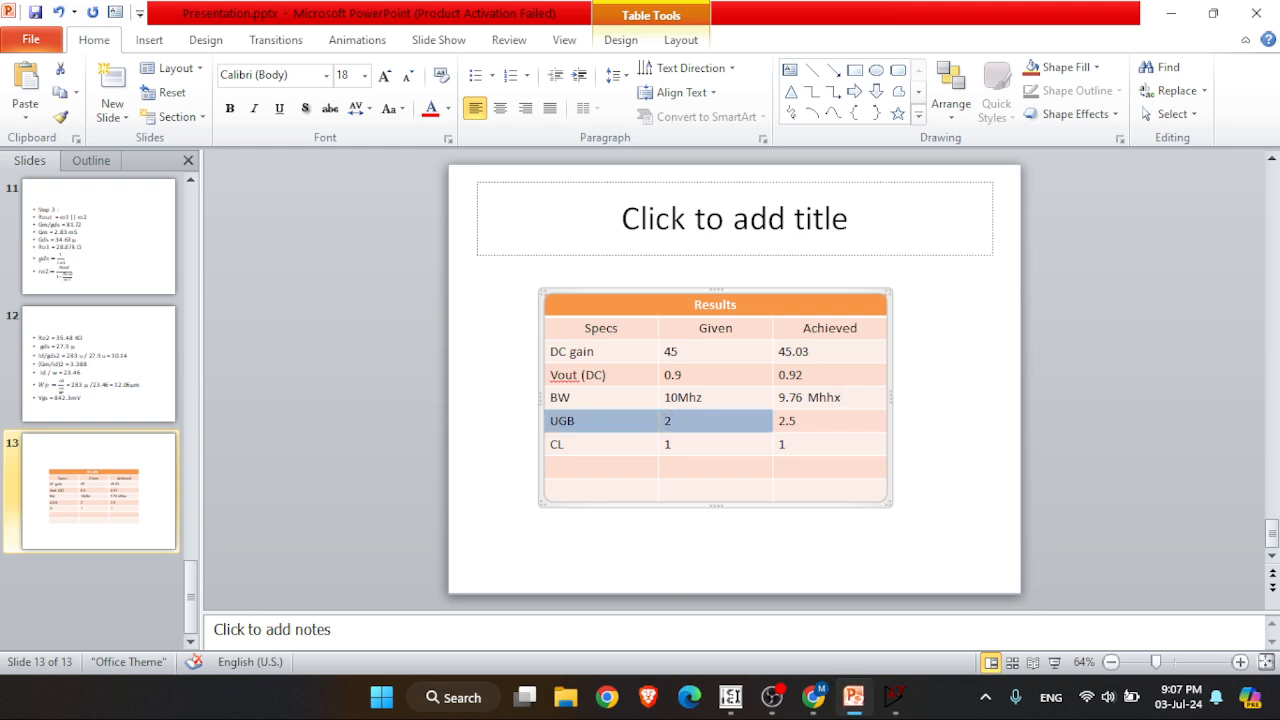
pyautogui.click(677, 417)
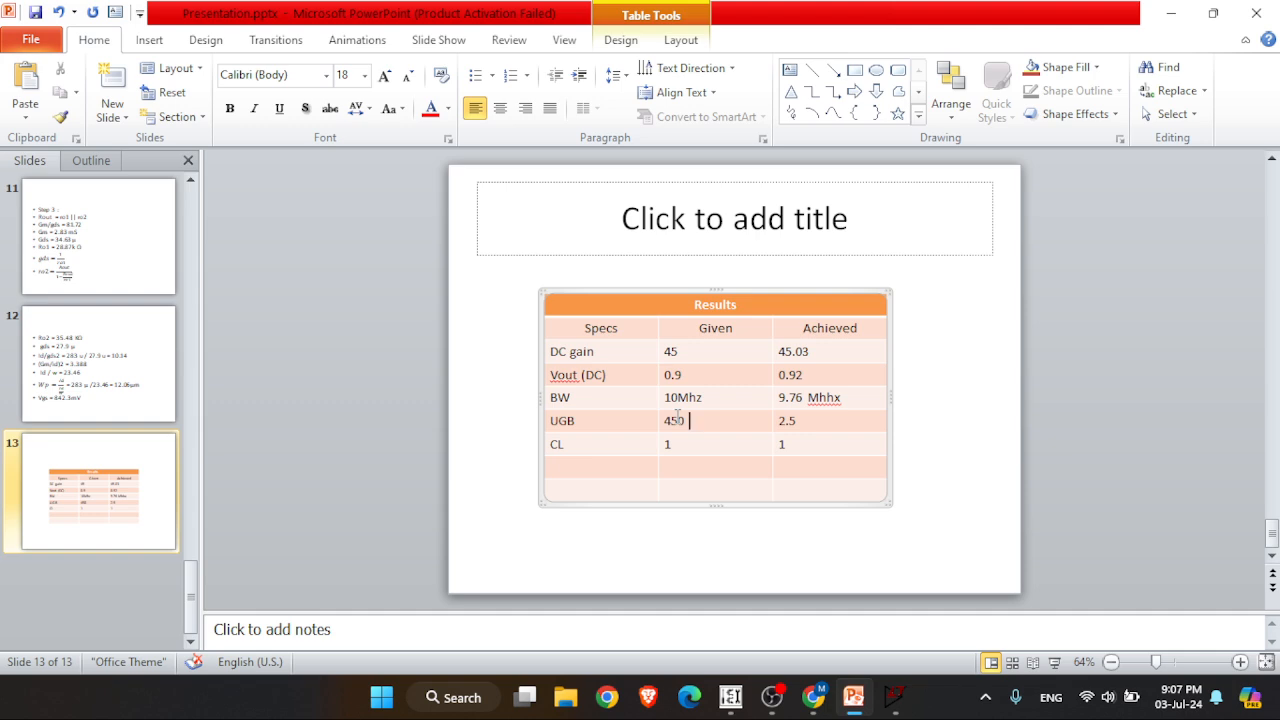
pyautogui.press('Tab')
pyautogui.hotkey('ctrl', 'v')
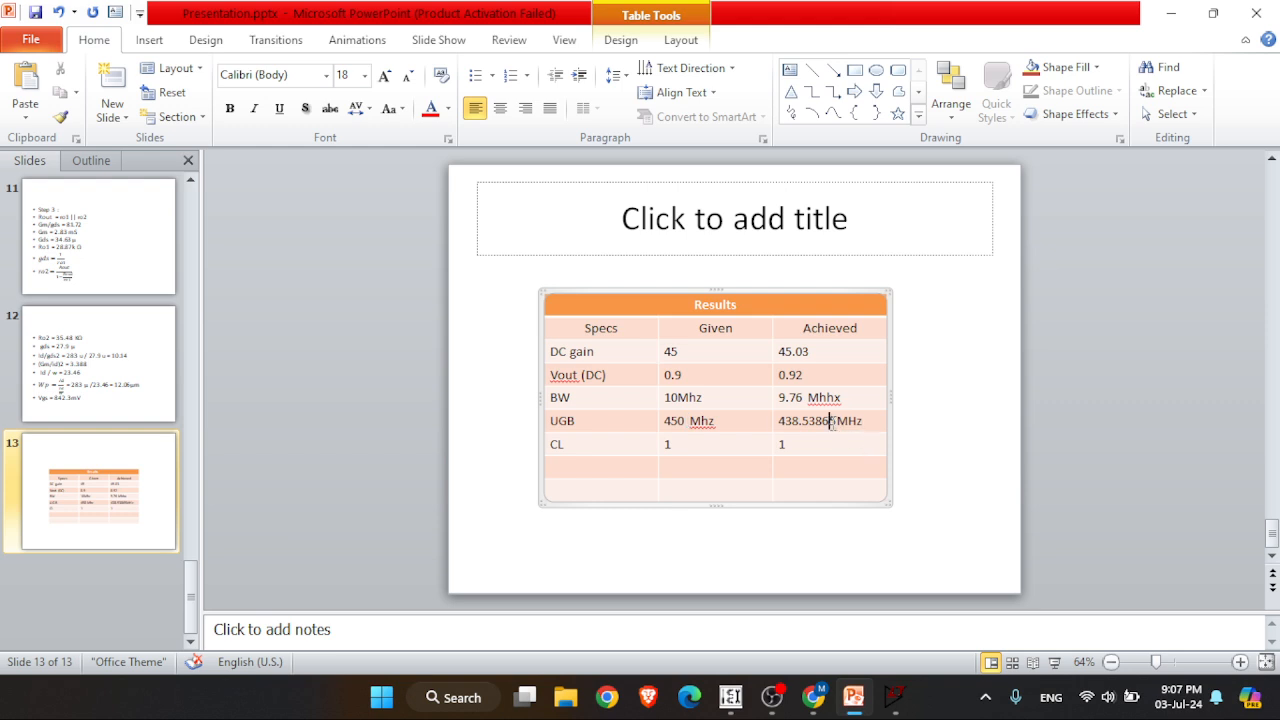
pyautogui.press('BackSpace')
pyautogui.press('BackSpace')
pyautogui.press('BackSpace')
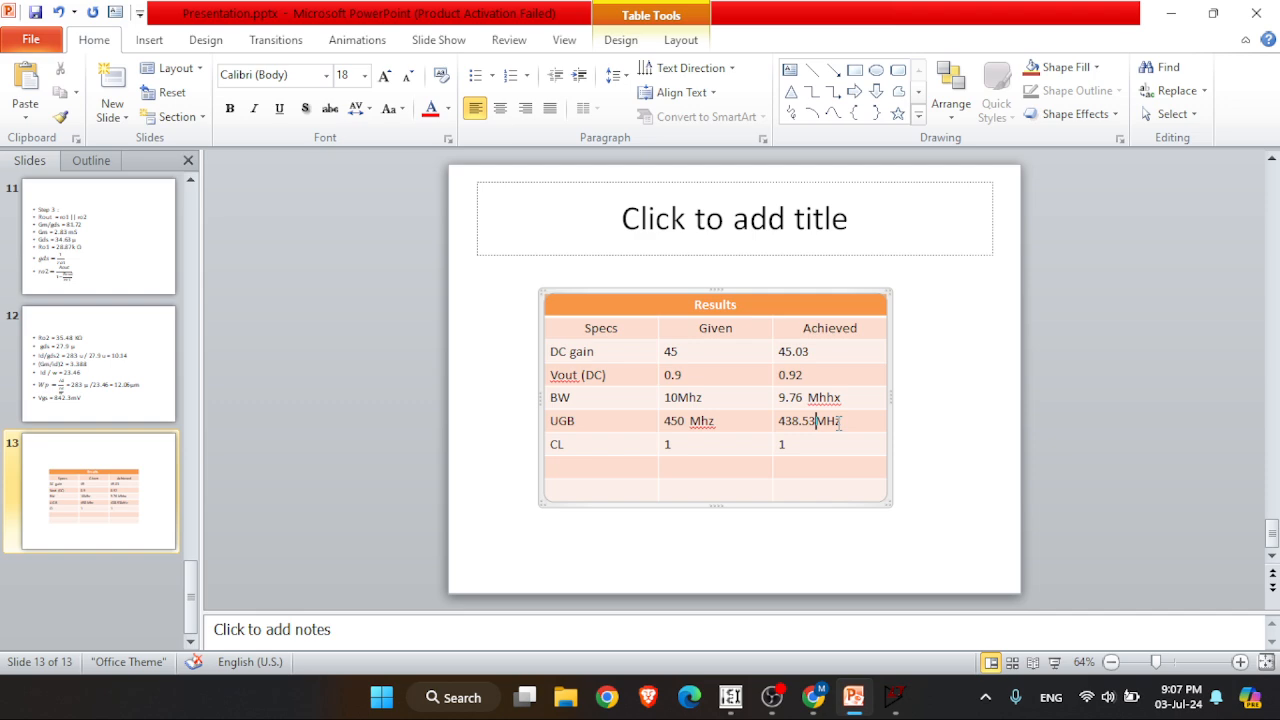
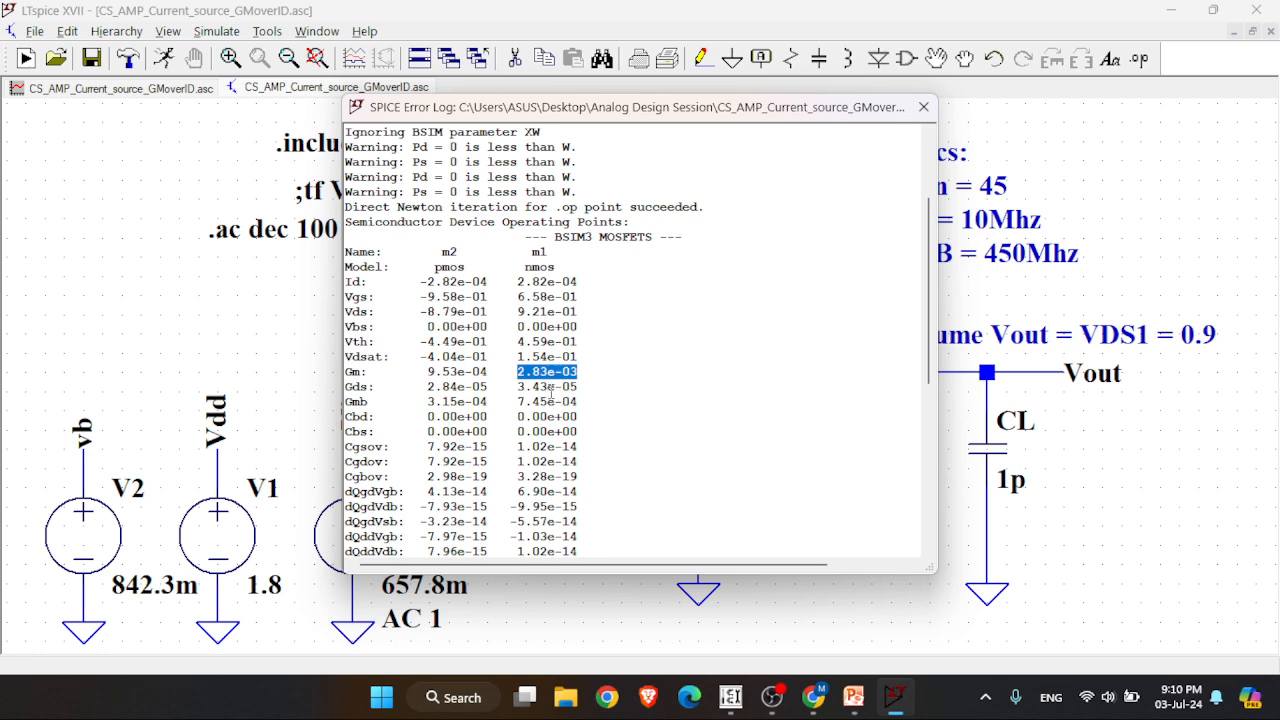
# - Close the SPICE error log, switch to PowerPoint and review the calculated Gm, gds, Ro1 and Ro2 values on slides 10 to 12
pyautogui.click(923, 106)
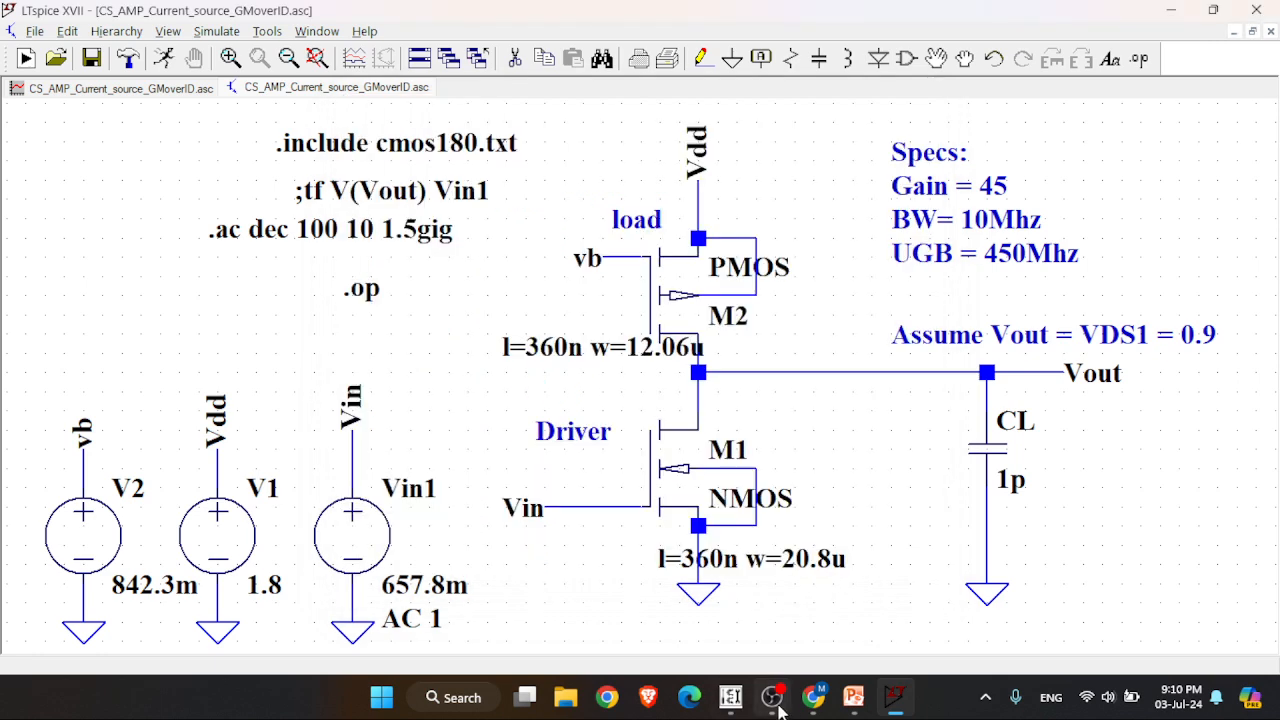
pyautogui.click(853, 697)
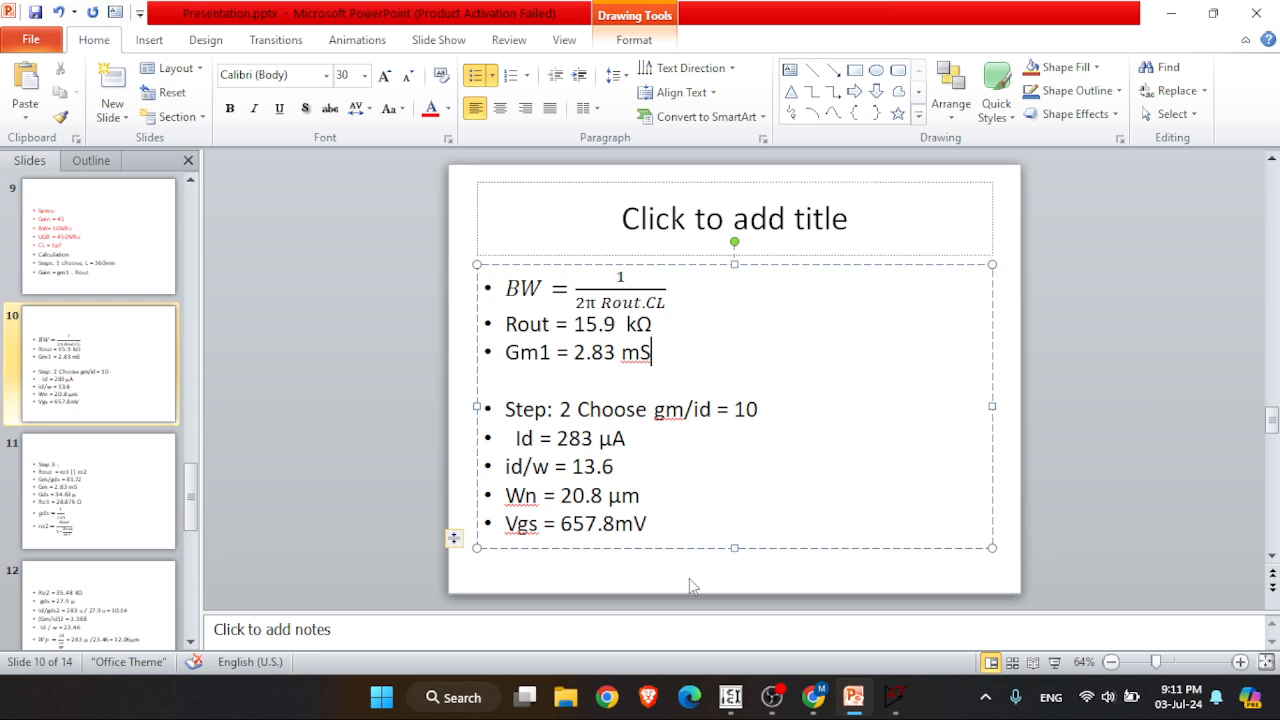
pyautogui.scroll(-1, 598, 500)
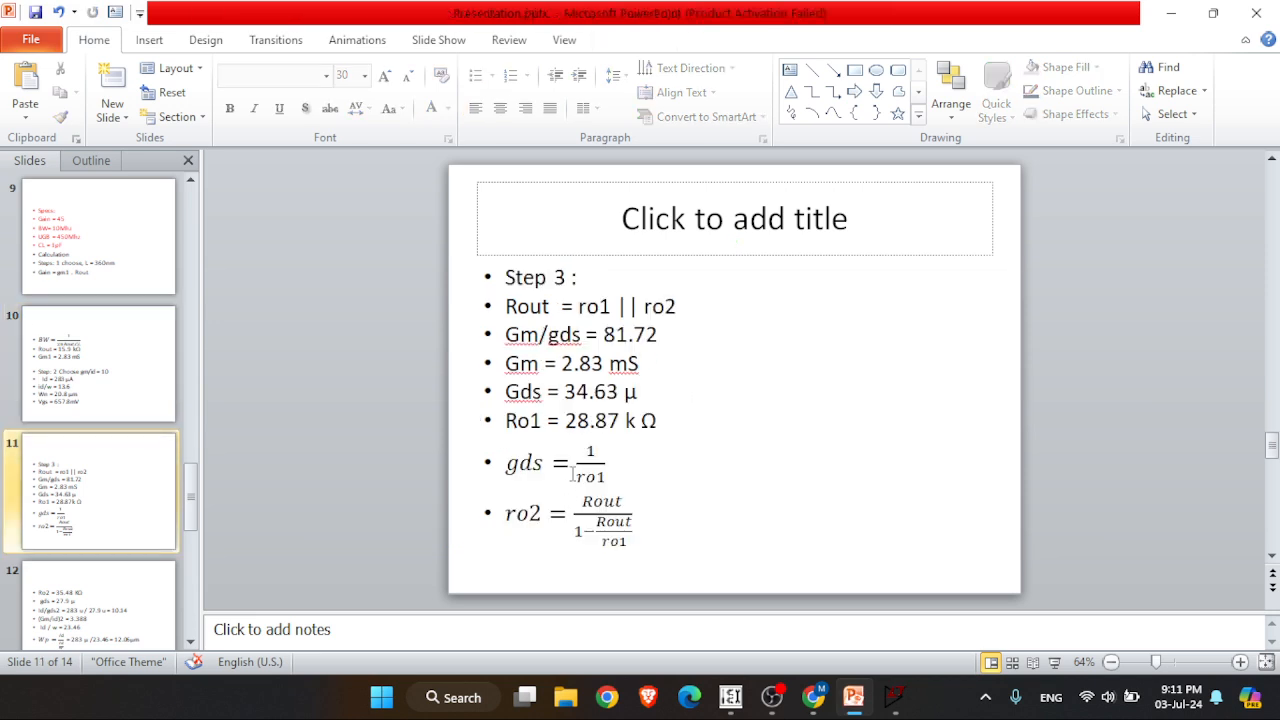
pyautogui.scroll(-1, 560, 488)
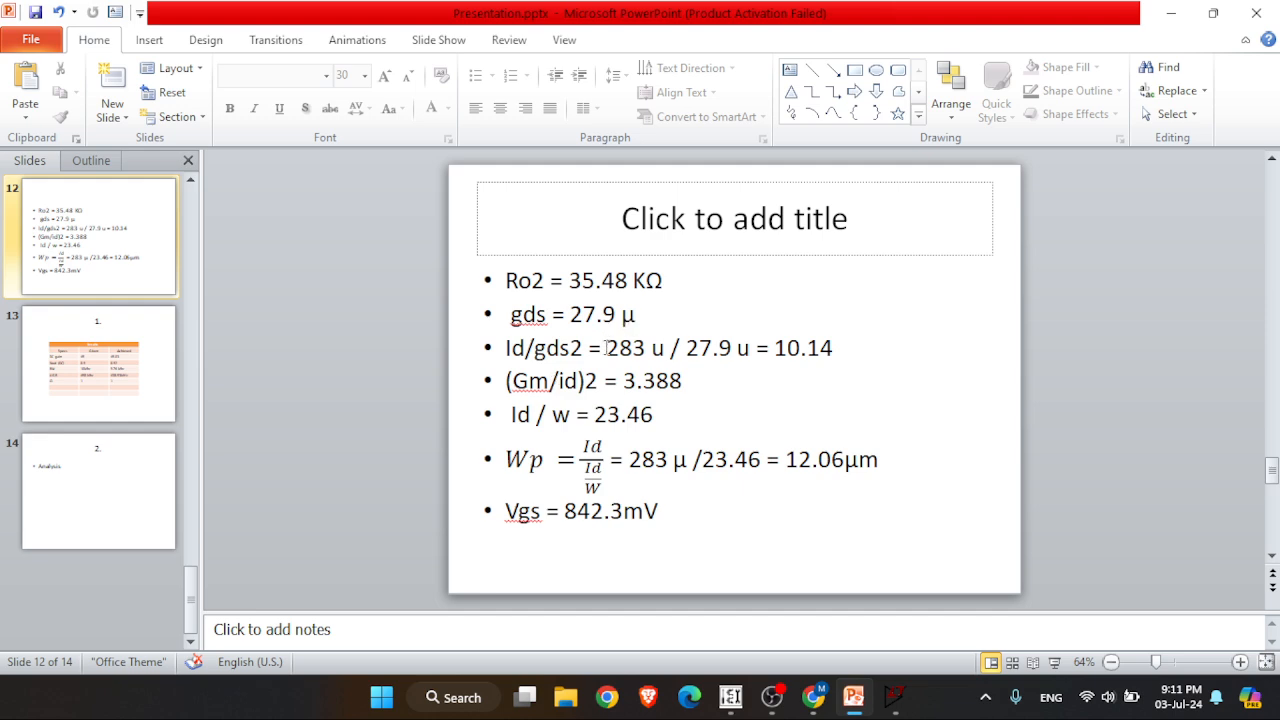
pyautogui.scroll(1, 595, 360)
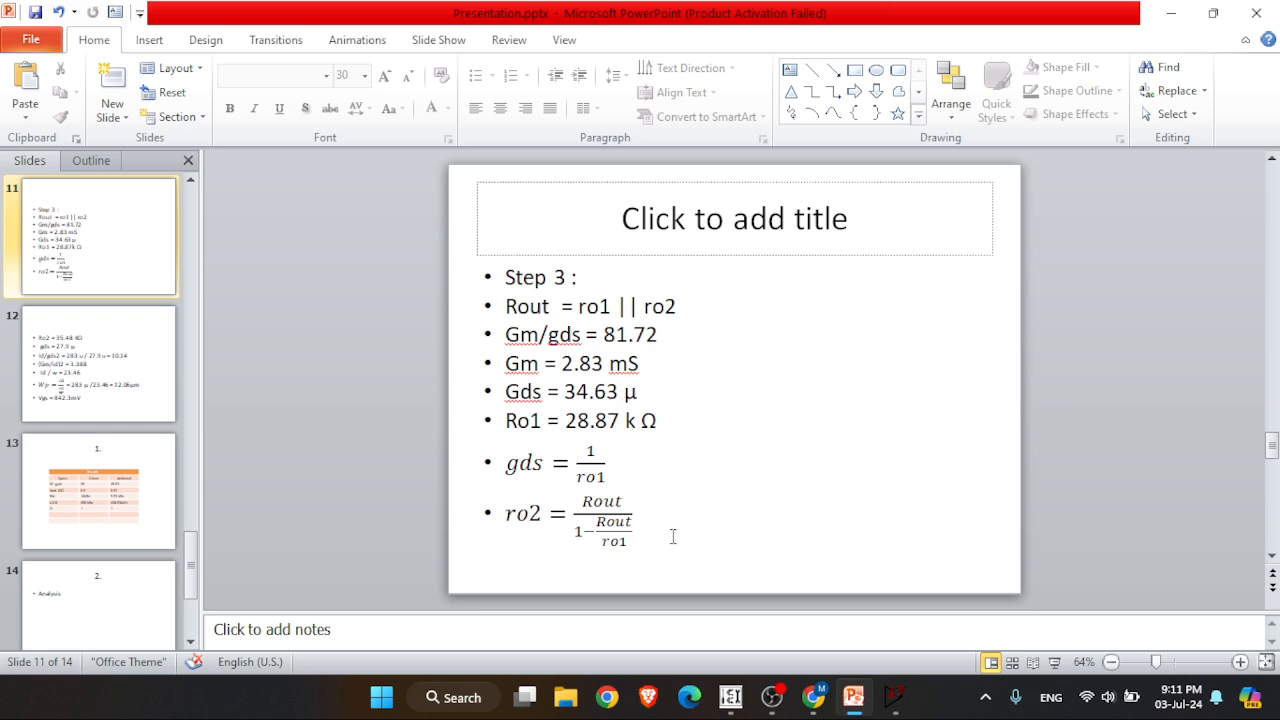
pyautogui.scroll(-1, 588, 499)
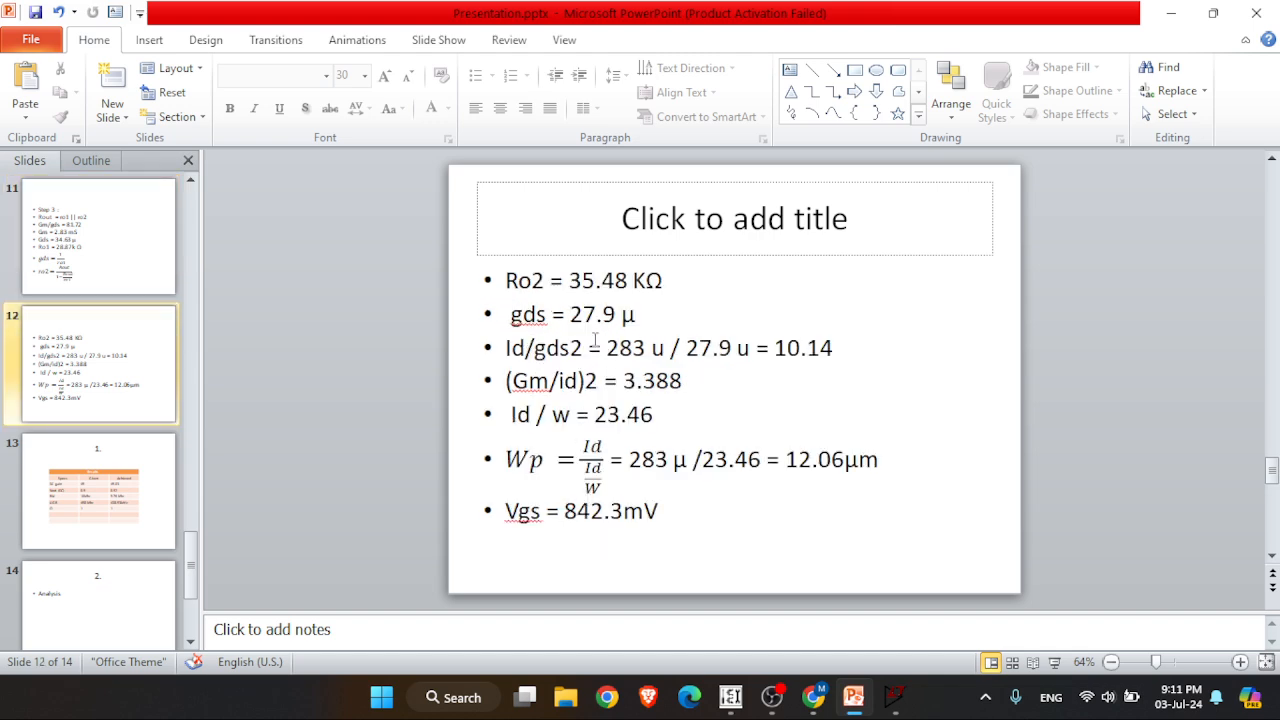
# - Switch back to LTspice, check M2's Gds in the SPICE error log against the calculated value, and close the log
pyautogui.click(894, 697)
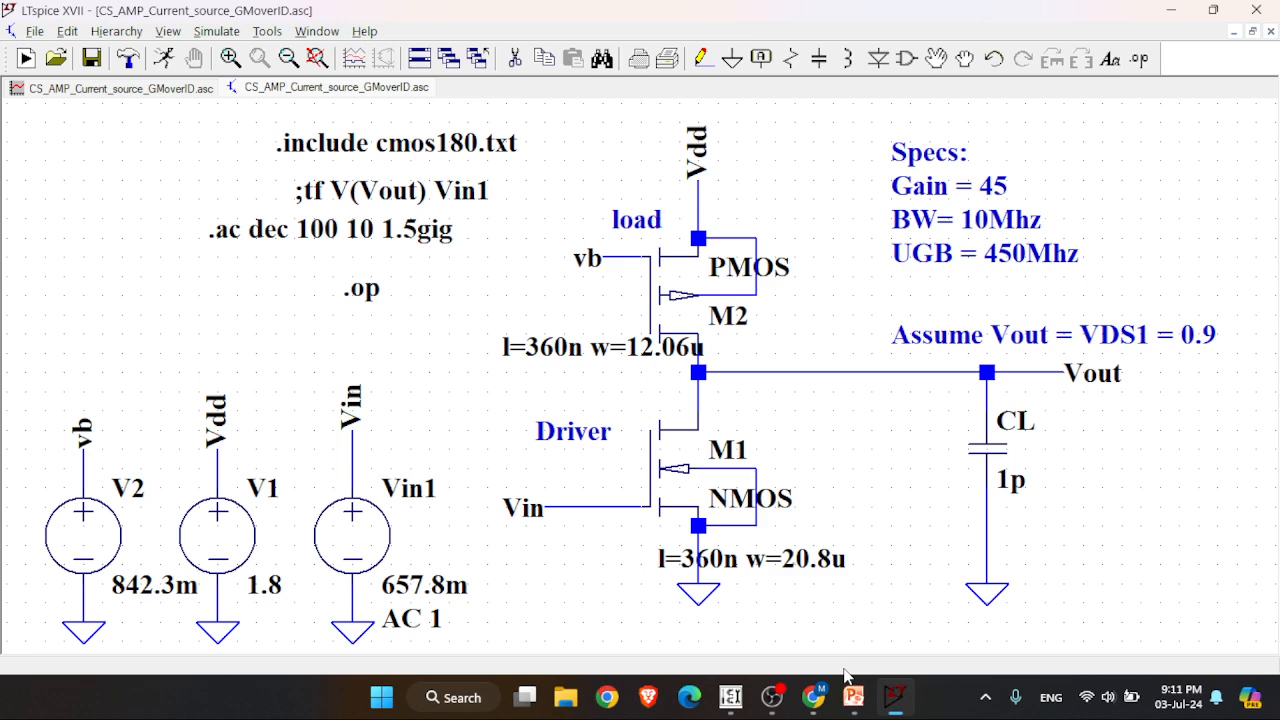
pyautogui.hotkey('ctrl', 'l')
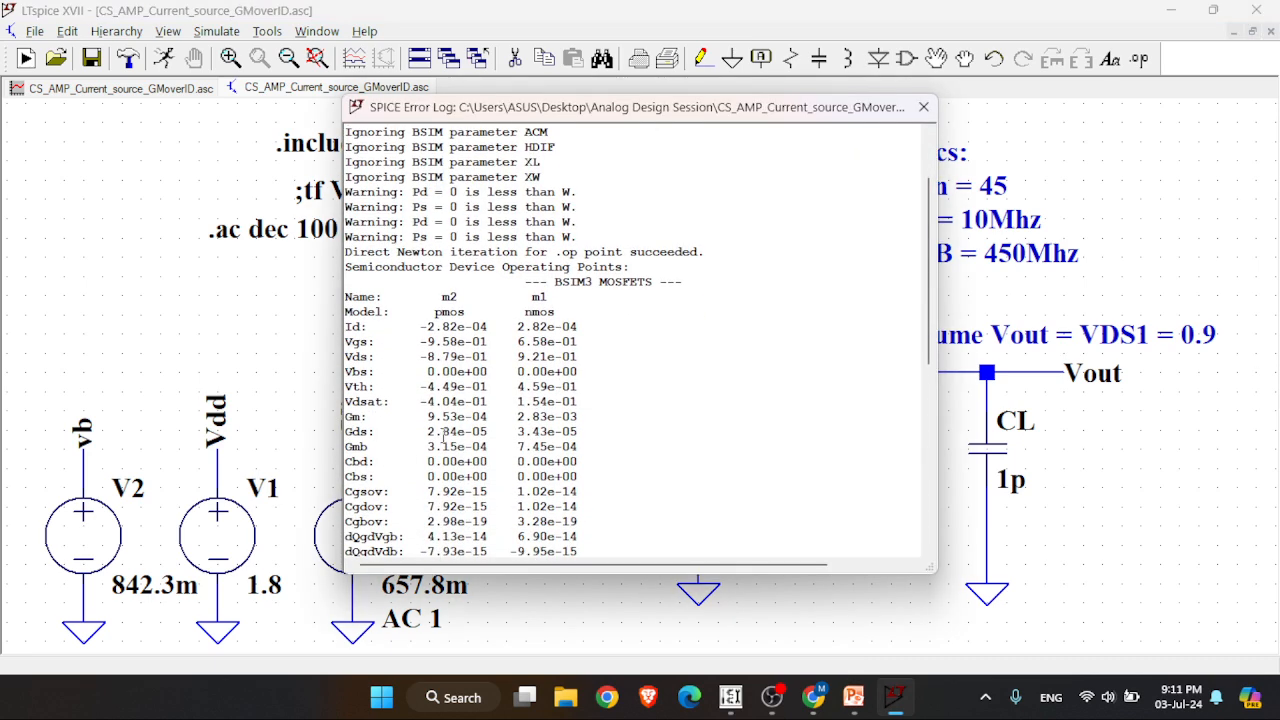
pyautogui.moveTo(496, 435); pyautogui.dragTo(330, 433)
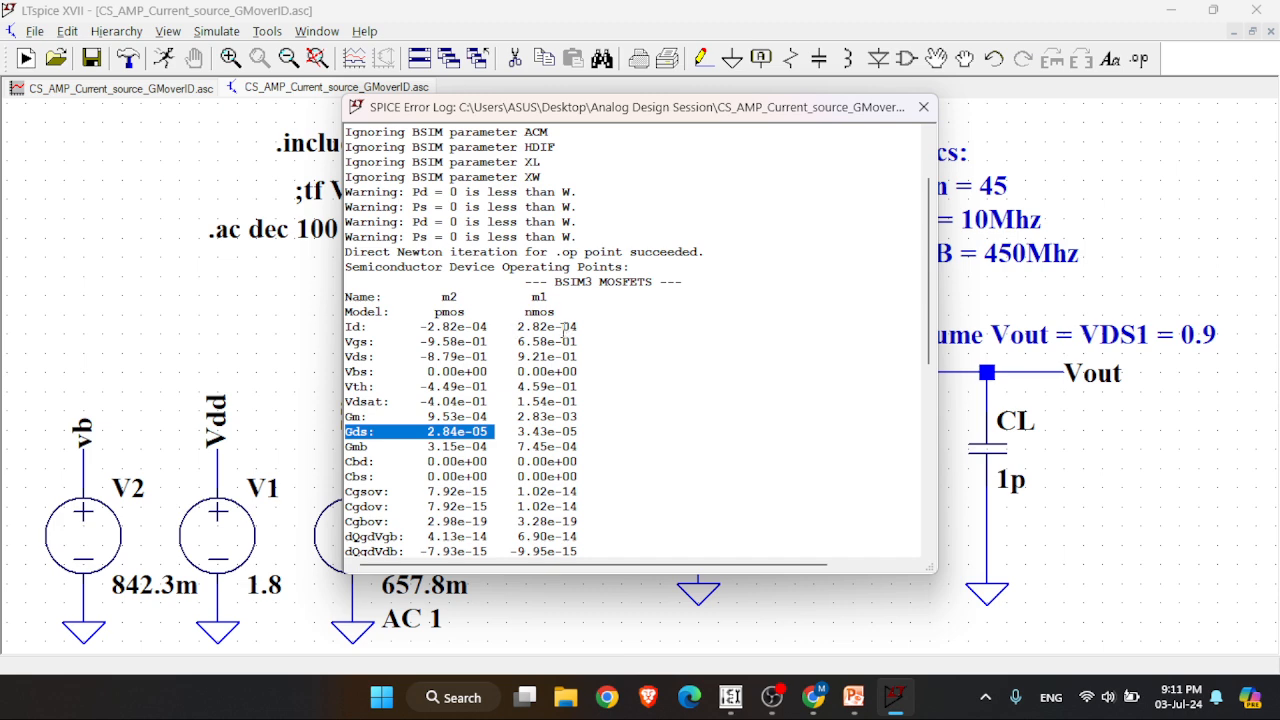
pyautogui.scroll(-2, 543, 341)
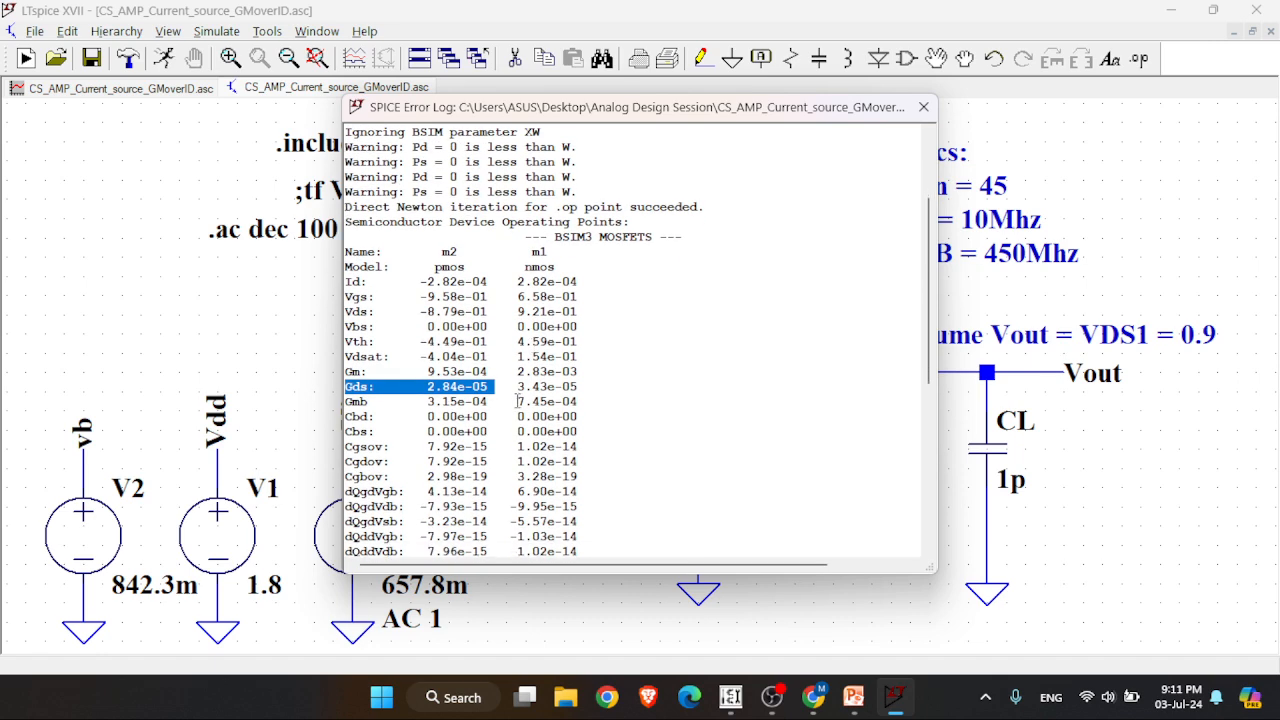
pyautogui.click(923, 106)
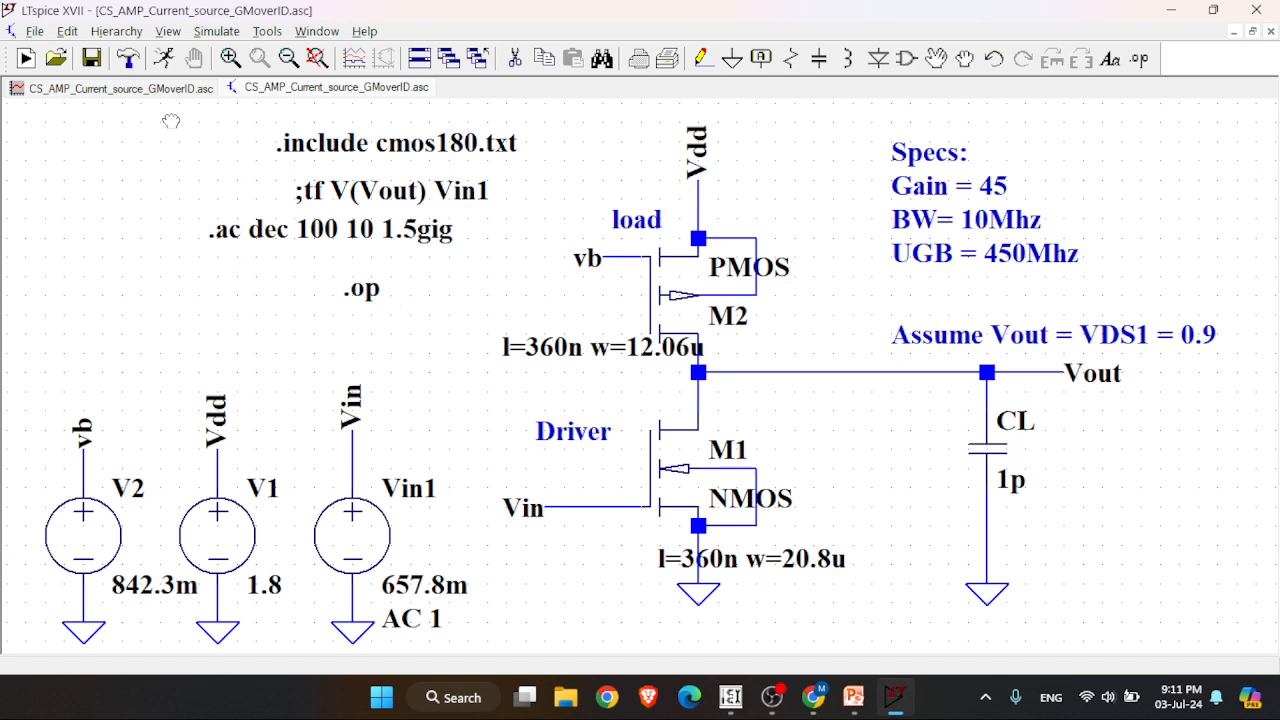
# - Place a cursor at the 0 dB crossing of the V(vout)/V(vin) trace, inspect its magnitude and phase readings, and close the readout
pyautogui.click(160, 90)
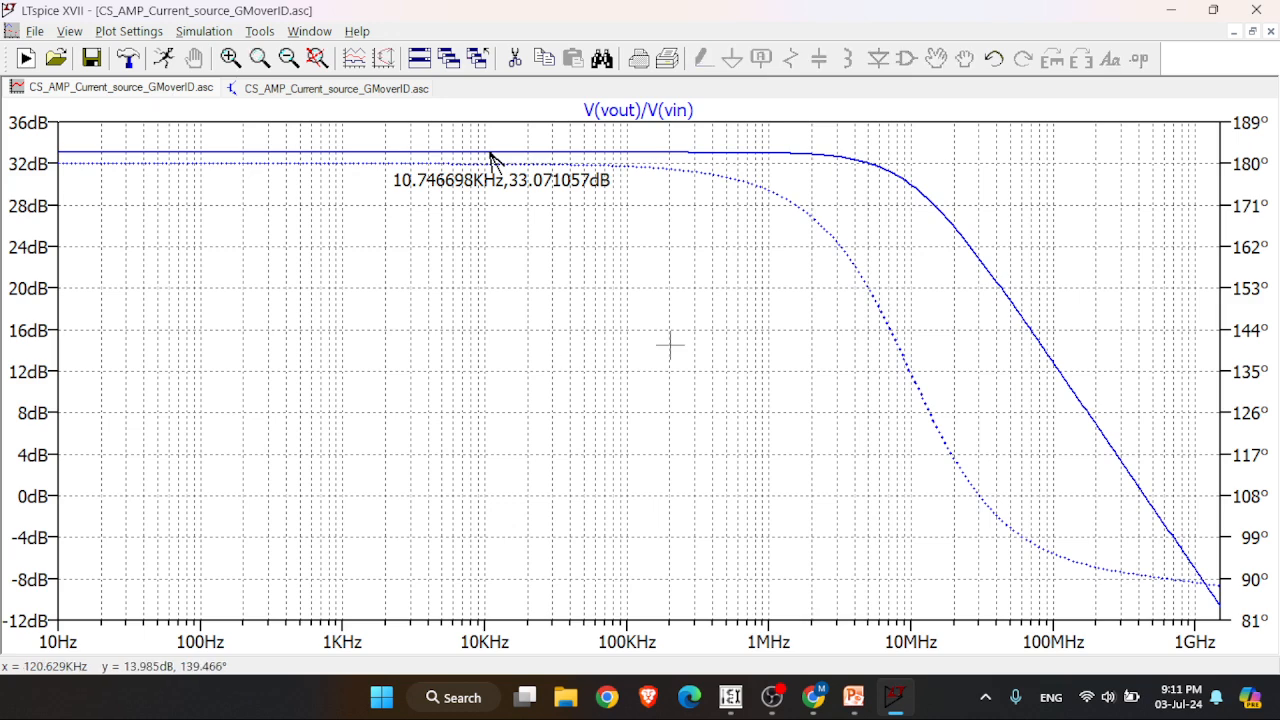
pyautogui.click(638, 110)
pyautogui.moveTo(640, 337); pyautogui.dragTo(839, 304)
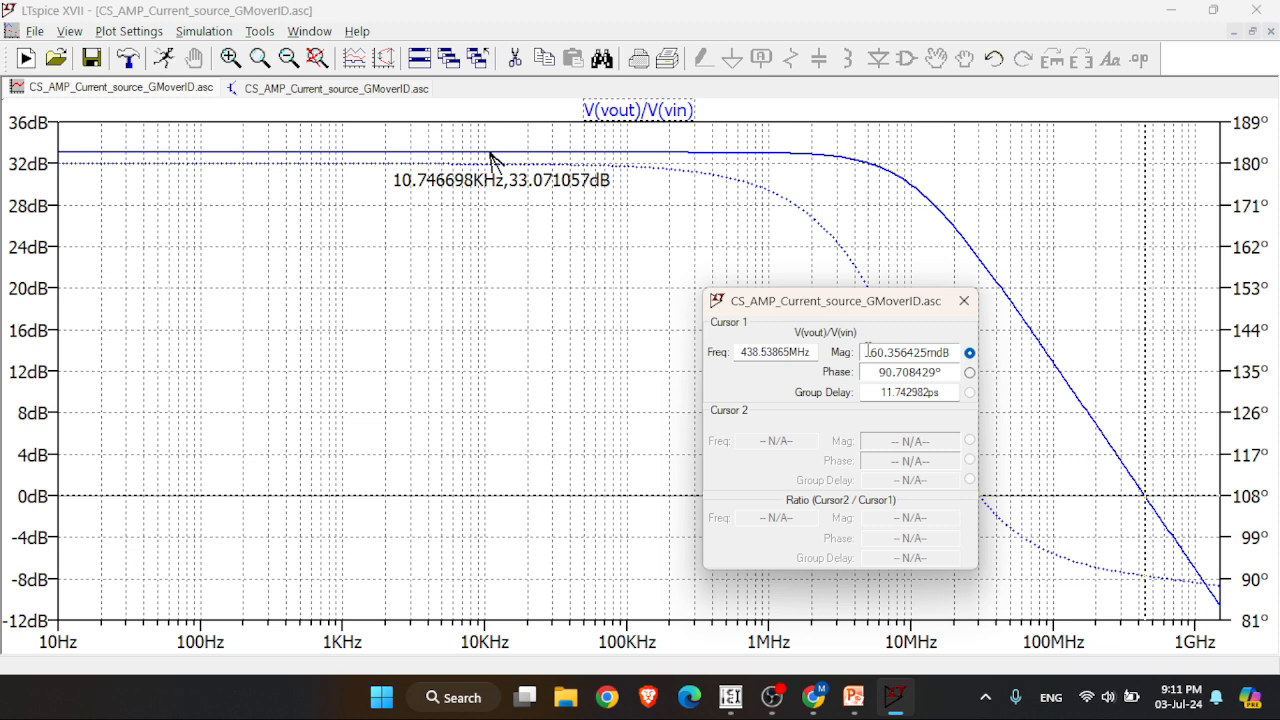
pyautogui.moveTo(871, 352); pyautogui.dragTo(952, 354)
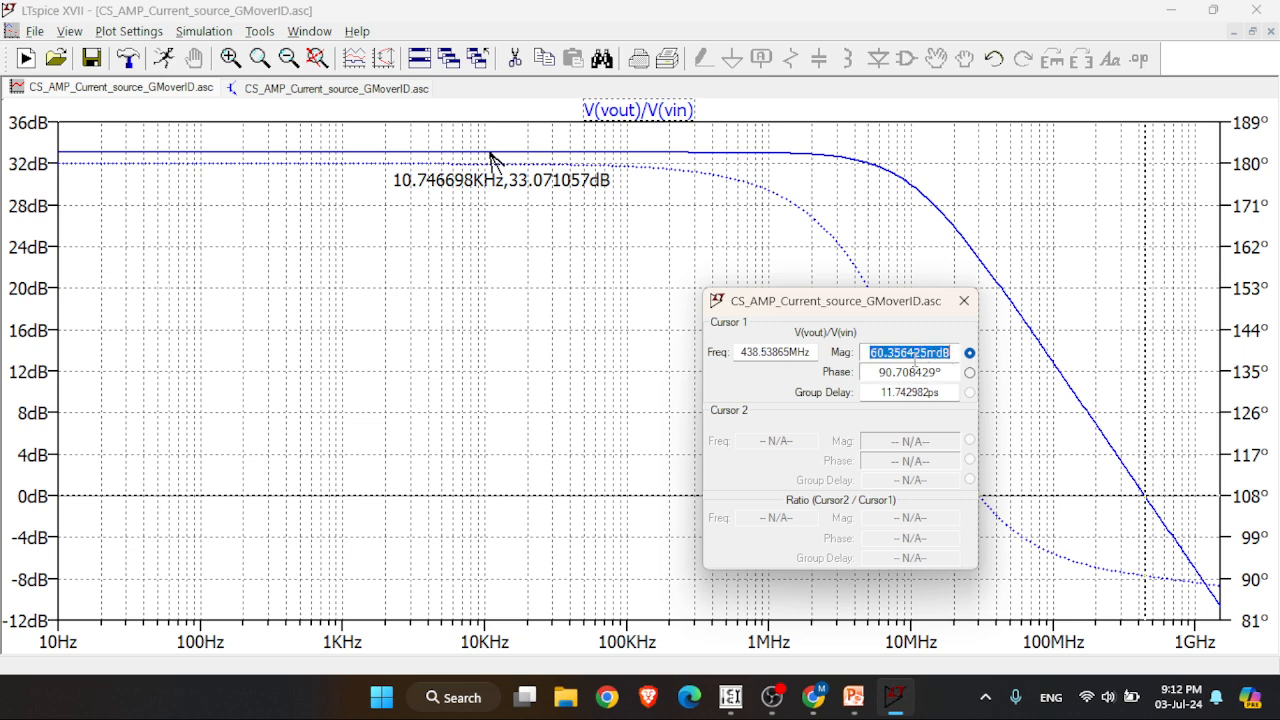
pyautogui.click(910, 358)
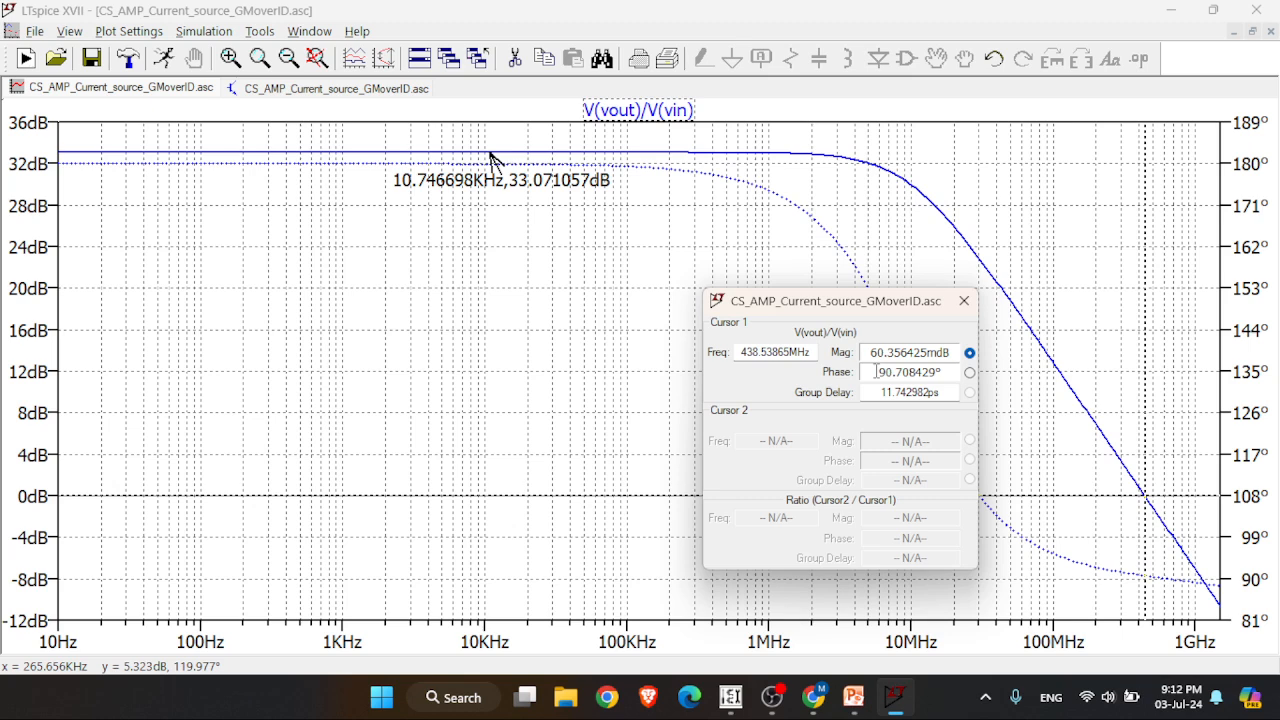
pyautogui.moveTo(877, 371); pyautogui.dragTo(943, 372)
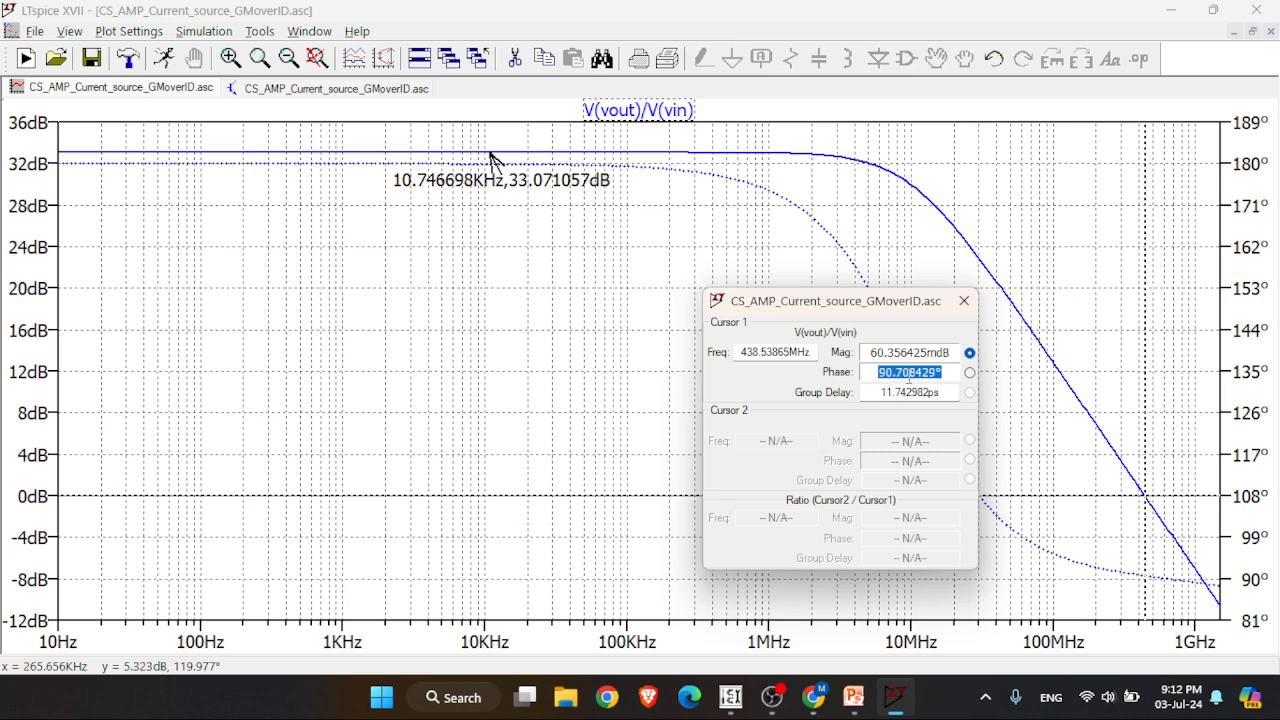
pyautogui.click(964, 302)
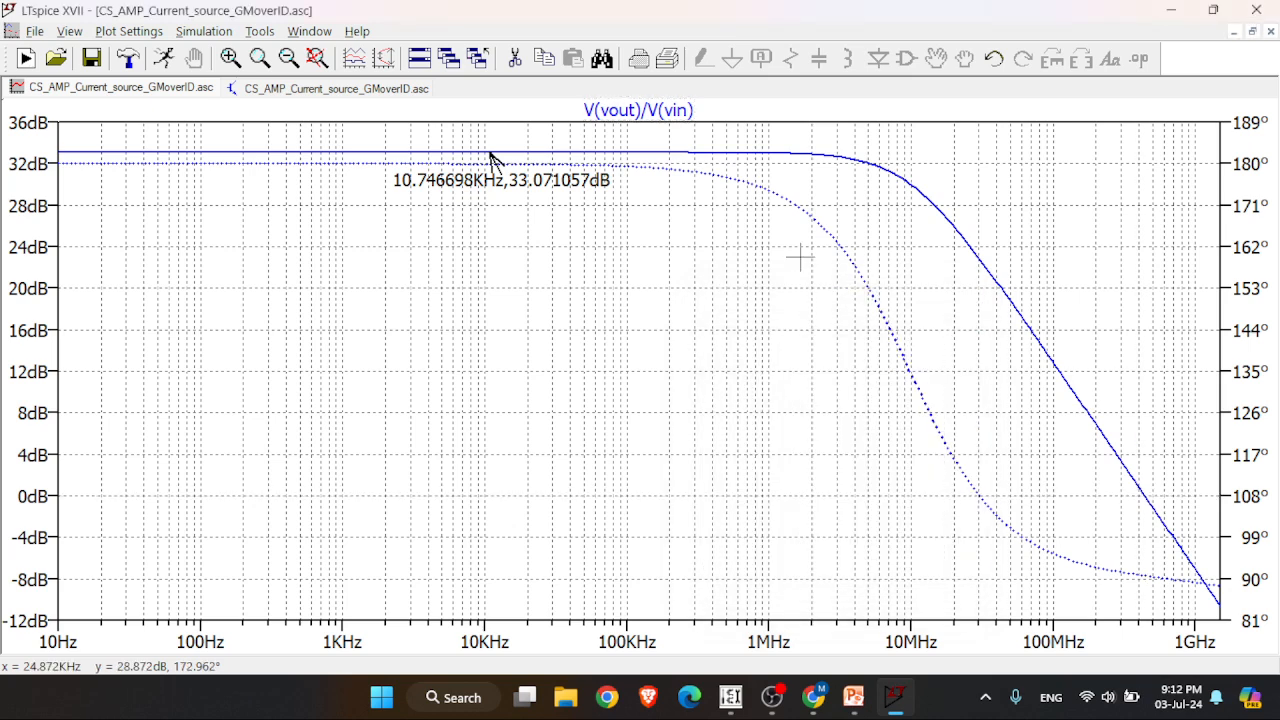
# - Attach a cursor to the V(vout)/V(vin) trace again and copy its phase reading at the 0 dB crossing
pyautogui.click(396, 90)
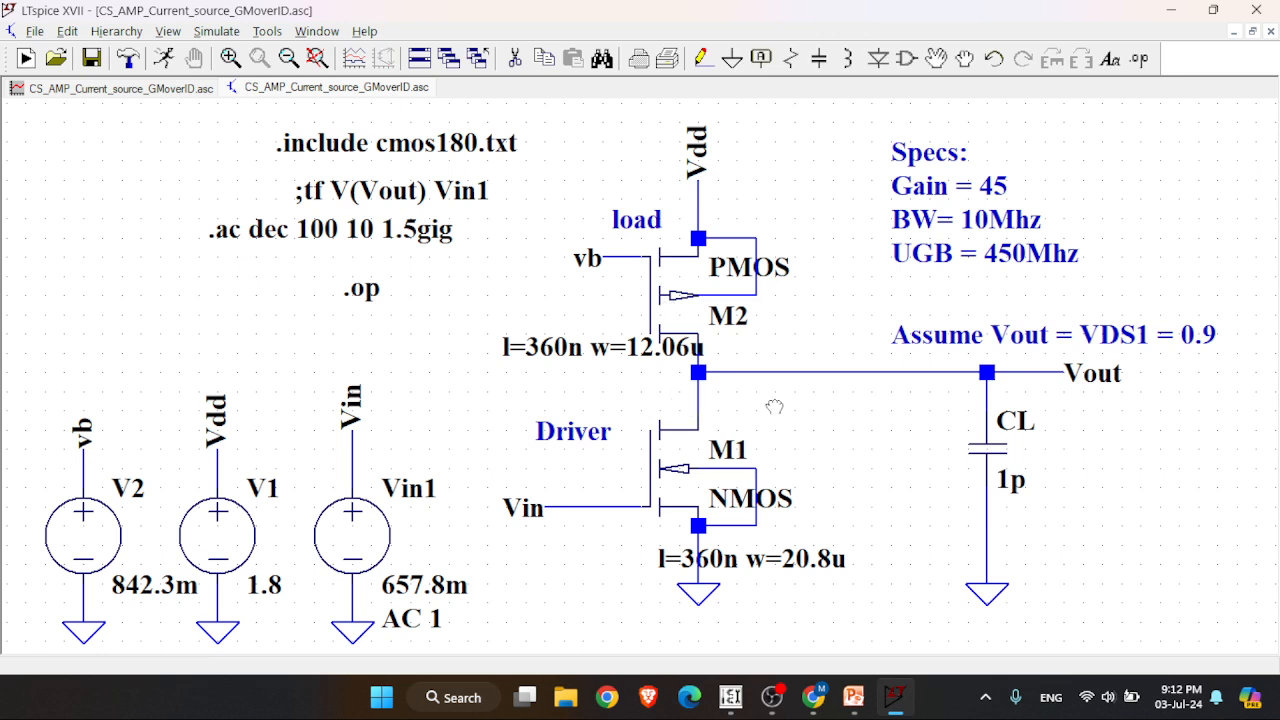
pyautogui.click(200, 90)
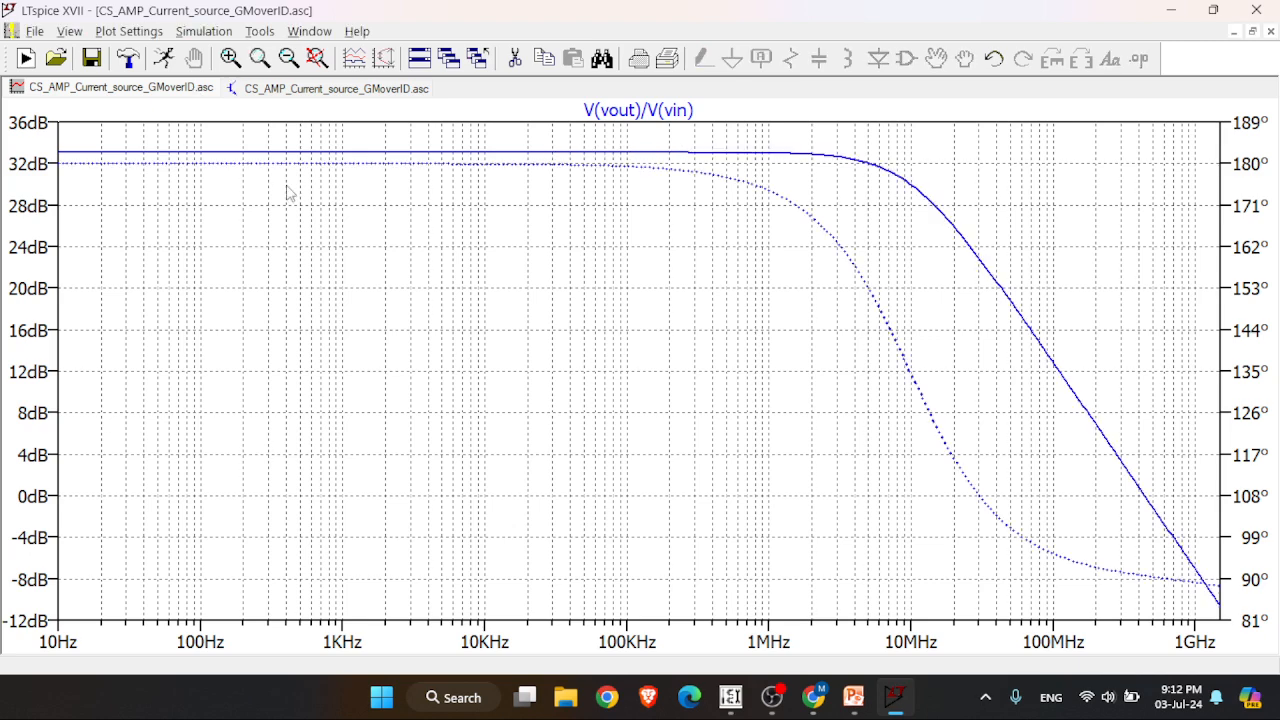
pyautogui.click(638, 110)
pyautogui.moveTo(646, 297)
pyautogui.mouseDown()
pyautogui.moveTo(957, 349)
pyautogui.moveTo(1144, 354)
pyautogui.mouseUp()
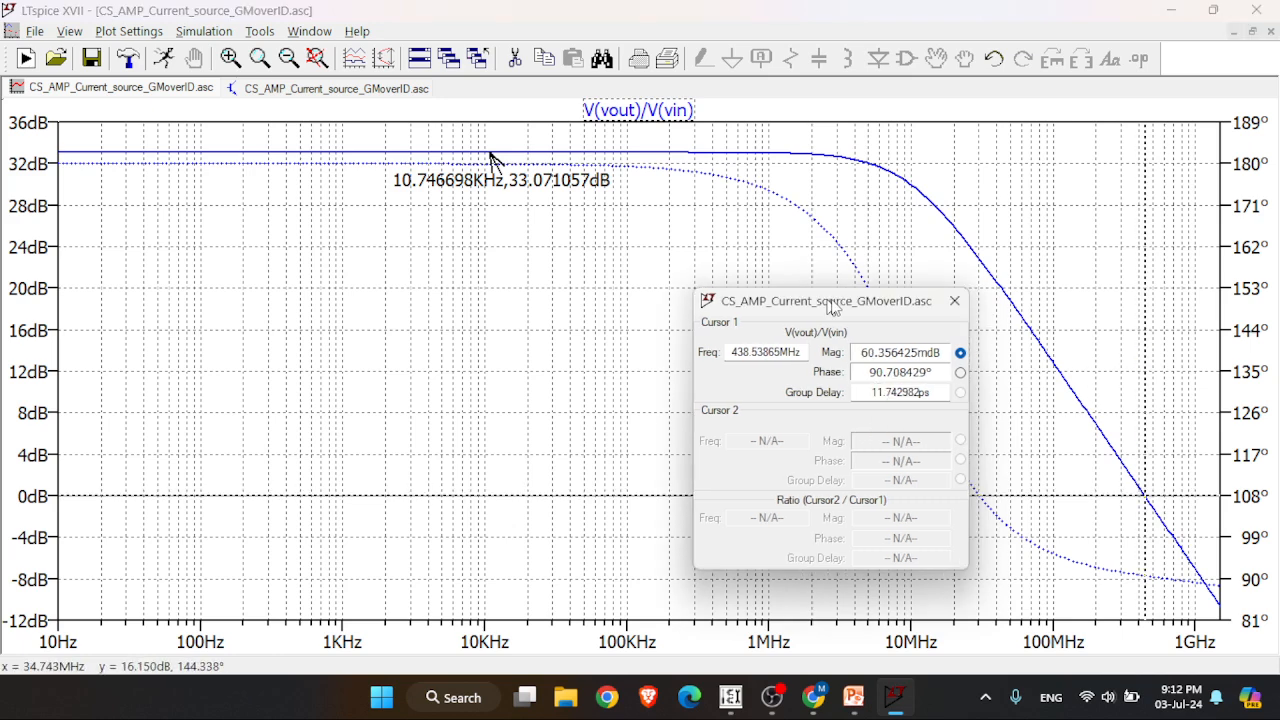
pyautogui.moveTo(839, 306); pyautogui.dragTo(435, 260)
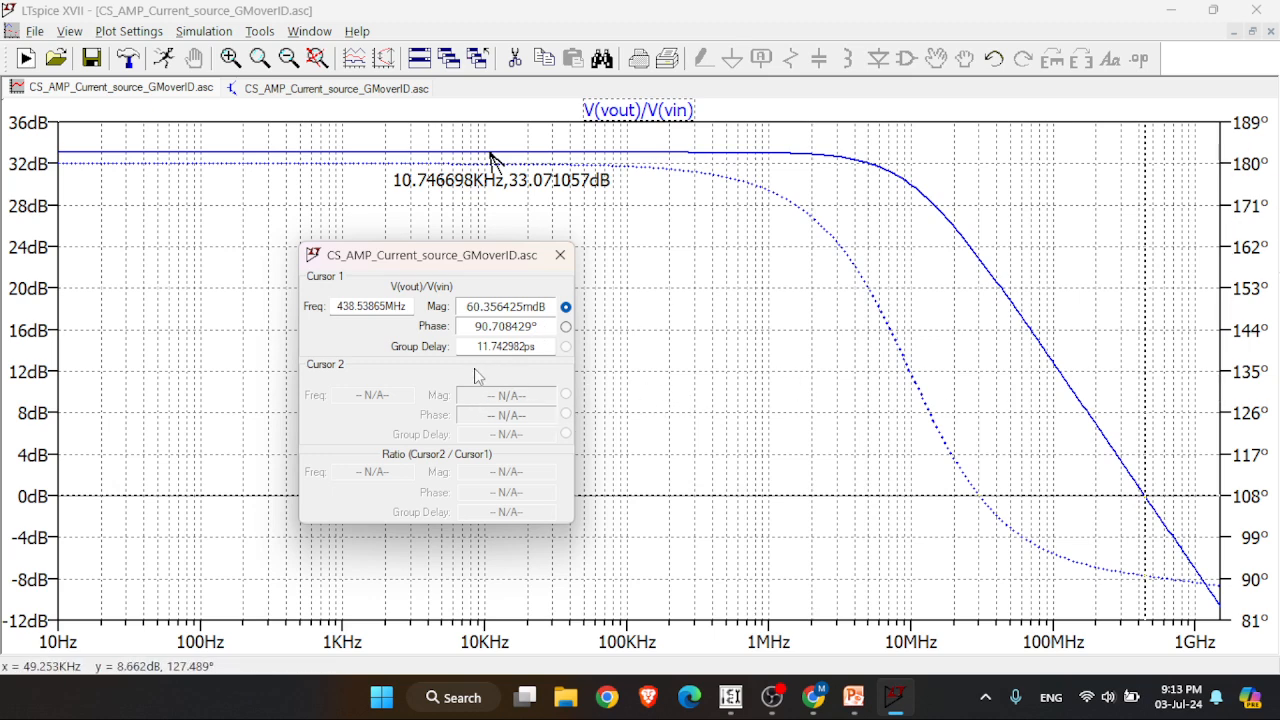
pyautogui.moveTo(473, 326); pyautogui.dragTo(552, 327)
pyautogui.hotkey('ctrl', 'c')
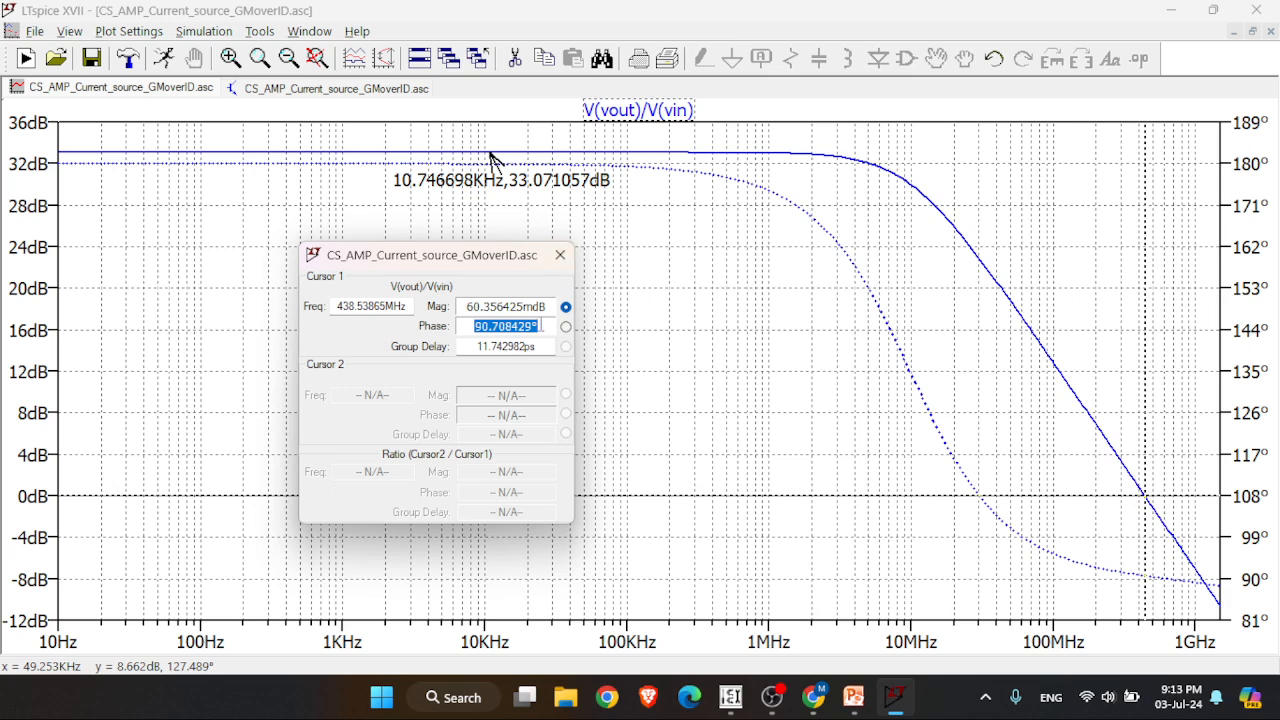
pyautogui.click(560, 255)
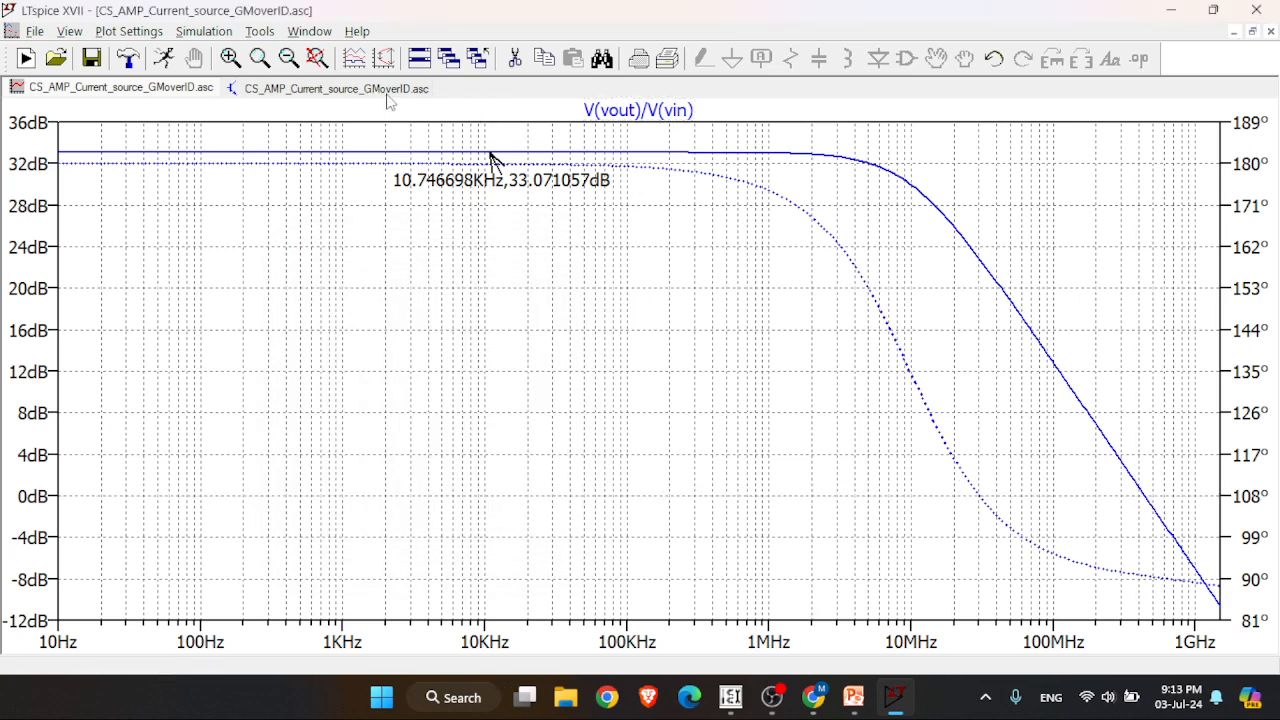
# - Create the schematic comment "PM = 90.708429°" and position it below the UGB line of the specs
pyautogui.click(388, 92)
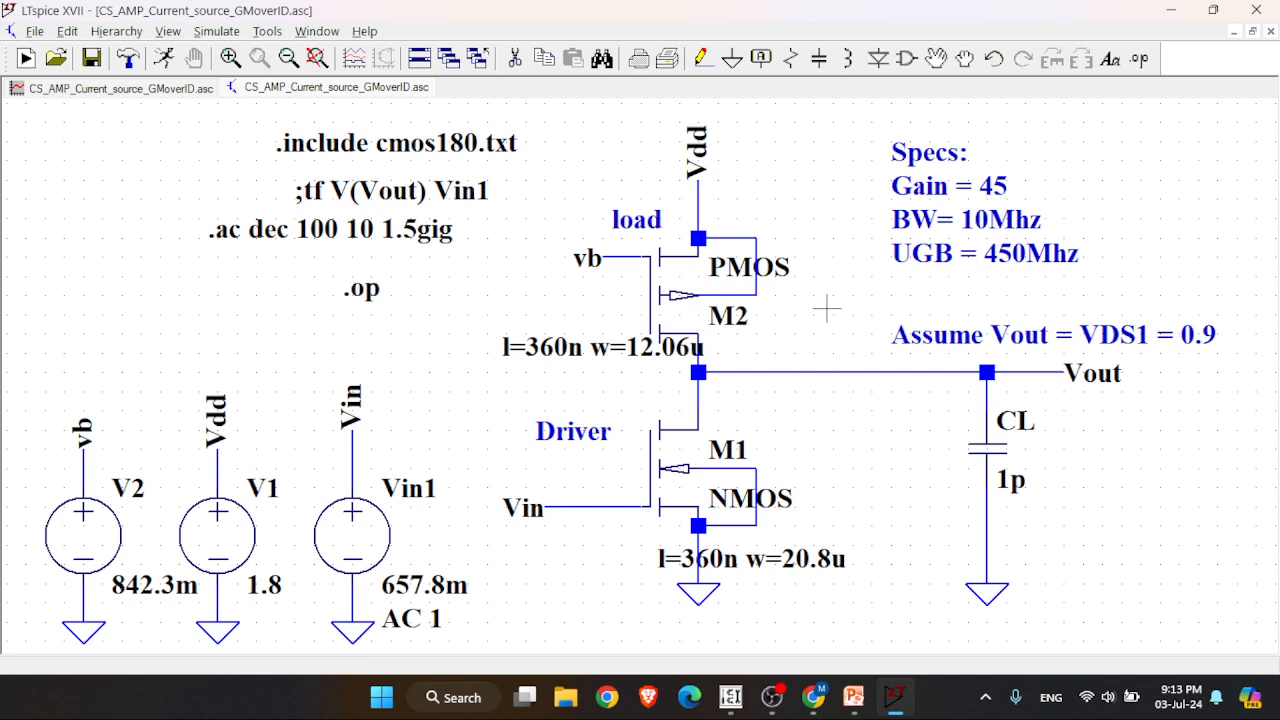
pyautogui.write('tPM =')
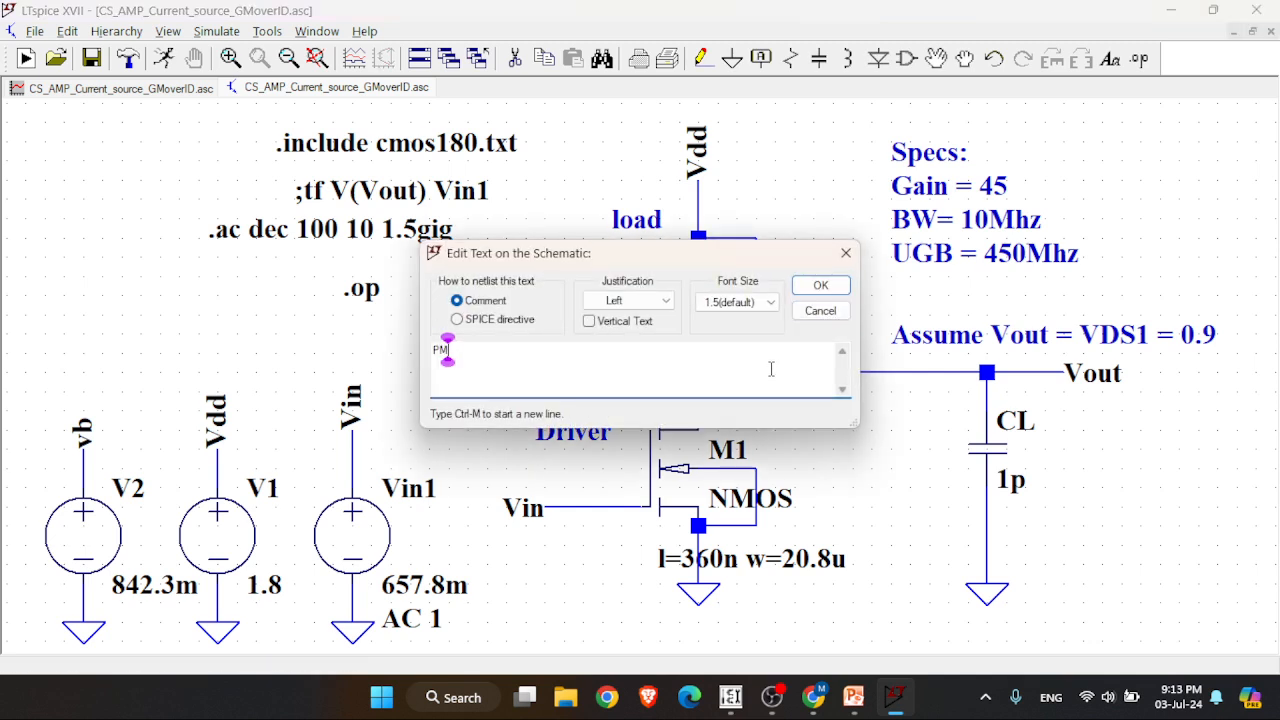
pyautogui.hotkey('ctrl', 'v')
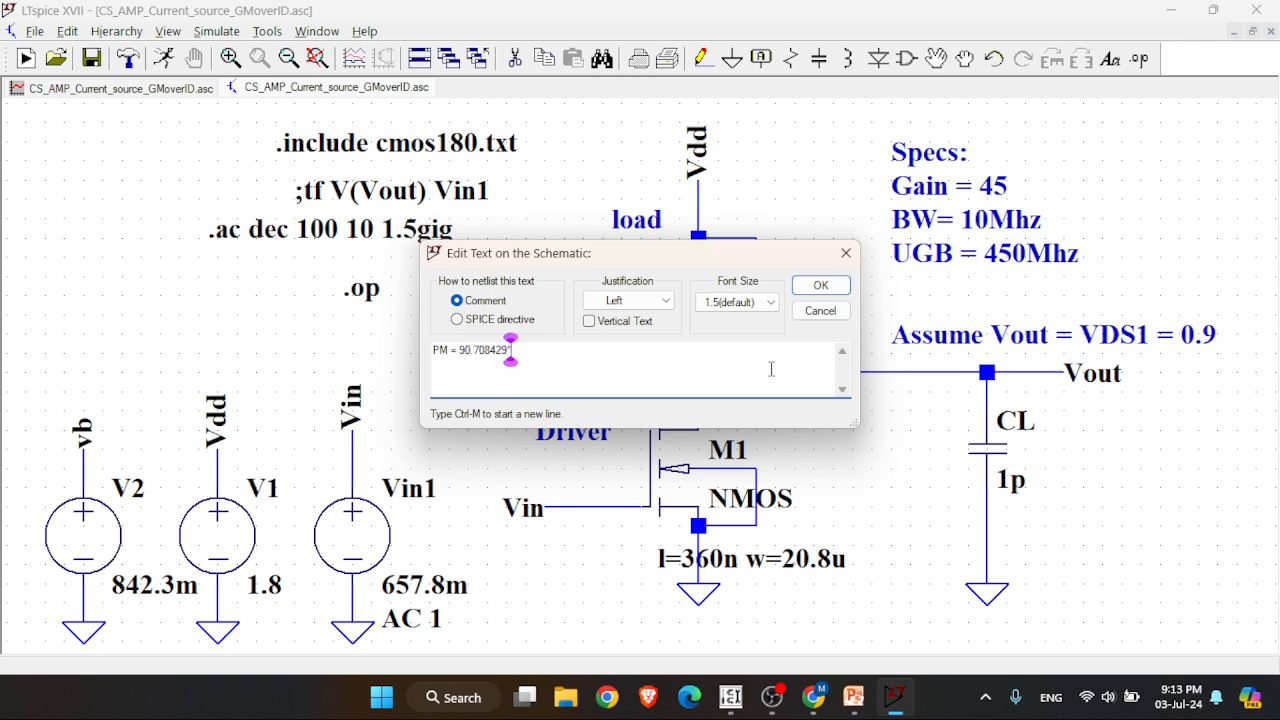
pyautogui.press('Return')
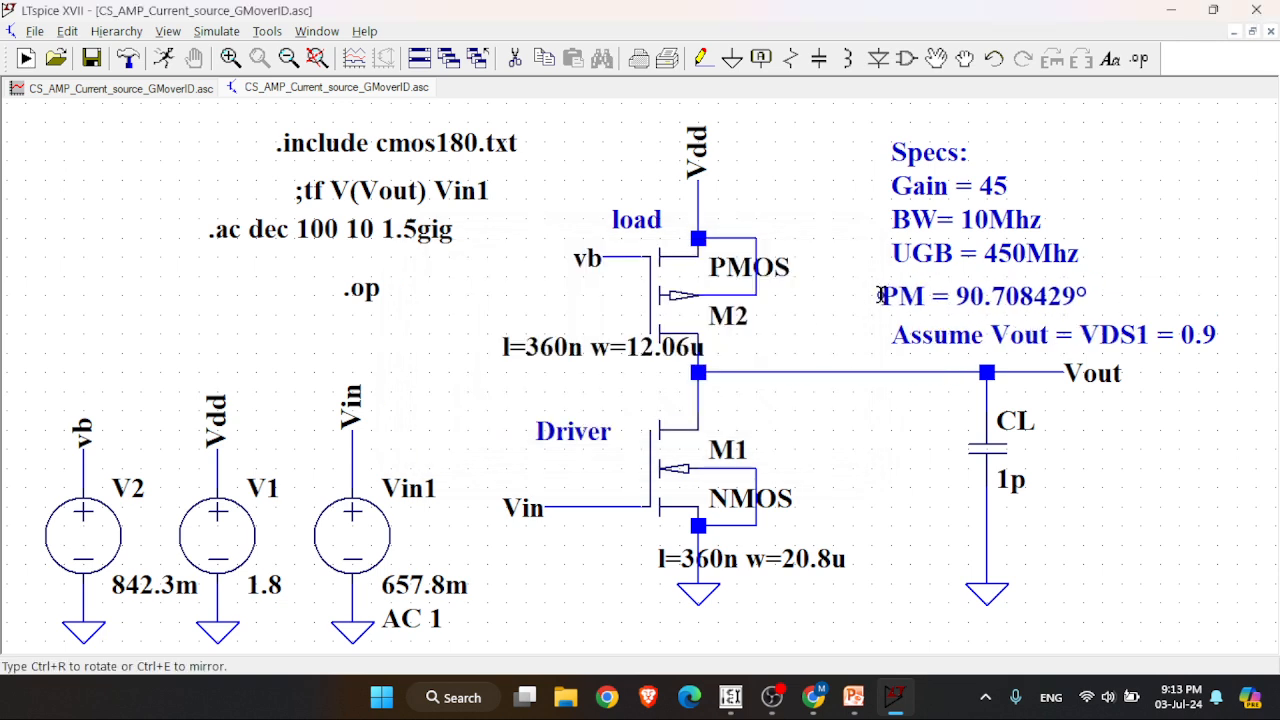